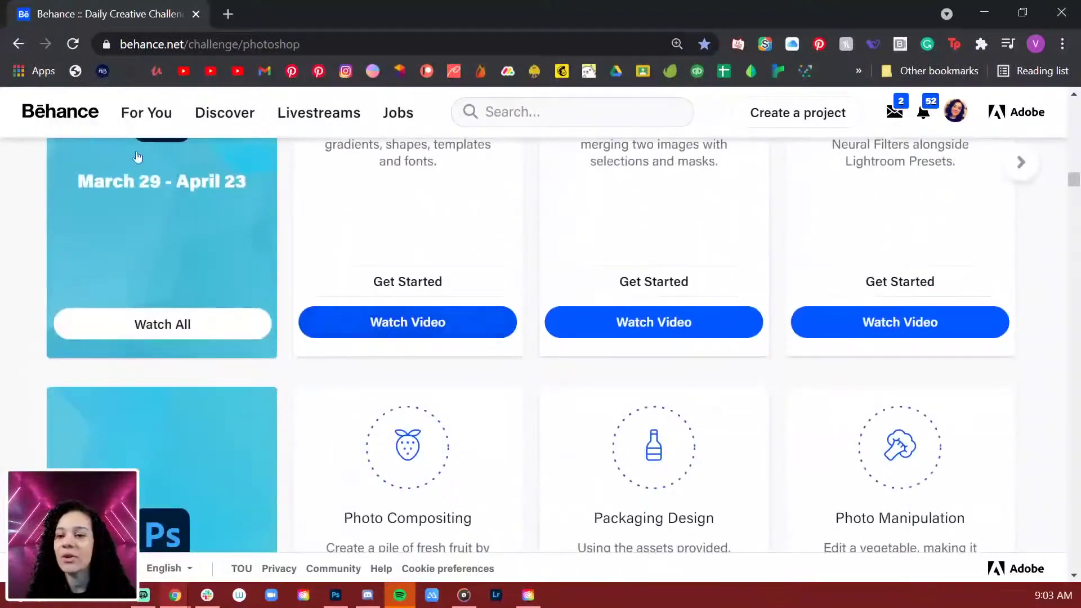
Look through the past Photoshop challenge series on the Daily Creative Challenge page, including March 1 - March 26 and March 29 - April 23
scroll(175, 253, "down", 5)
scroll(107, 281, "down", 2)
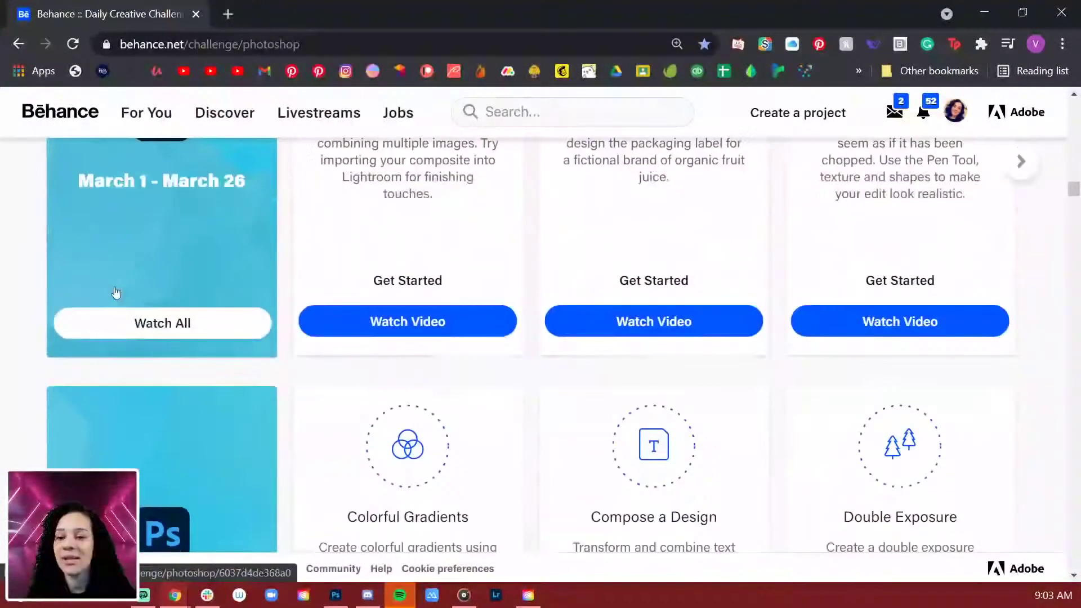
scroll(115, 282, "up", 10)
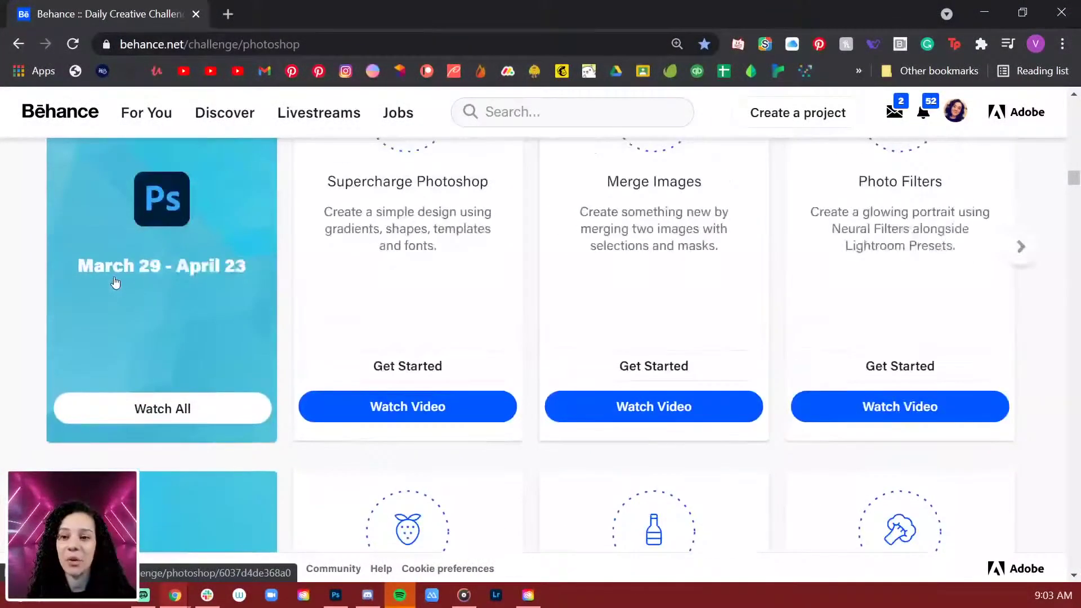
scroll(116, 282, "up", 5)
scroll(116, 282, "down", 6)
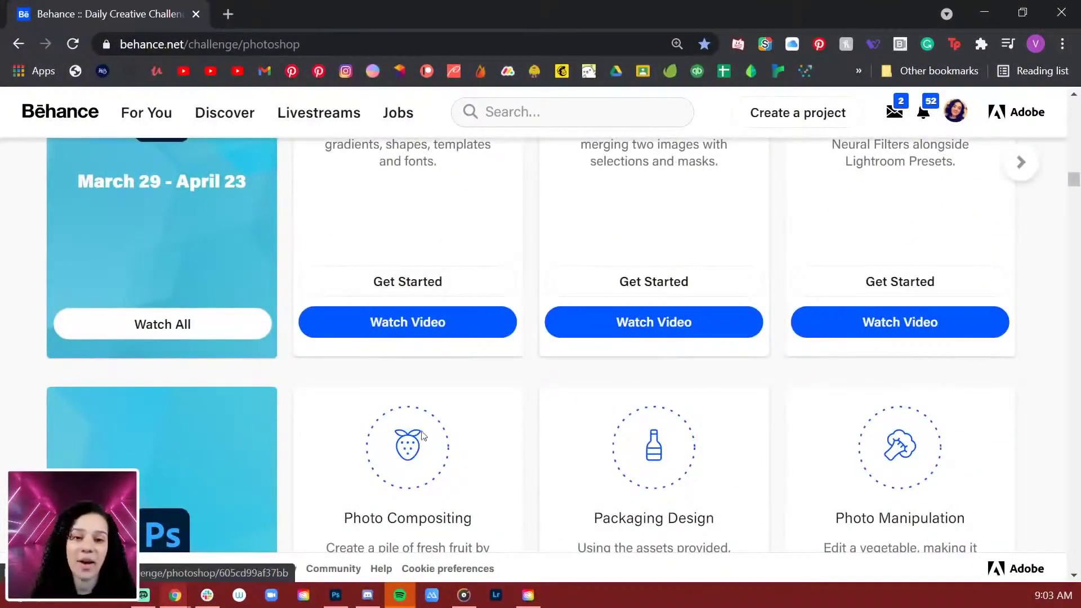
scroll(440, 388, "up", 6)
scroll(440, 380, "up", 4)
scroll(440, 382, "up", 20)
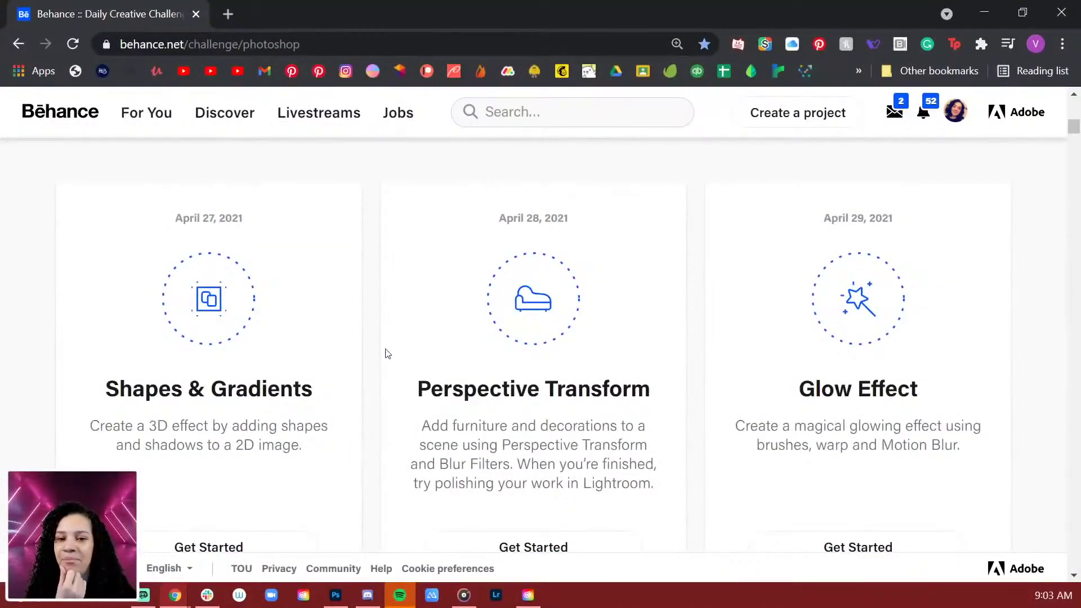
Review the current challenge cards from Shapes & Gradients to Placing Patterns, plus the explanation of how the challenge works
scroll(323, 331, "down", 6)
scroll(322, 332, "down", 3)
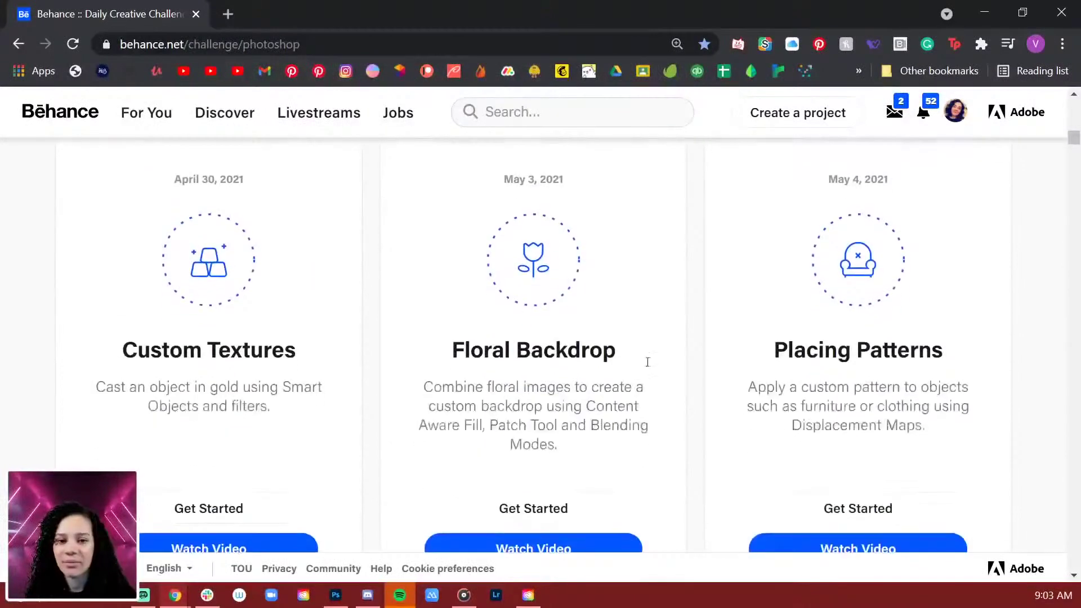
scroll(651, 369, "up", 7)
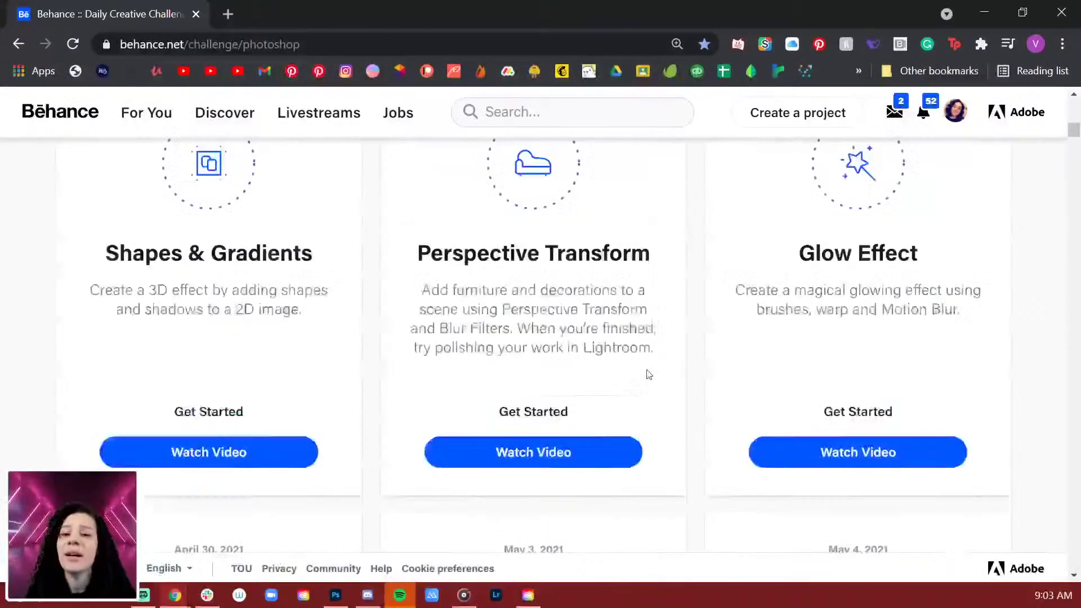
scroll(604, 374, "down", 1)
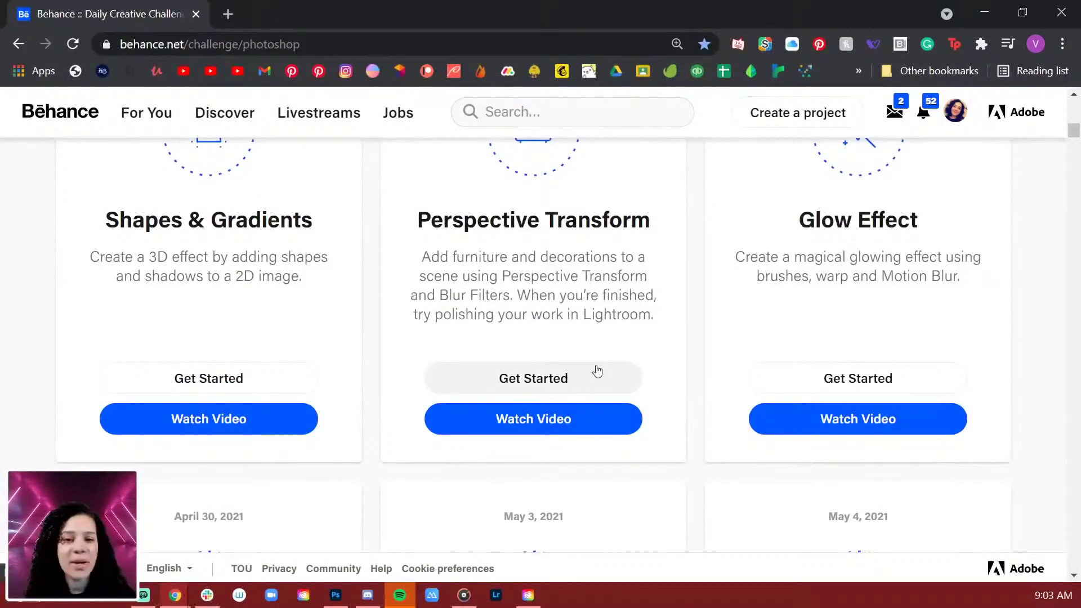
scroll(600, 369, "down", 10)
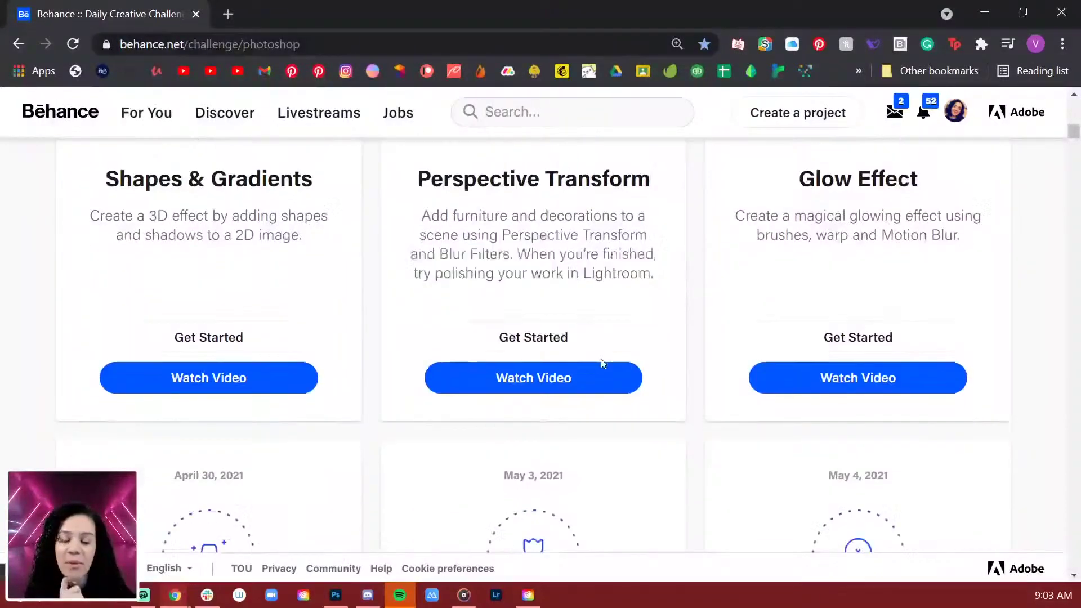
scroll(601, 365, "up", 1)
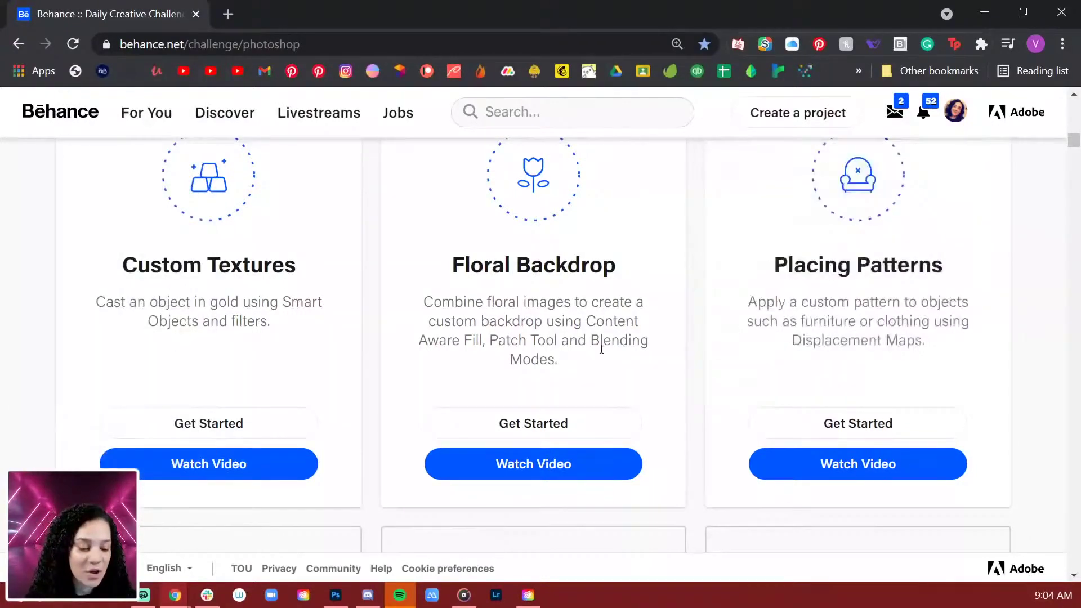
scroll(601, 348, "down", 8)
scroll(601, 353, "up", 10)
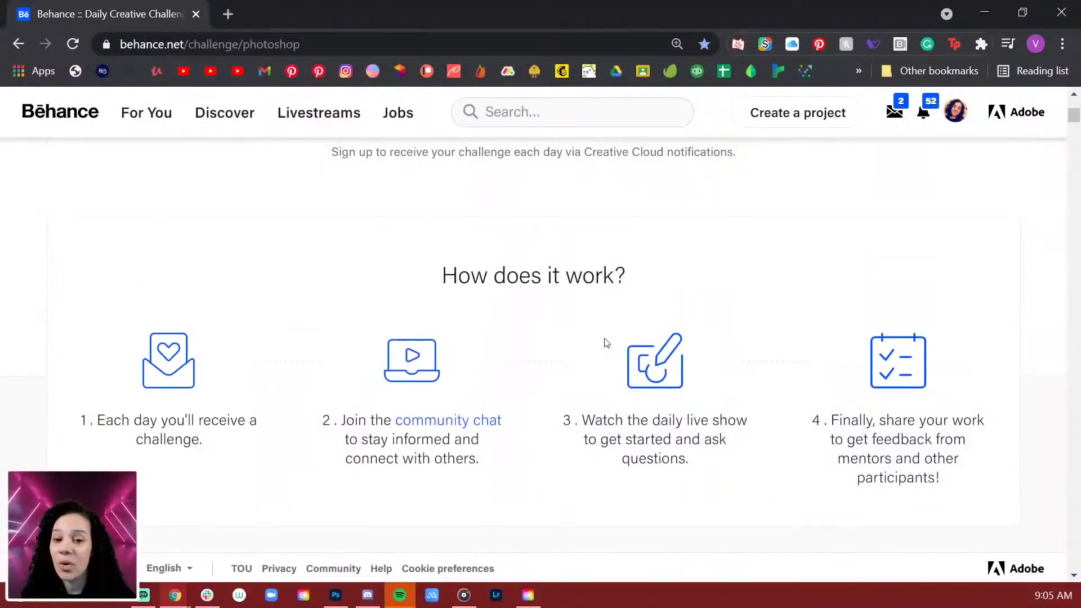
scroll(687, 319, "up", 3)
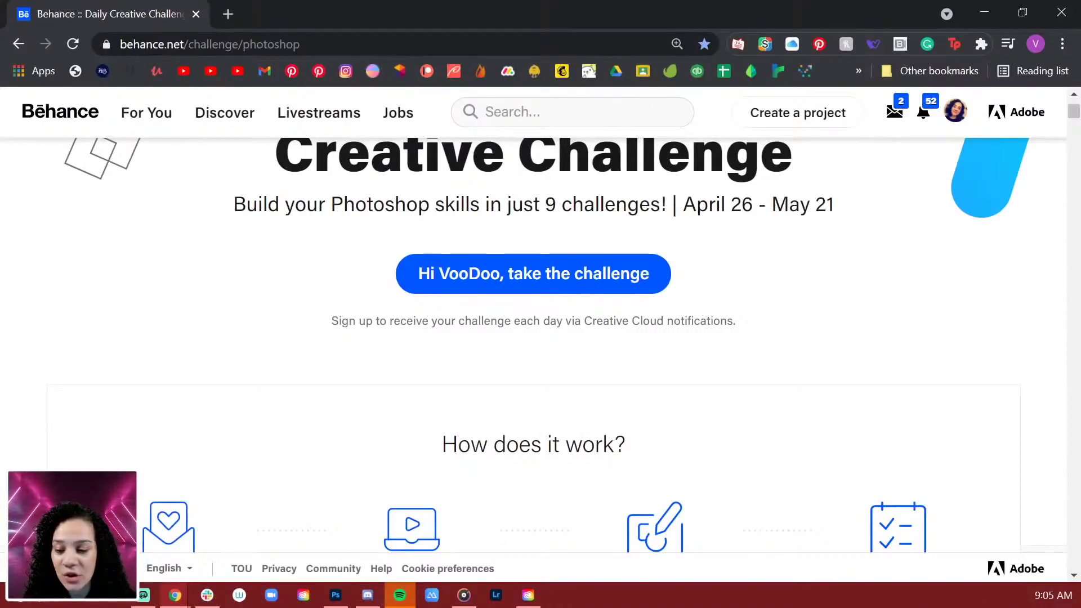
Switch to Discord and view the floral wallpaper and floral vase submissions enlarged in the challenge channel
key("alt+Tab")
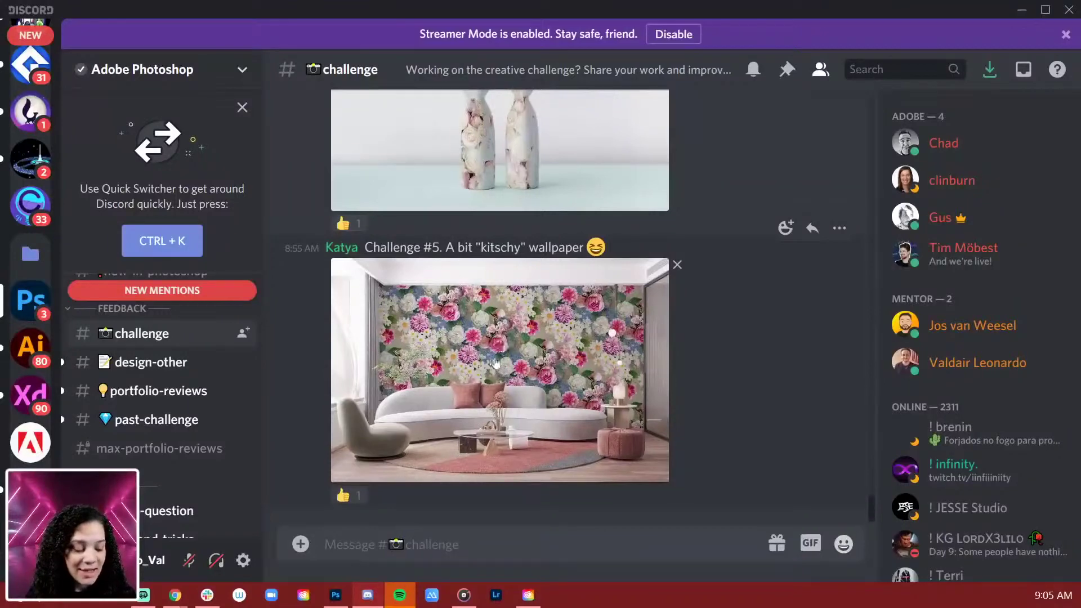
left_click(495, 363)
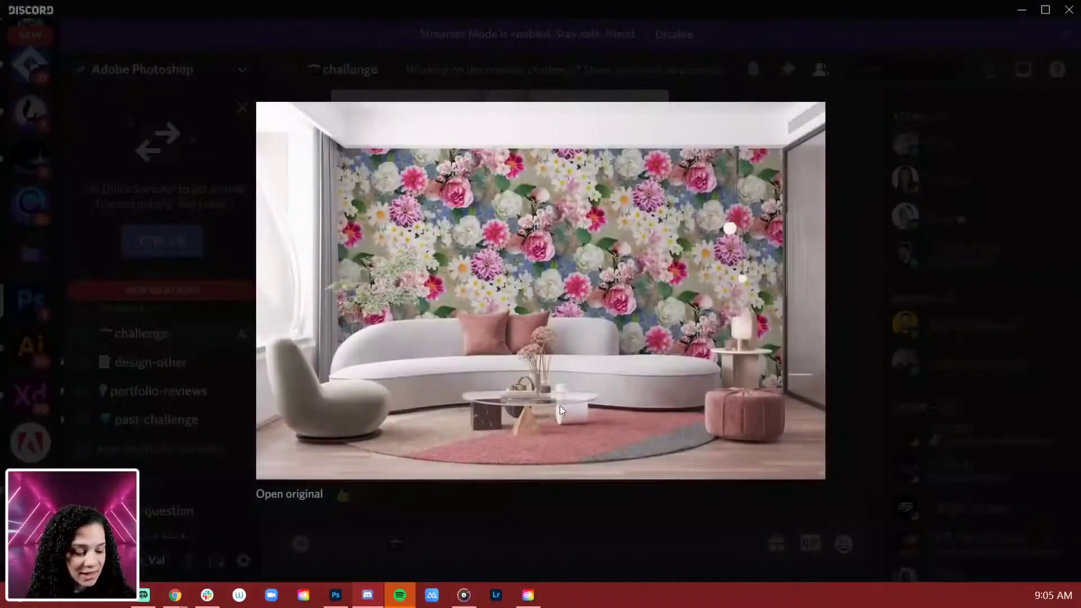
left_click(890, 185)
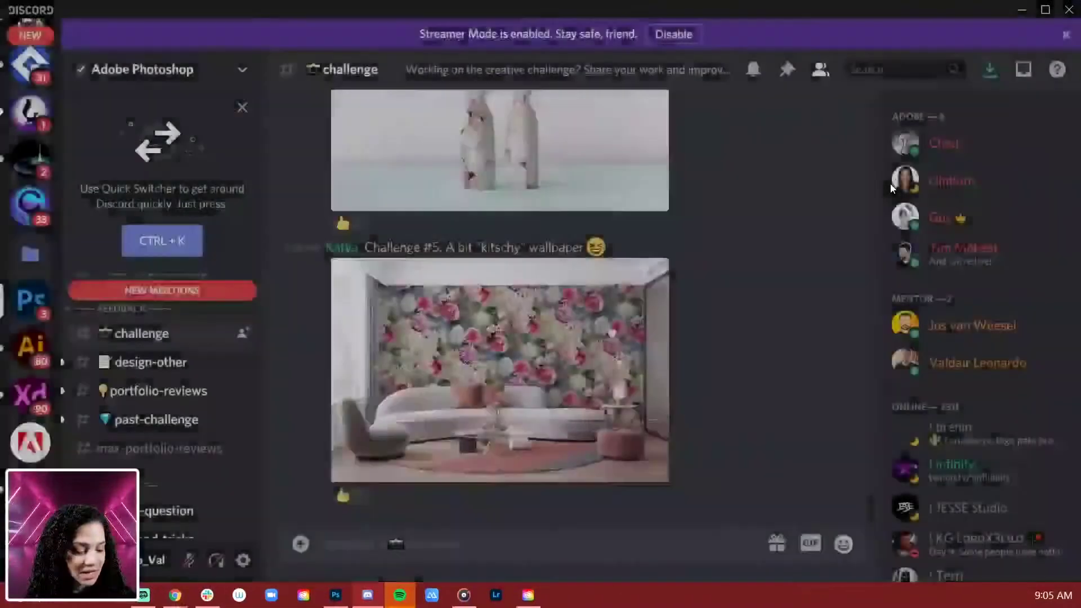
scroll(784, 313, "up", 3)
scroll(784, 313, "up", 1)
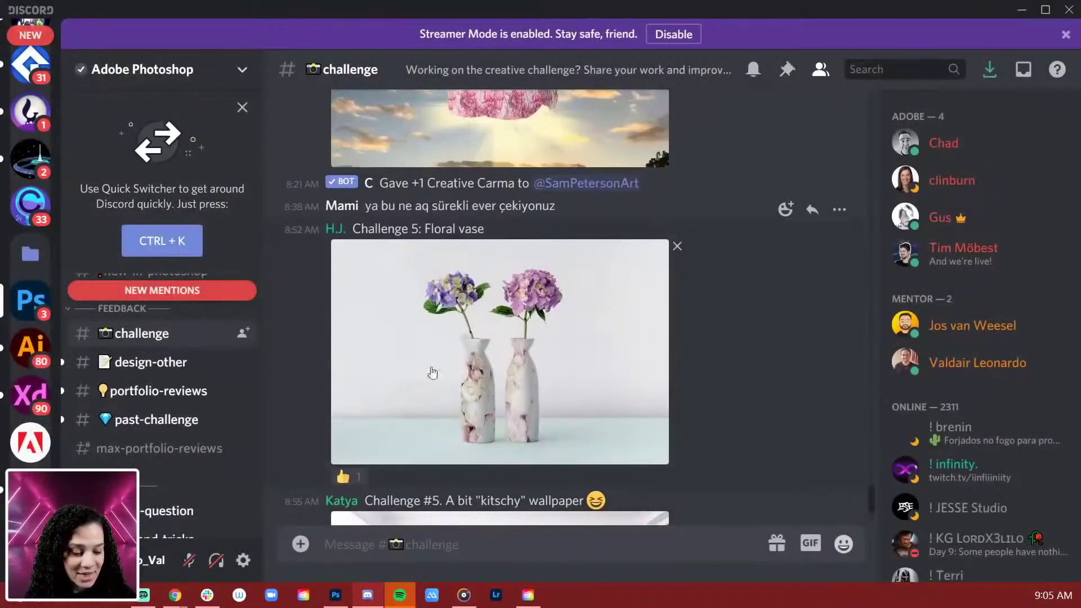
left_click(496, 349)
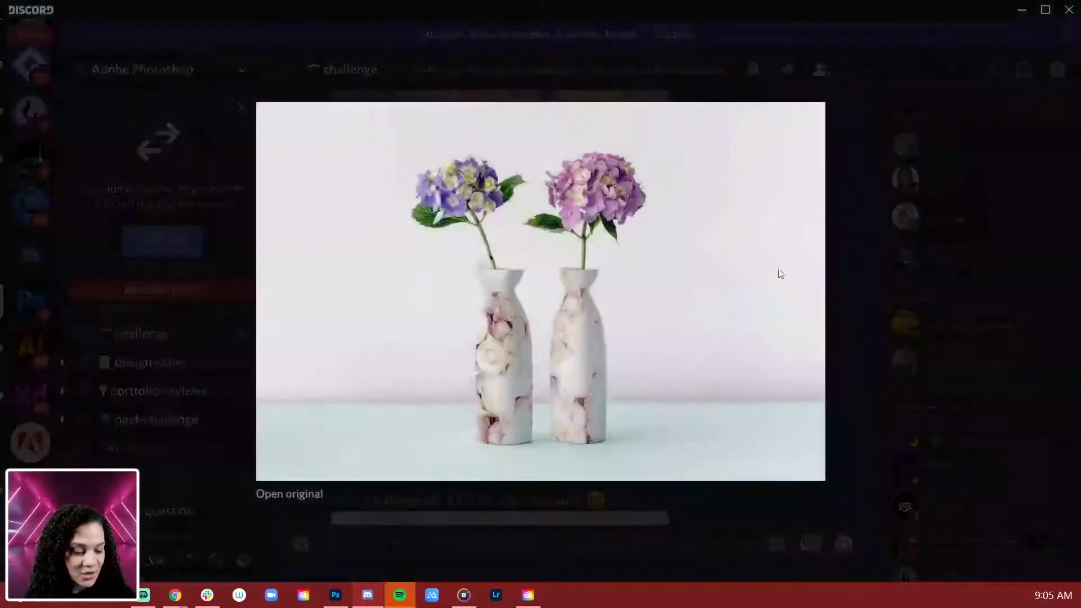
left_click(860, 202)
Browse earlier submissions in the challenge channel and view the gold trophy image for Challenge #4 enlarged
scroll(570, 338, "up", 5)
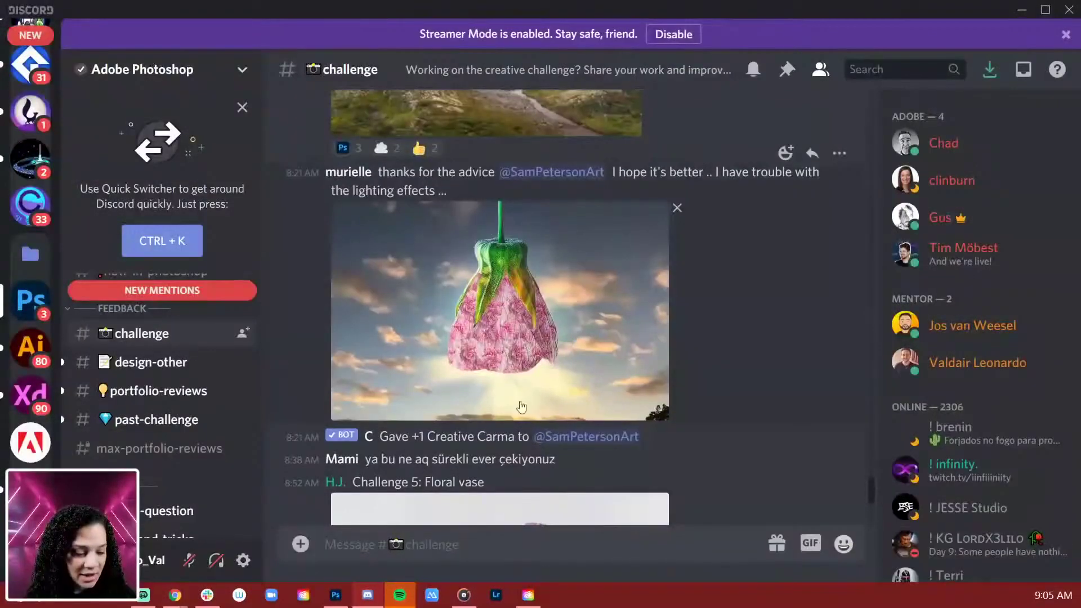
scroll(518, 366, "up", 5)
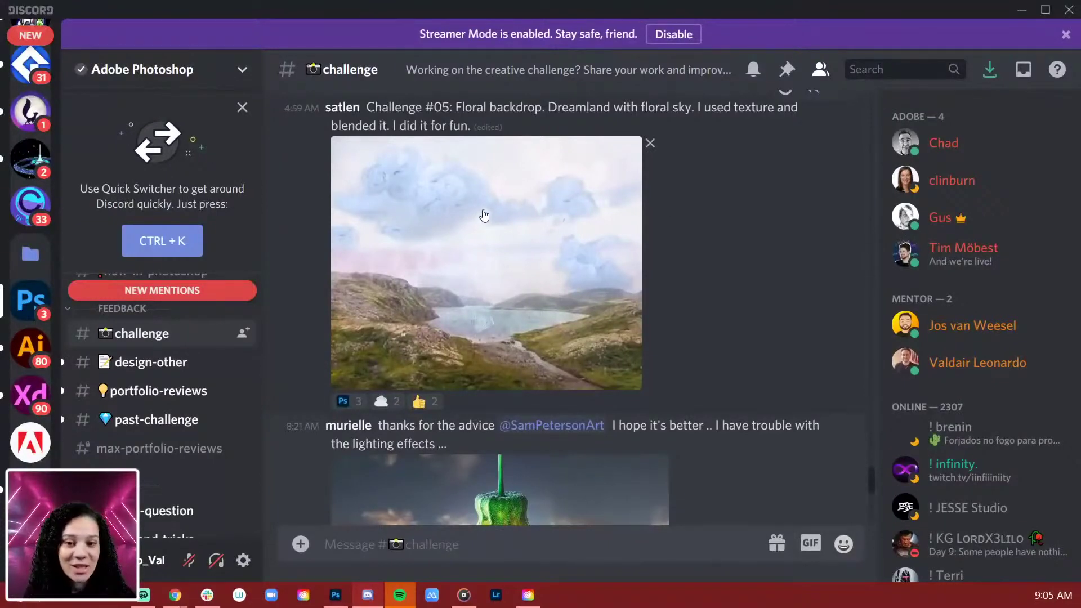
scroll(494, 239, "up", 5)
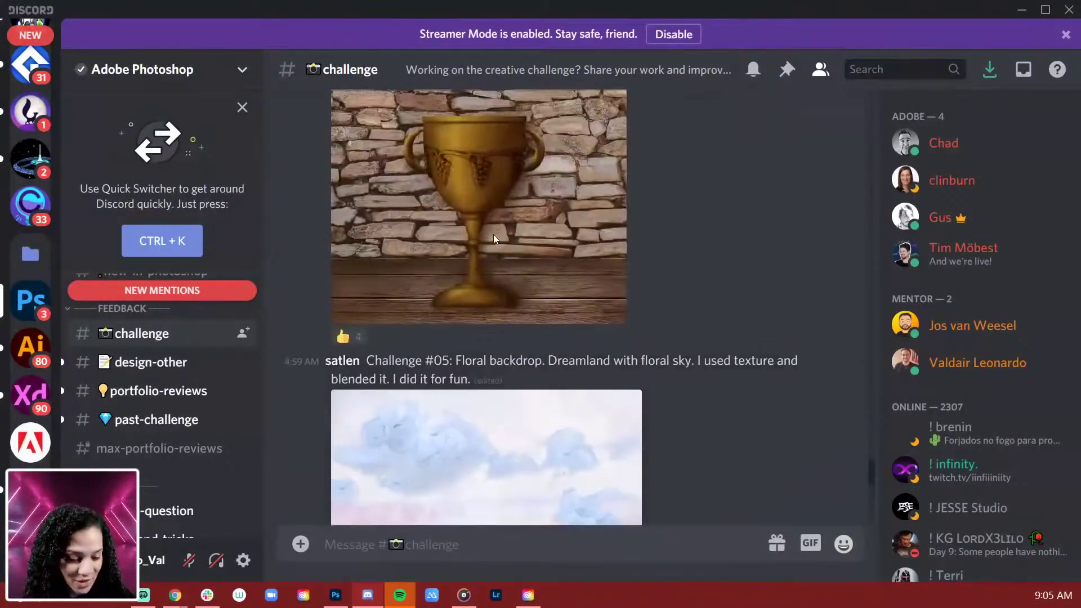
scroll(493, 234, "up", 3)
left_click(484, 333)
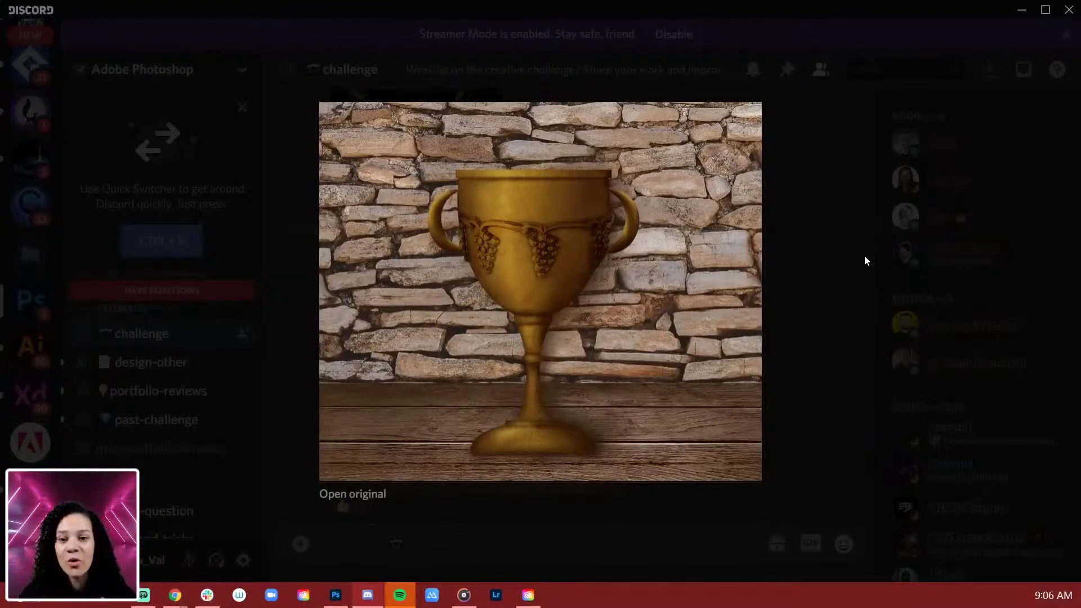
left_click(837, 221)
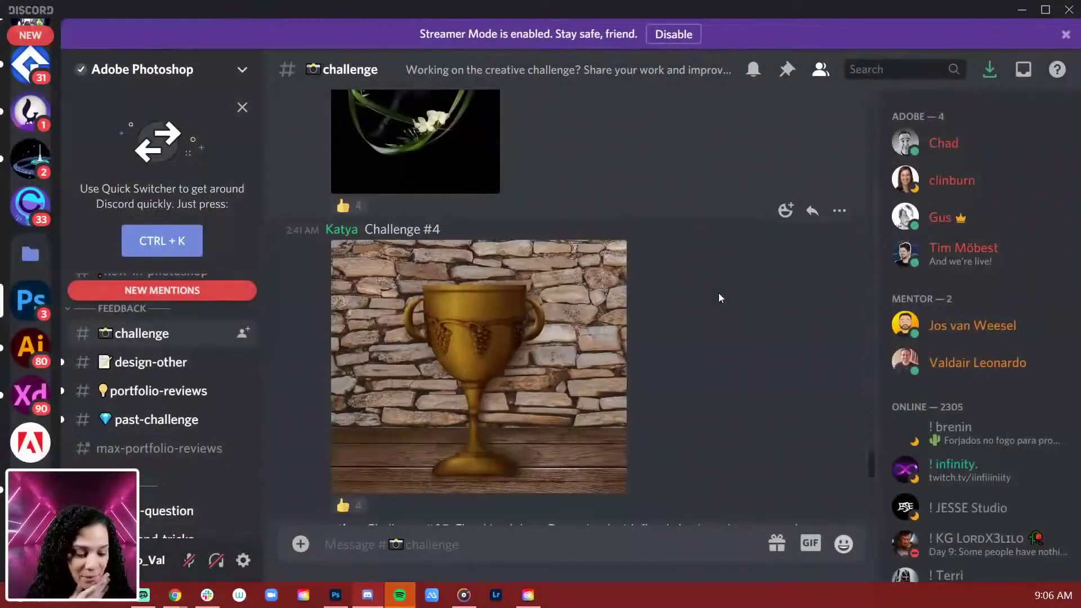
Examine the older floral backdrop submissions, including the dancer and pink sofa images, and return to the newest post
scroll(719, 298, "up", 2)
scroll(719, 294, "up", 2)
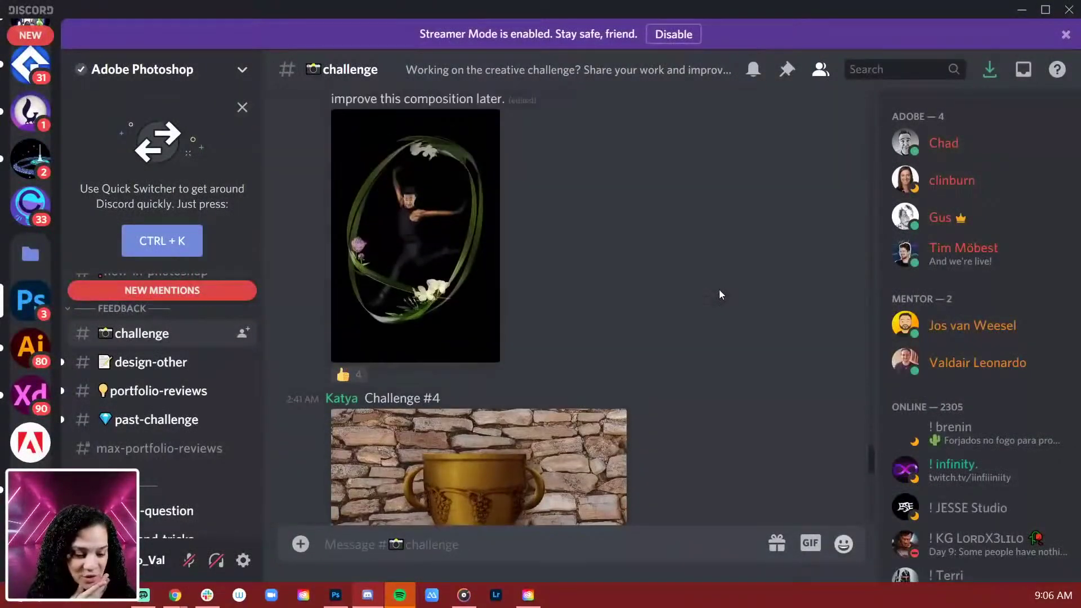
scroll(718, 289, "up", 4)
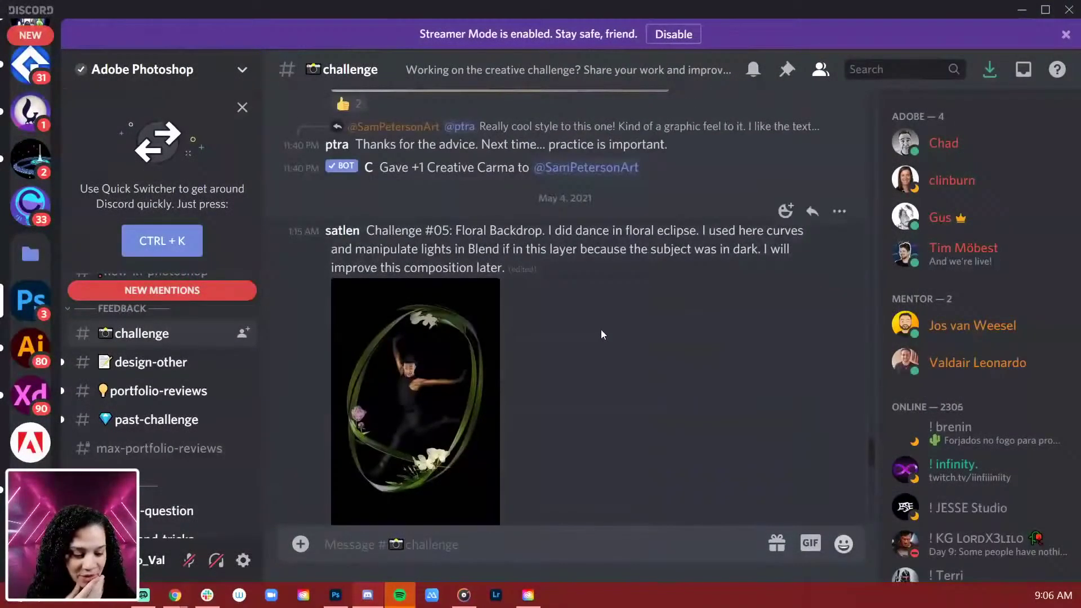
scroll(601, 331, "up", 4)
scroll(603, 332, "up", 2)
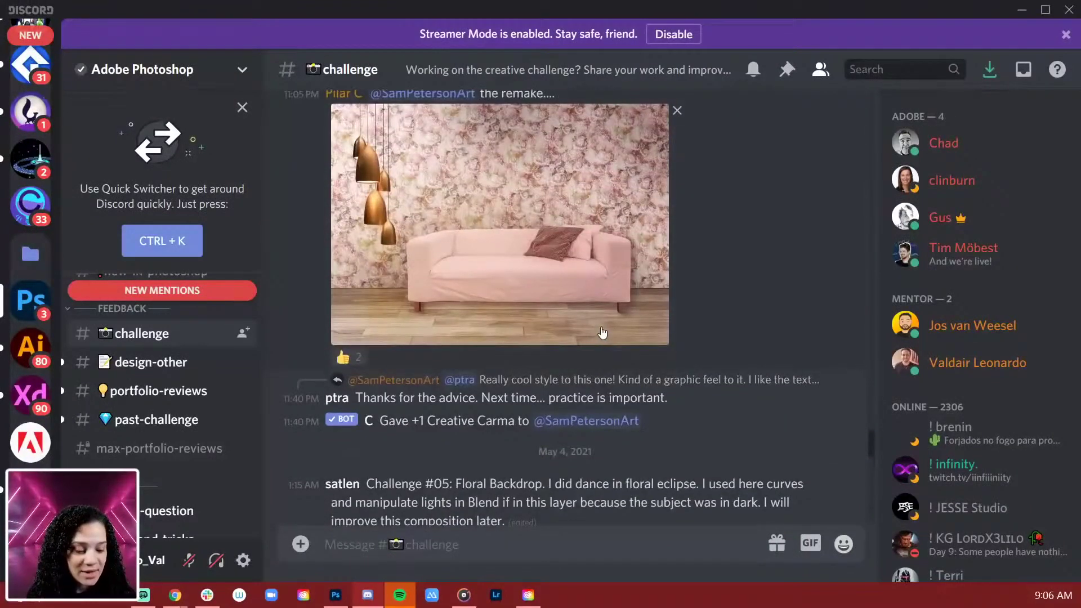
scroll(602, 332, "up", 4)
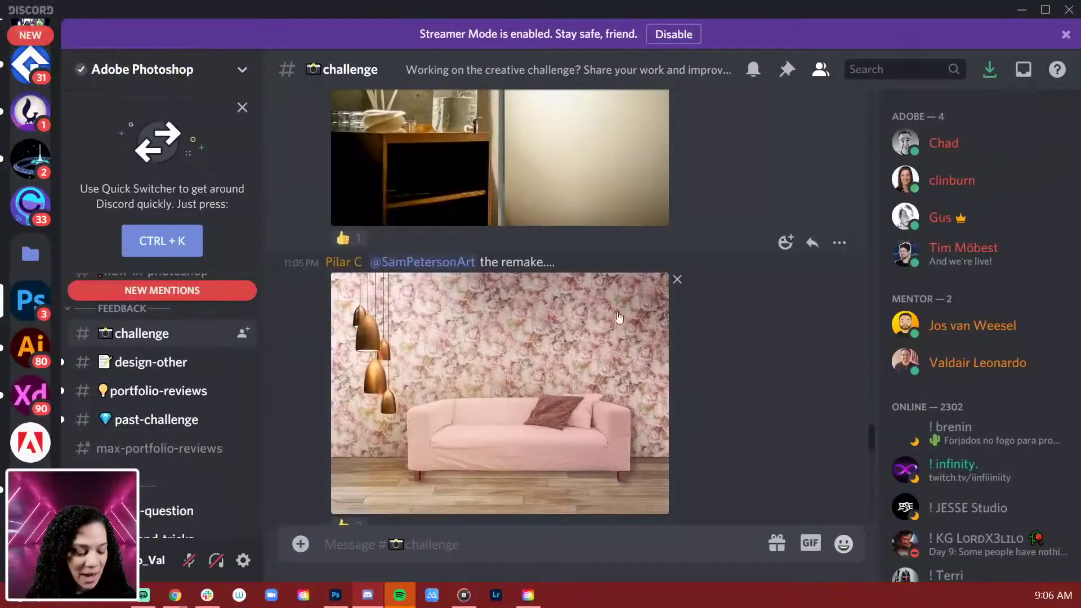
scroll(721, 374, "down", 10)
scroll(683, 398, "down", 8)
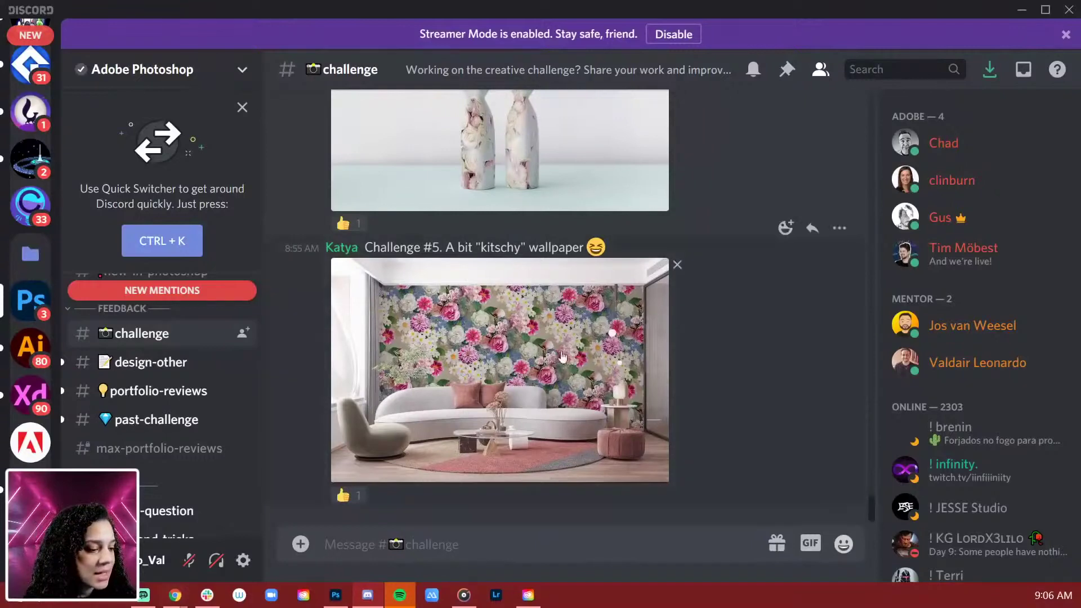
Switch to Photoshop and save the STARTERFILE_6.psdc document
left_click(1022, 10)
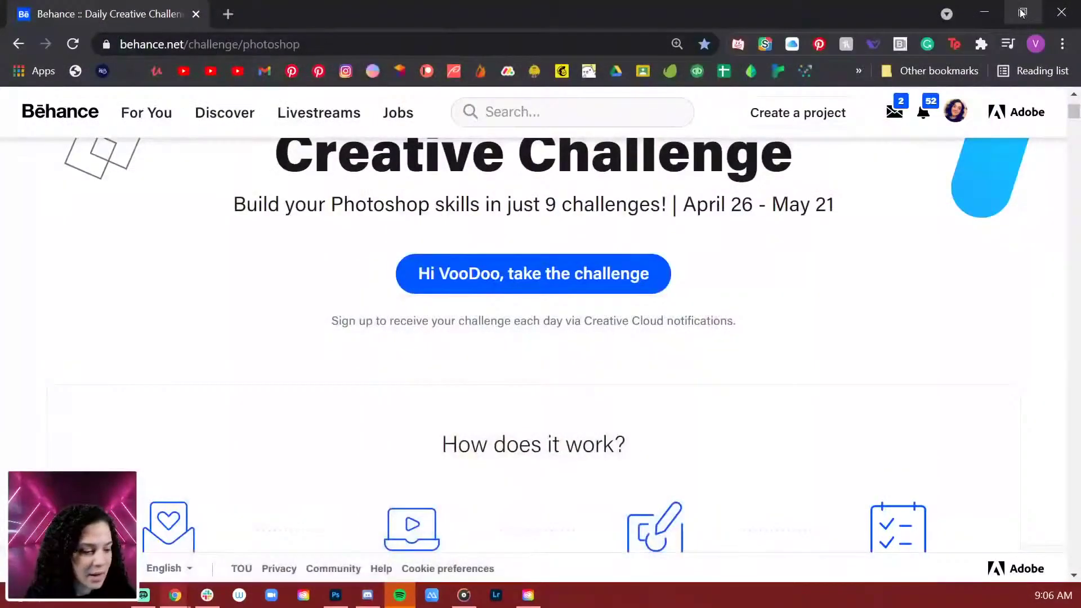
left_click(984, 12)
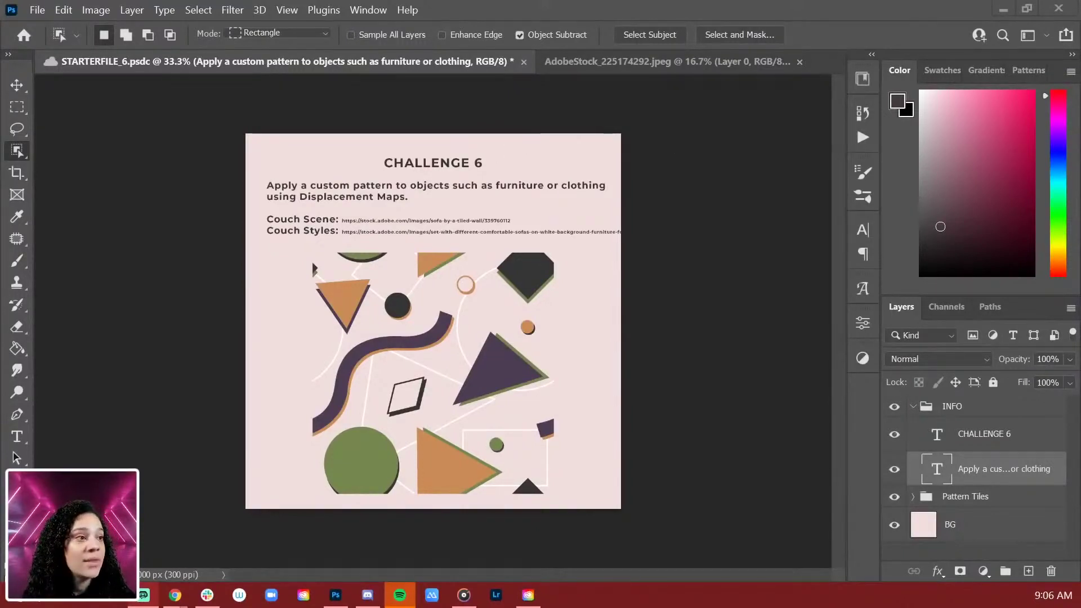
key("ctrl+s")
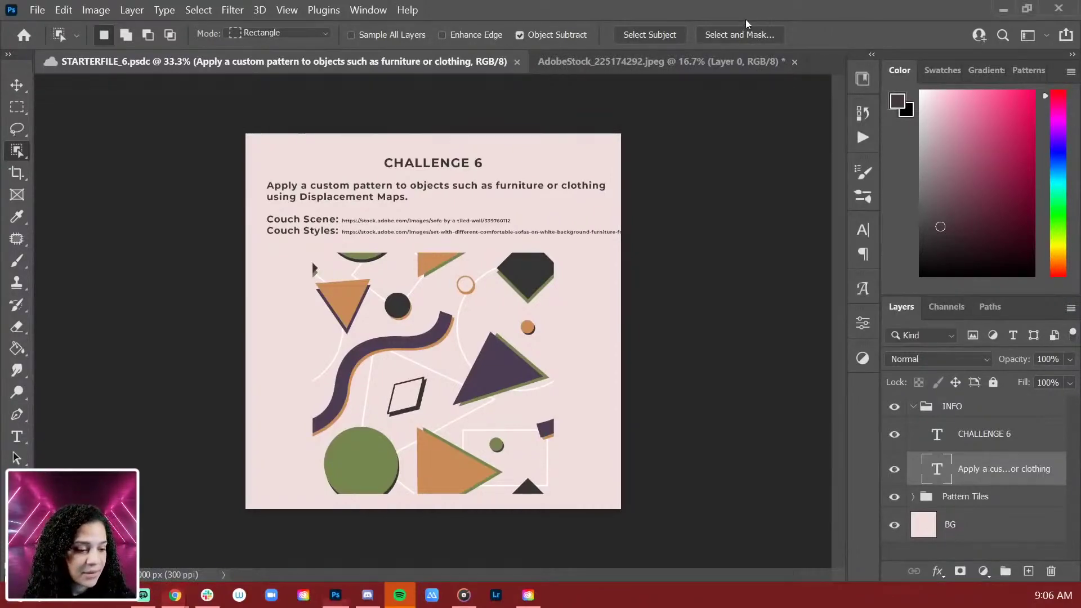
Inspect the dark sofa in the AdobeStock_339760112.jpeg couch scene up close and as a whole
key("ctrl+plus")
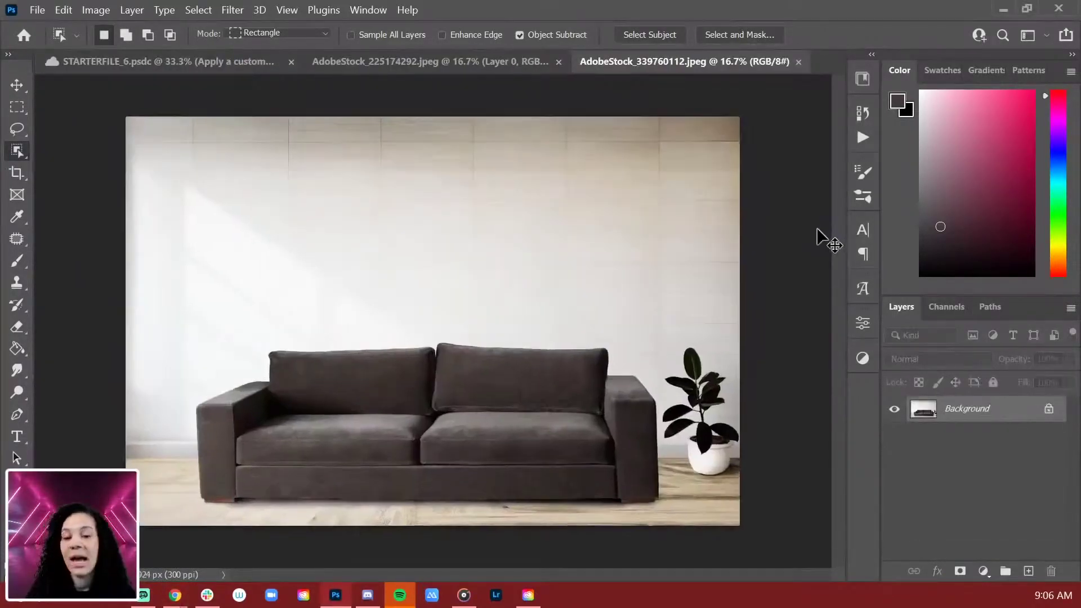
left_click_drag(649, 453, 630, 292)
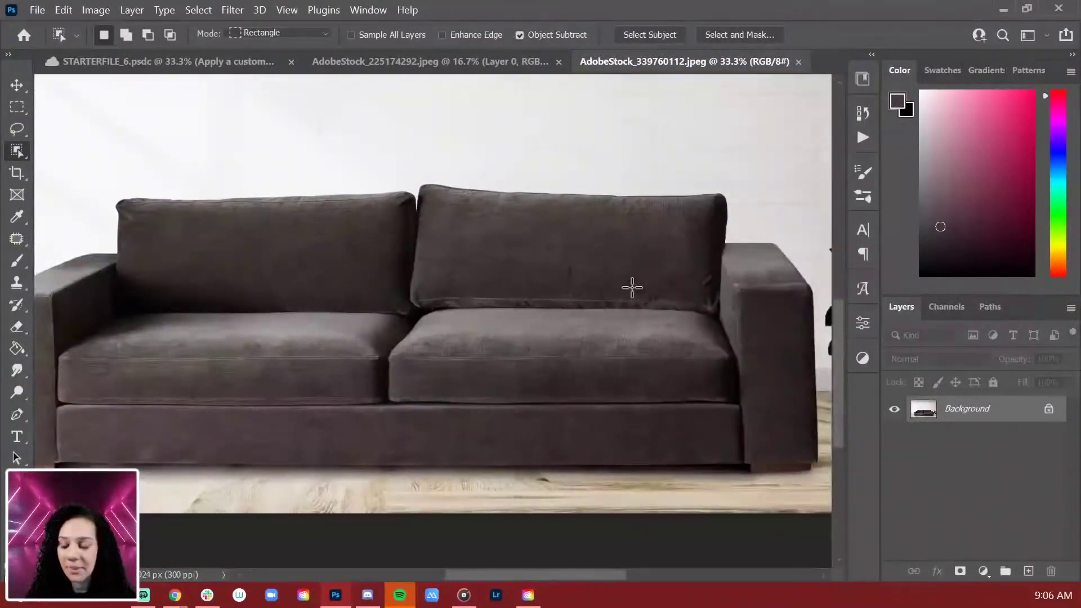
key("ctrl+minus")
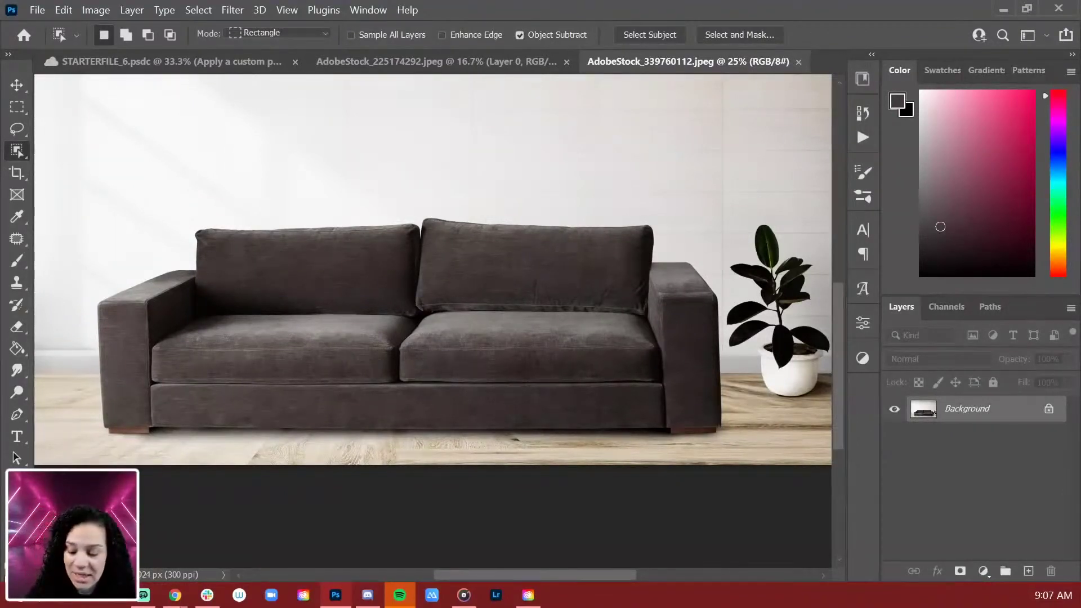
key("ctrl+minus")
key("ctrl+minus")
key("ctrl+plus")
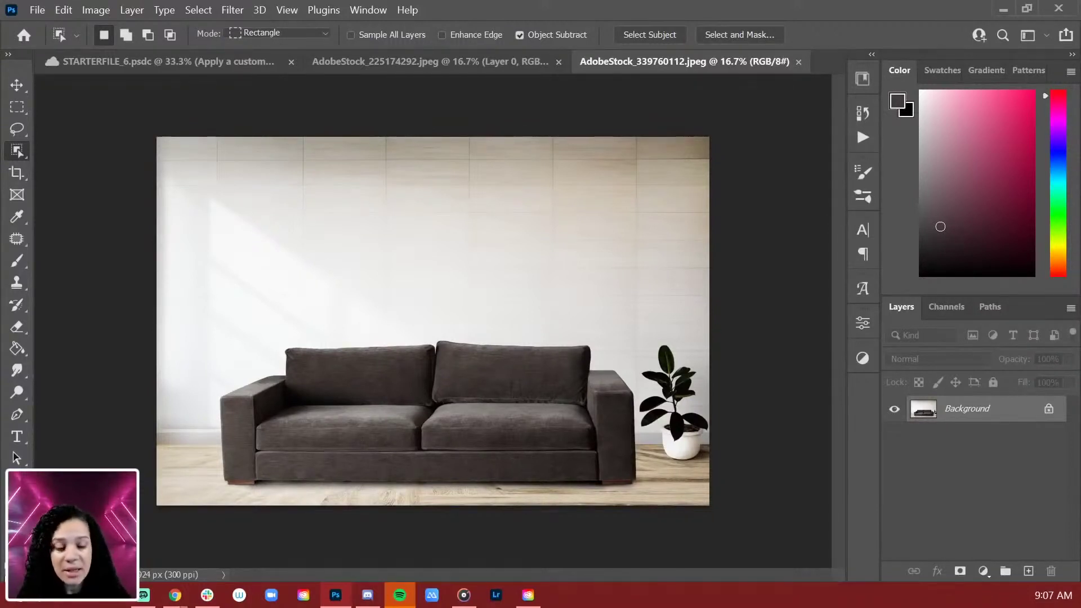
Copy the eight-sofa image from AdobeStock_225174292.jpeg into the AdobeStock_339760112.jpeg document as a new layer
left_click(523, 59)
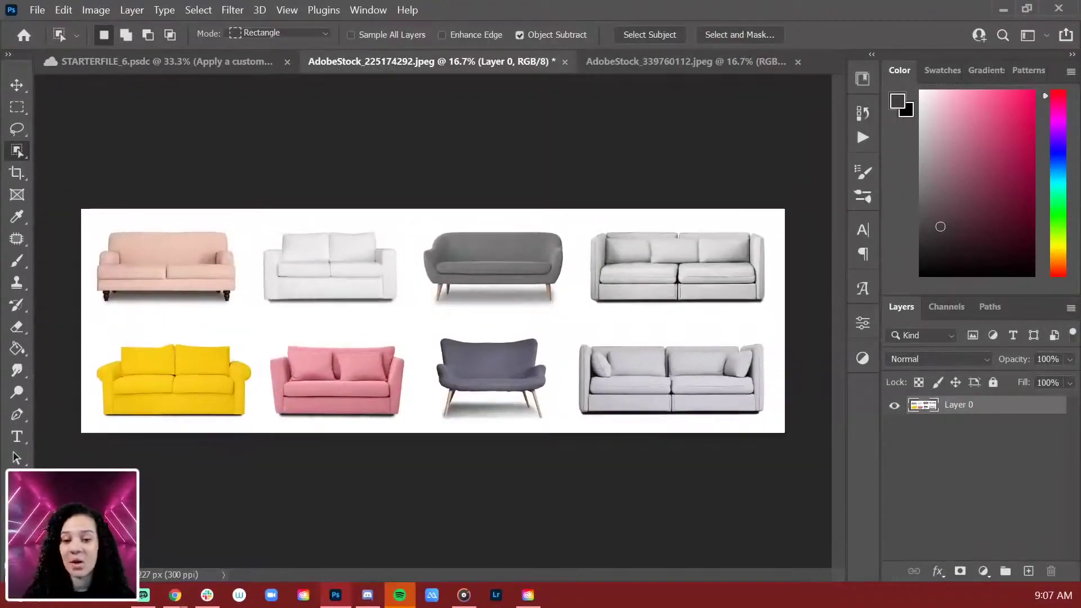
key("ctrl+plus")
key("ctrl+plus")
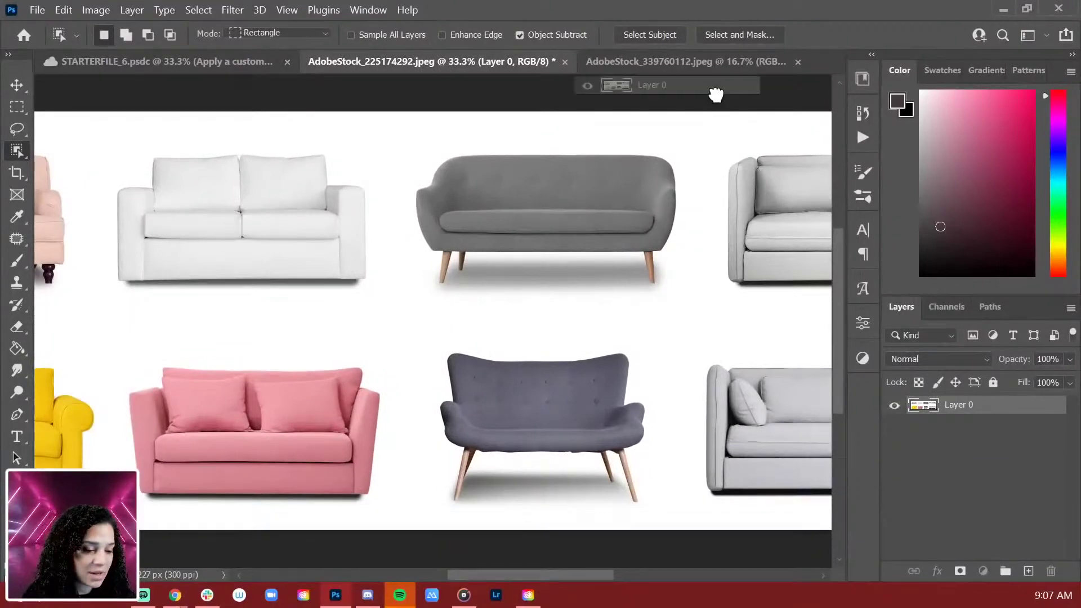
left_click(707, 63)
left_click_drag(501, 310, 664, 310)
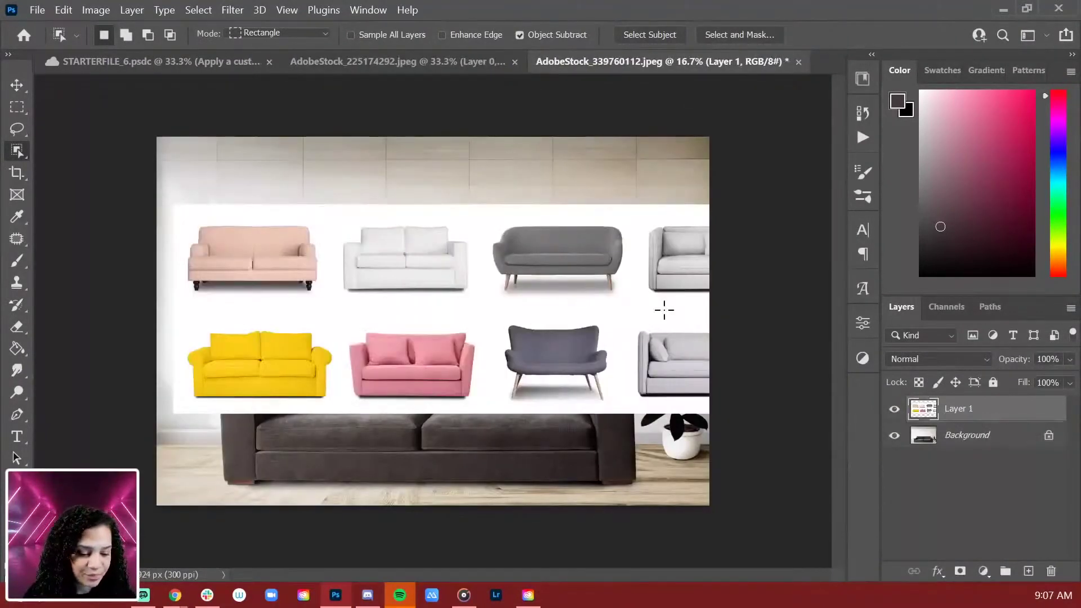
key("ctrl+minus")
key("ctrl+minus")
Convert the sofa image layer to a Smart Object and enlarge it to 352.66% so only the gray wooden-legged sofa fills the canvas
right_click(972, 423)
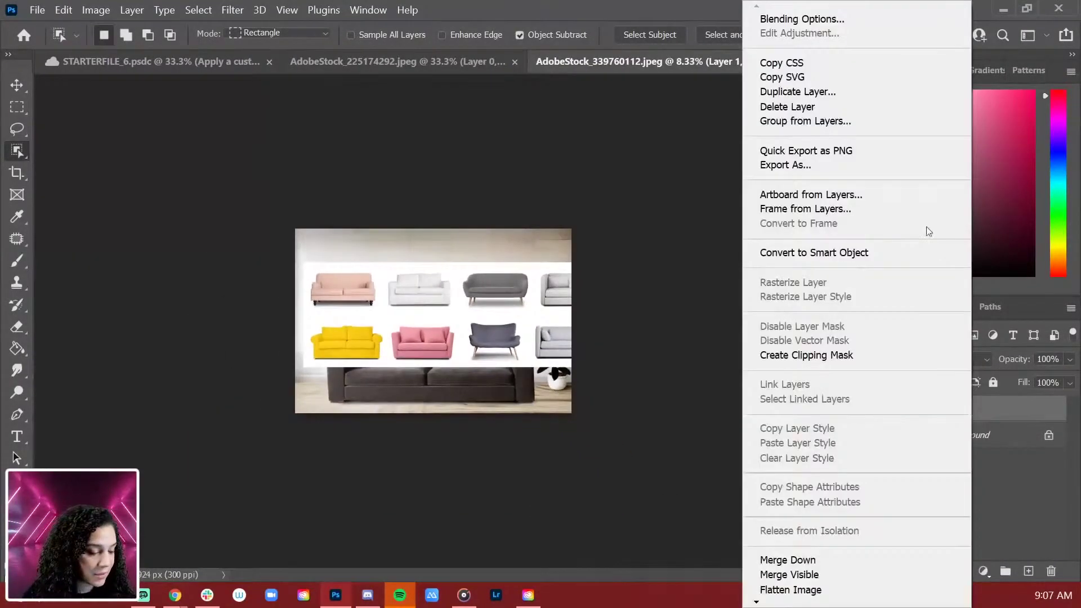
left_click(886, 253)
key("ctrl+t")
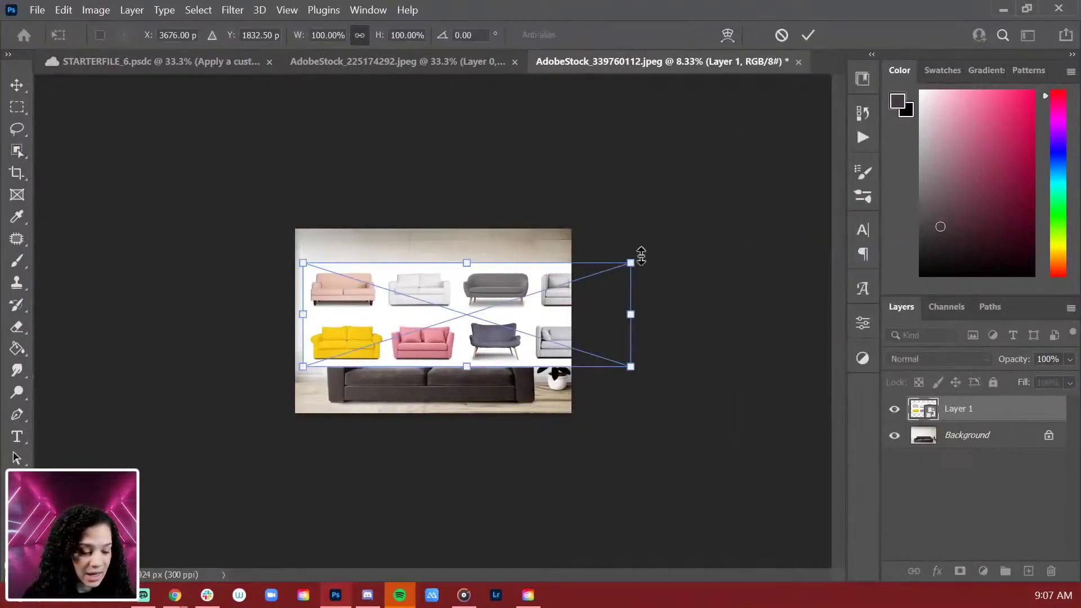
left_click_drag(632, 264, 862, 177)
left_click_drag(683, 280, 572, 344)
left_click_drag(754, 249, 912, 172)
left_click_drag(648, 285, 627, 316)
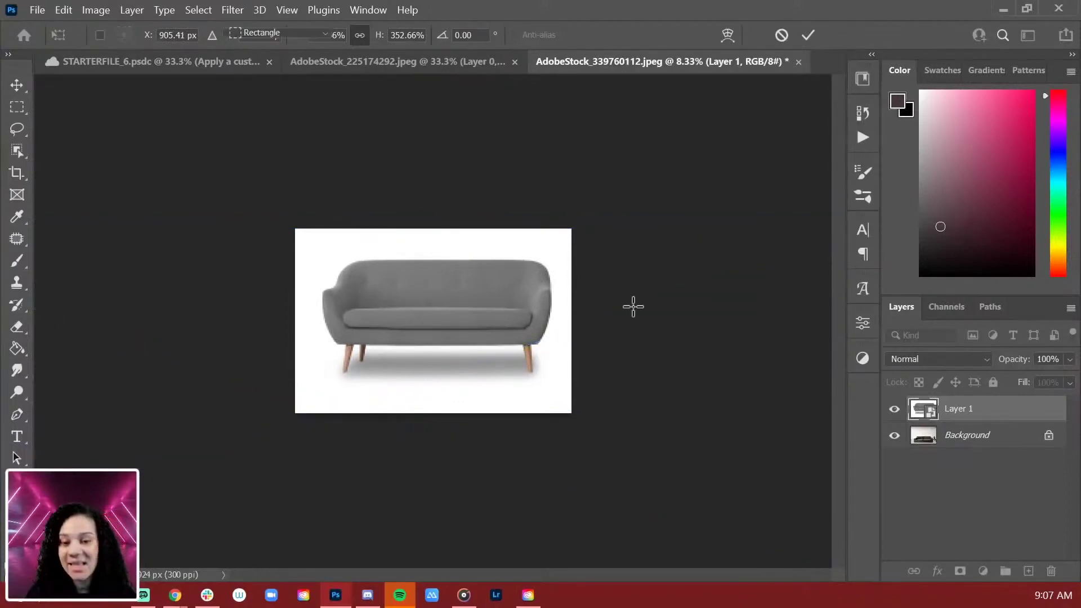
key("Return")
key("ctrl+plus")
key("ctrl+plus")
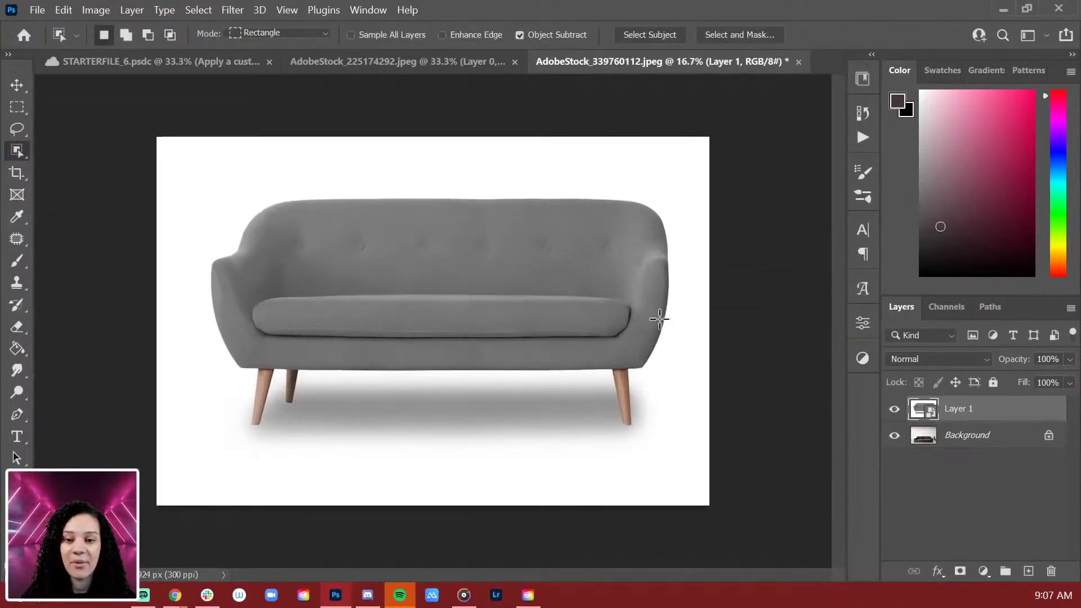
Shift the enlarged sofa layer slightly so the gray sofa sits centered on the canvas
key("ctrl+t")
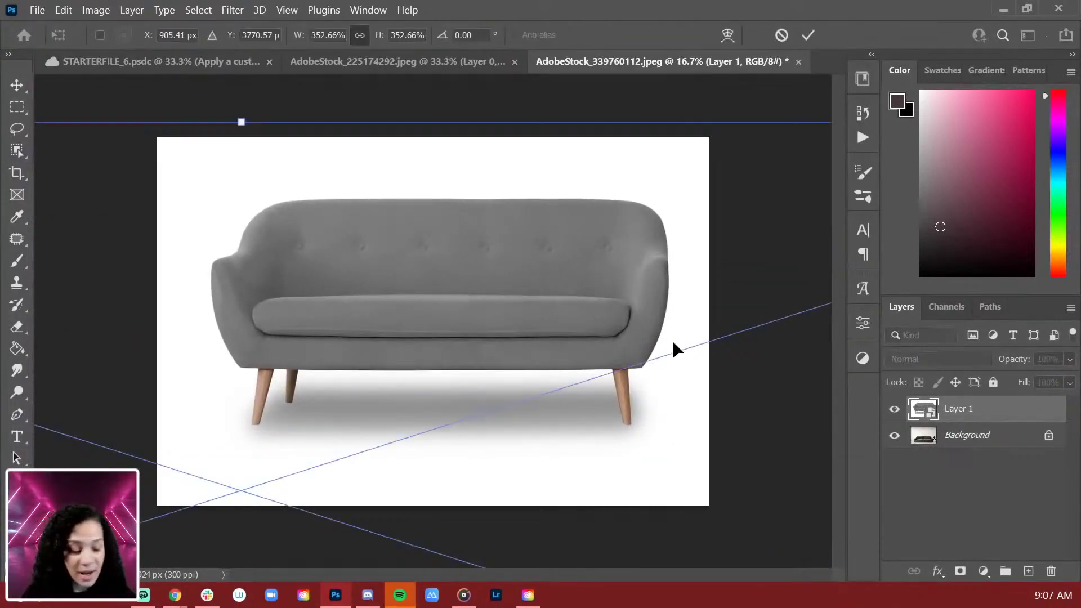
mouse_move(644, 325)
left_mouse_down()
mouse_move(631, 329)
mouse_move(644, 312)
left_mouse_up()
key("Return")
key("w")
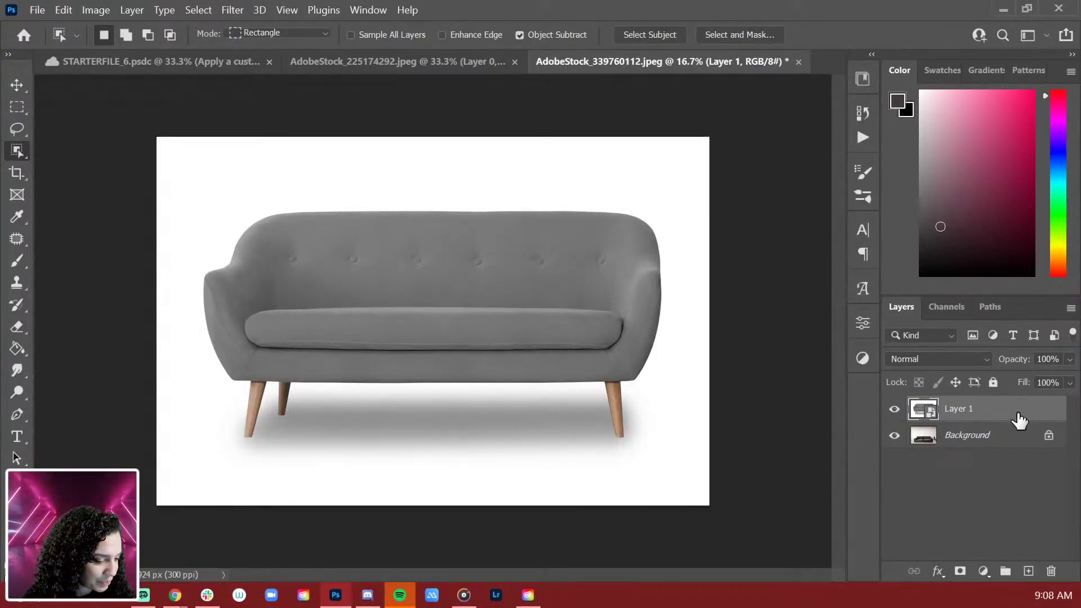
Unlock the original background couch layer and delete it, keeping only the gray sofa layer
key("ctrl+plus")
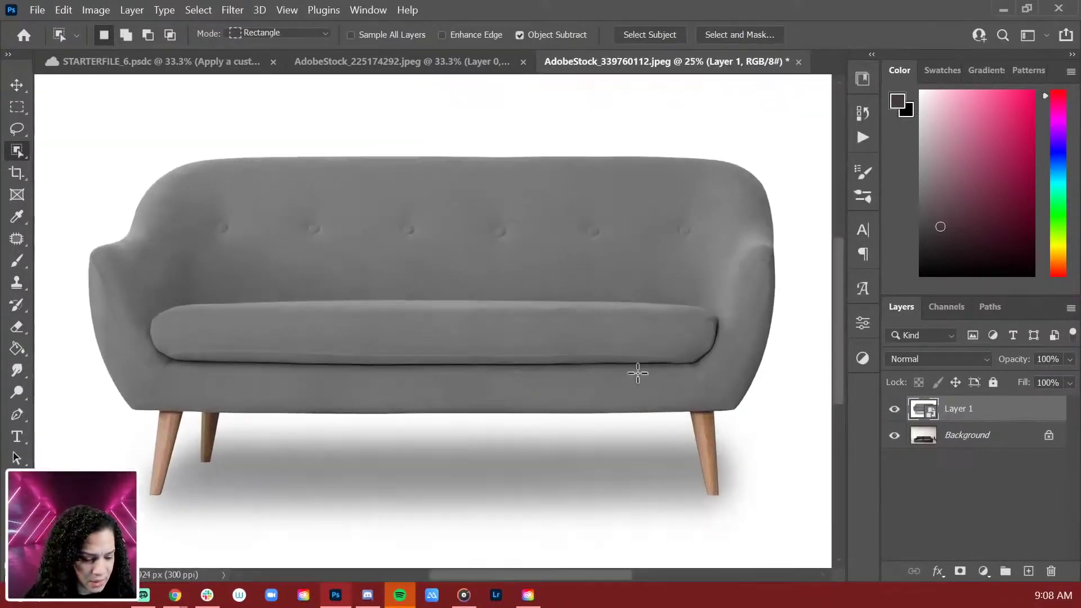
left_click_drag(639, 374, 630, 332)
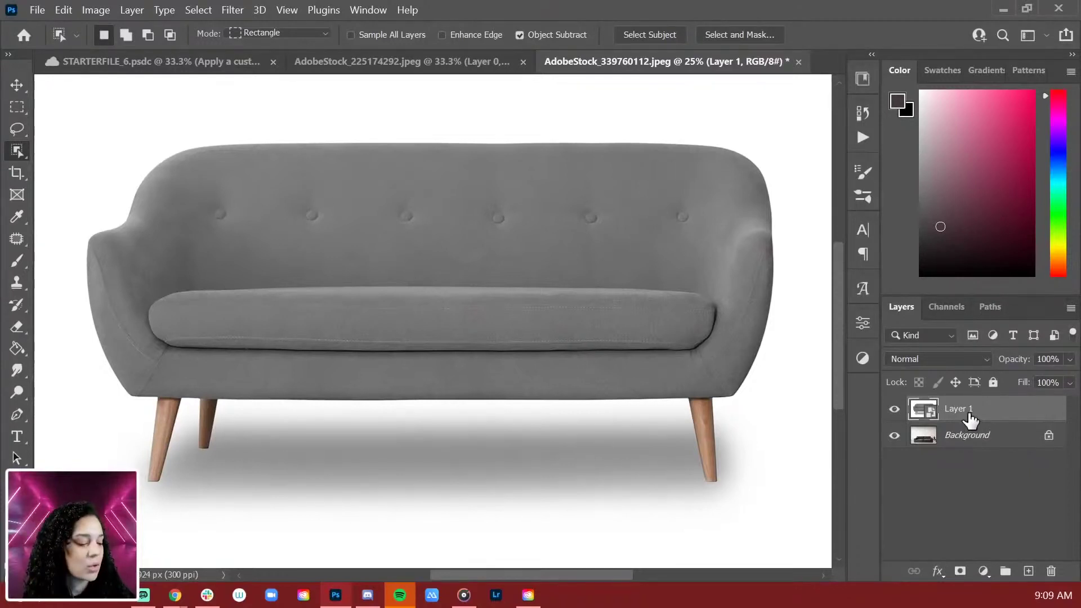
left_click(1049, 437)
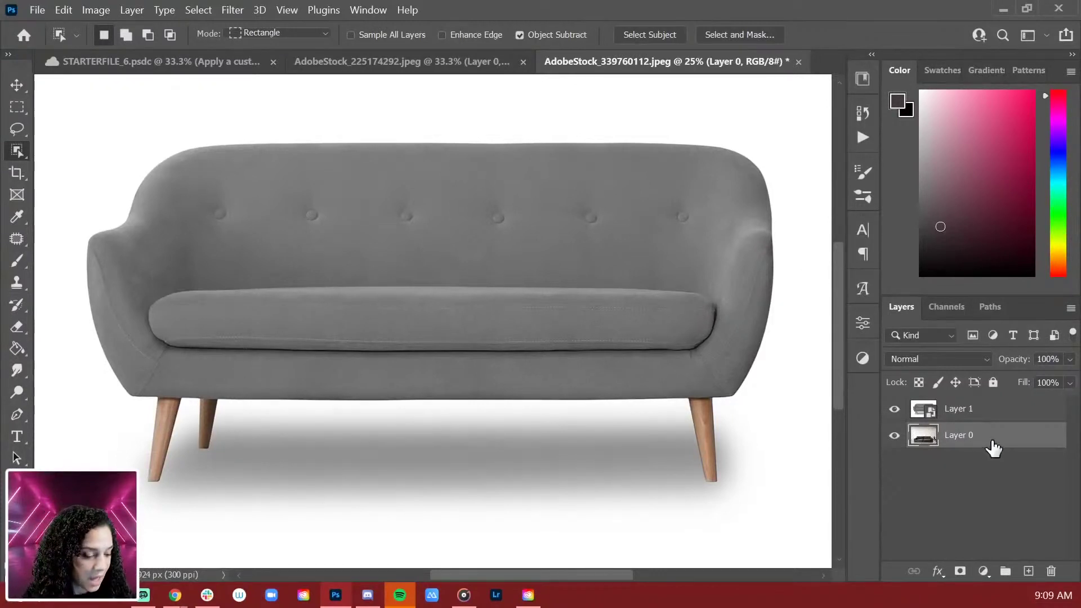
key("Delete")
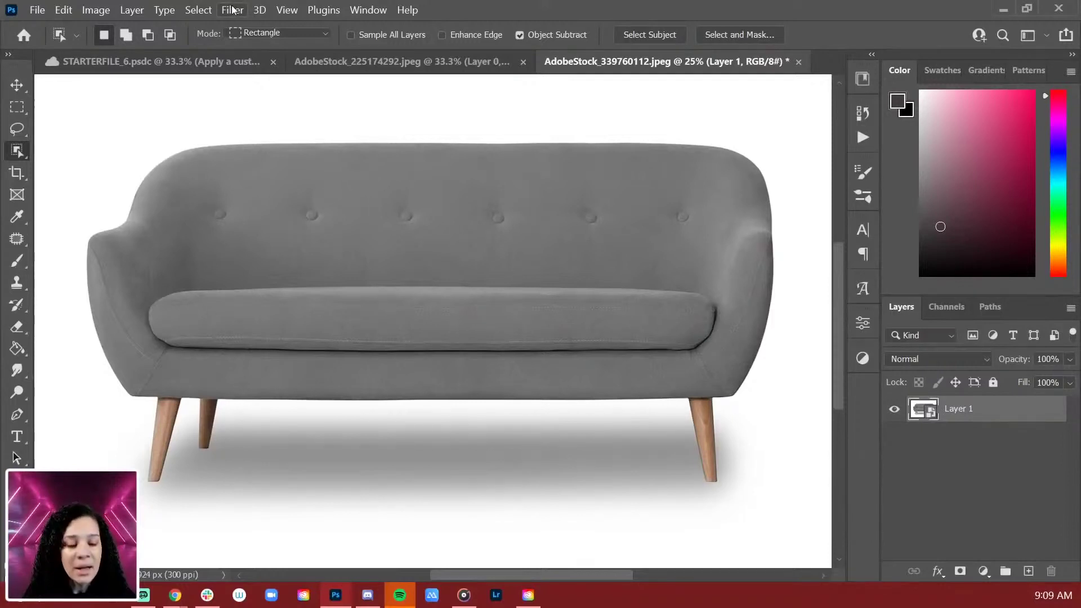
Apply a Black & White adjustment to the sofa Smart Object with its default settings
left_click(95, 10)
mouse_move(110, 52)
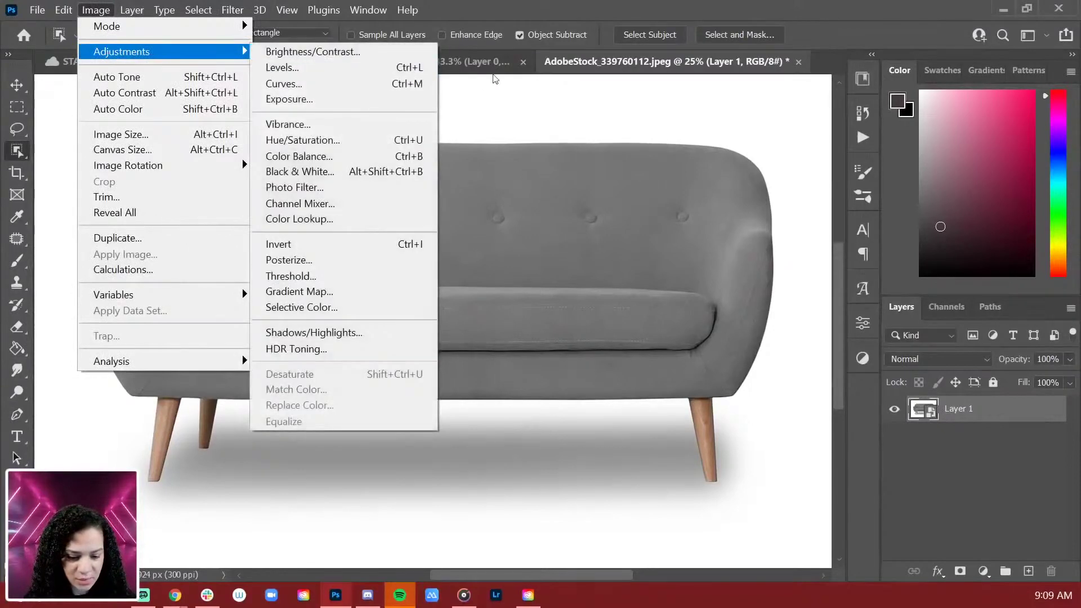
left_click(394, 171)
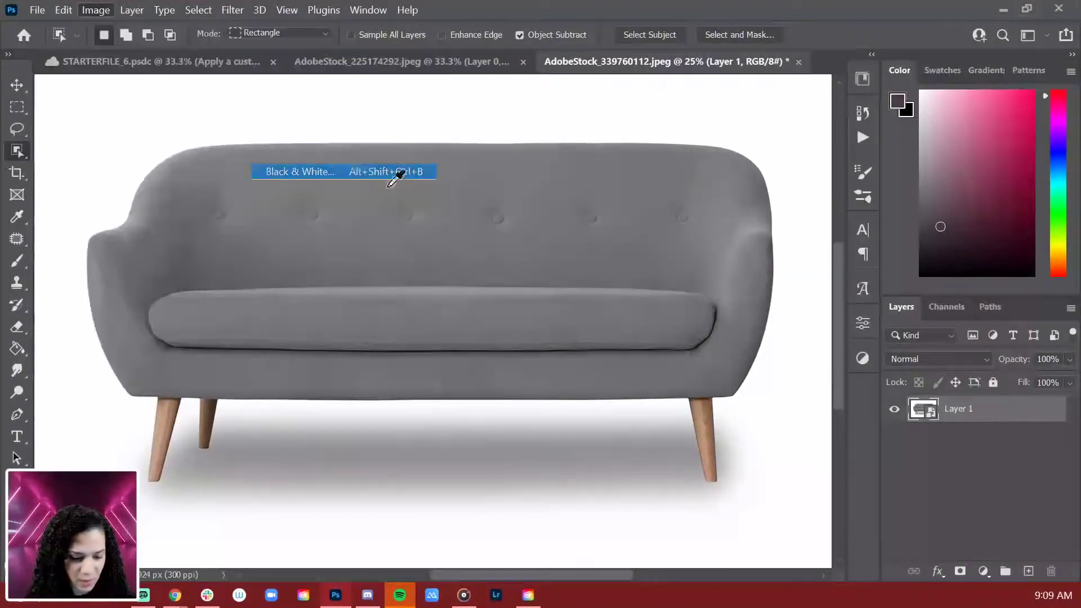
left_click(664, 62)
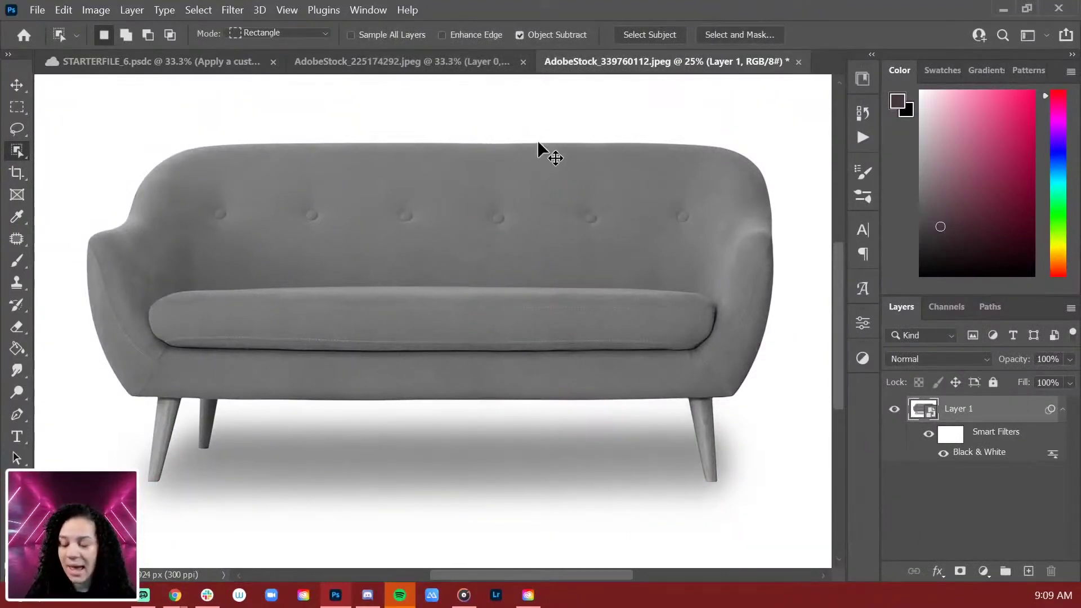
Increase the sofa's contrast with a Levels adjustment, setting the white input to 224, raising the black input and adjusting the midtones
key("ctrl+l")
left_click_drag(610, 80, 961, 110)
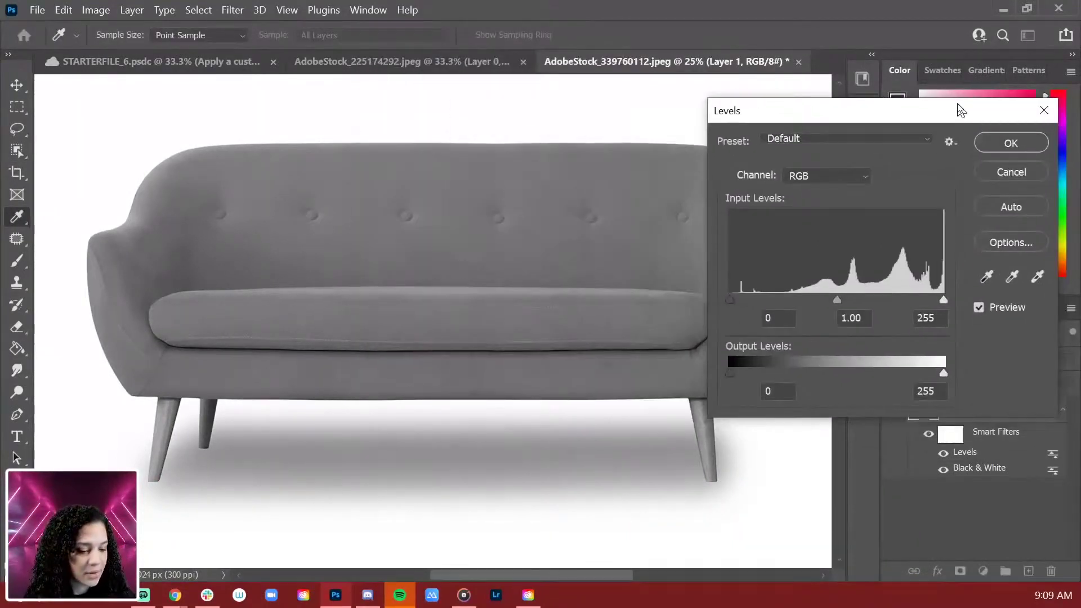
left_click_drag(943, 300, 918, 303)
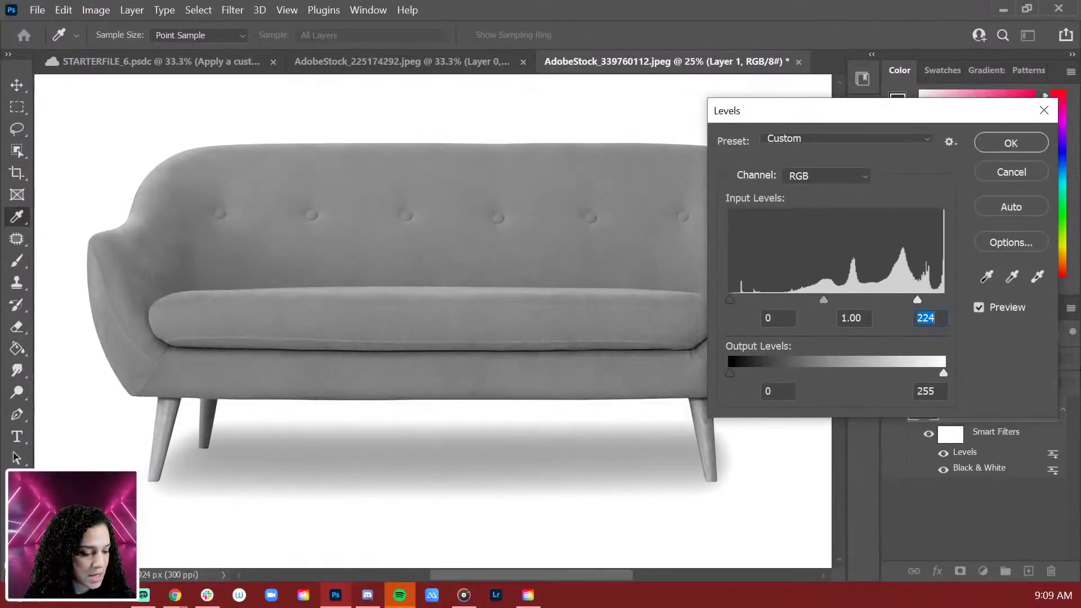
left_click_drag(728, 299, 765, 296)
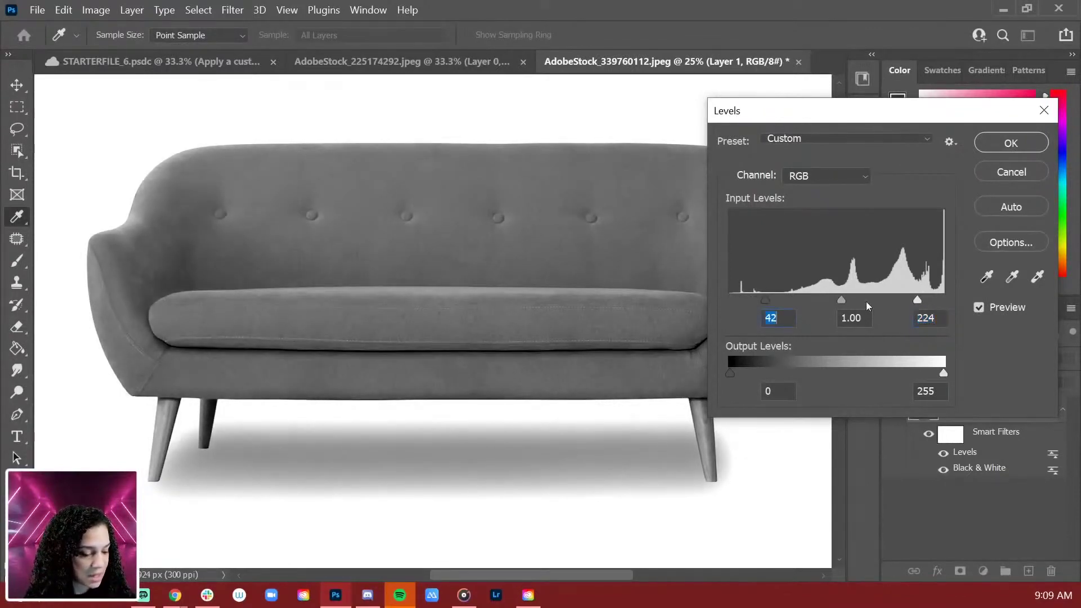
left_click_drag(842, 300, 894, 299)
left_click_drag(761, 297, 776, 303)
left_click_drag(894, 299, 837, 305)
left_click(1011, 143)
key("w")
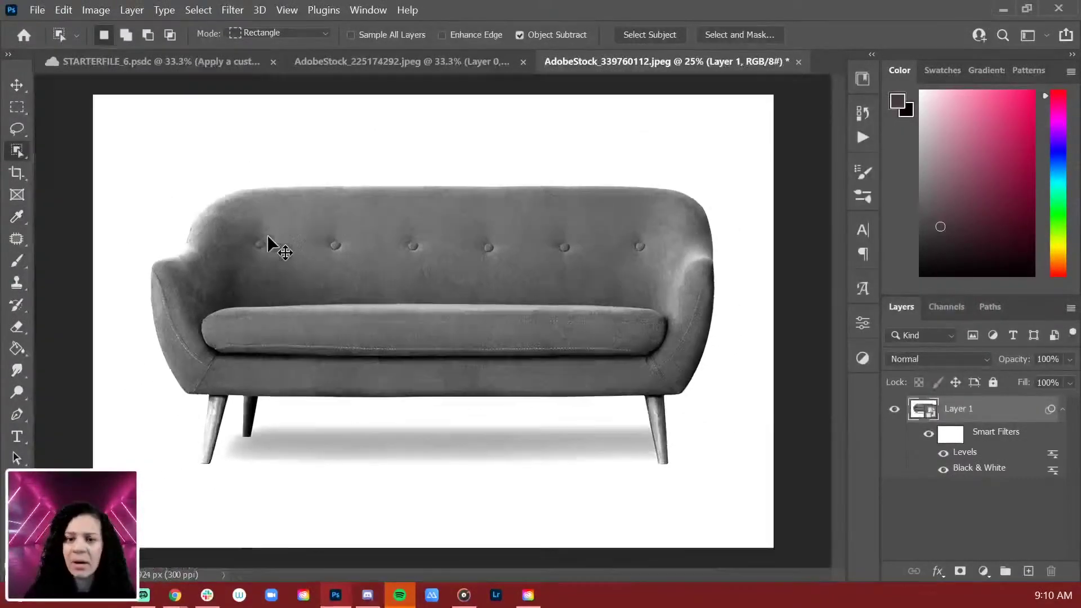
Save the high-contrast sofa document on the computer as Couch Disp.psd with Maximize Compatibility enabled
key("ctrl+plus")
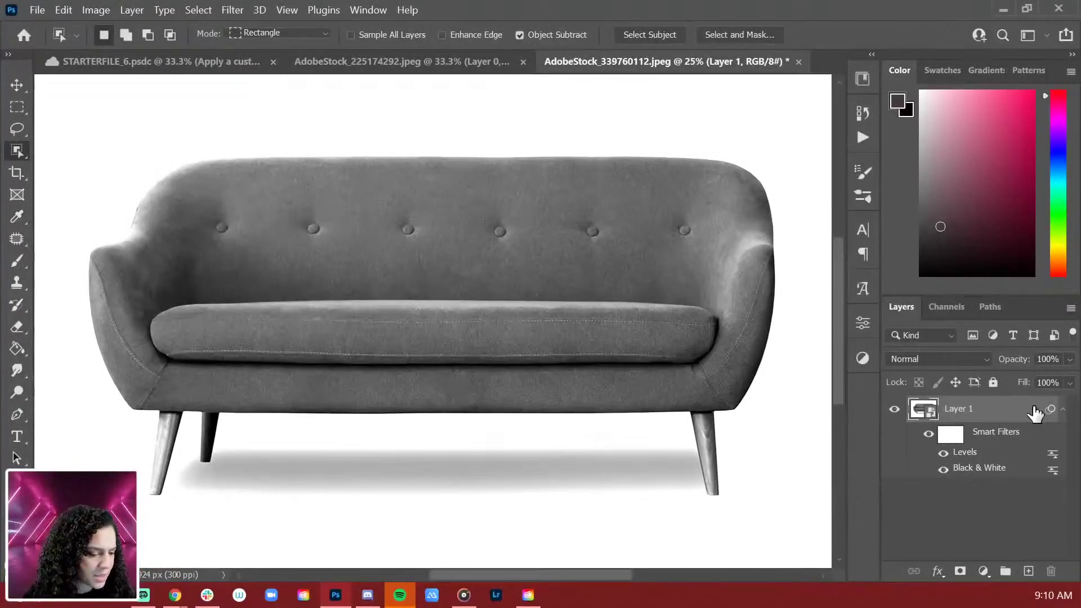
key("ctrl+minus")
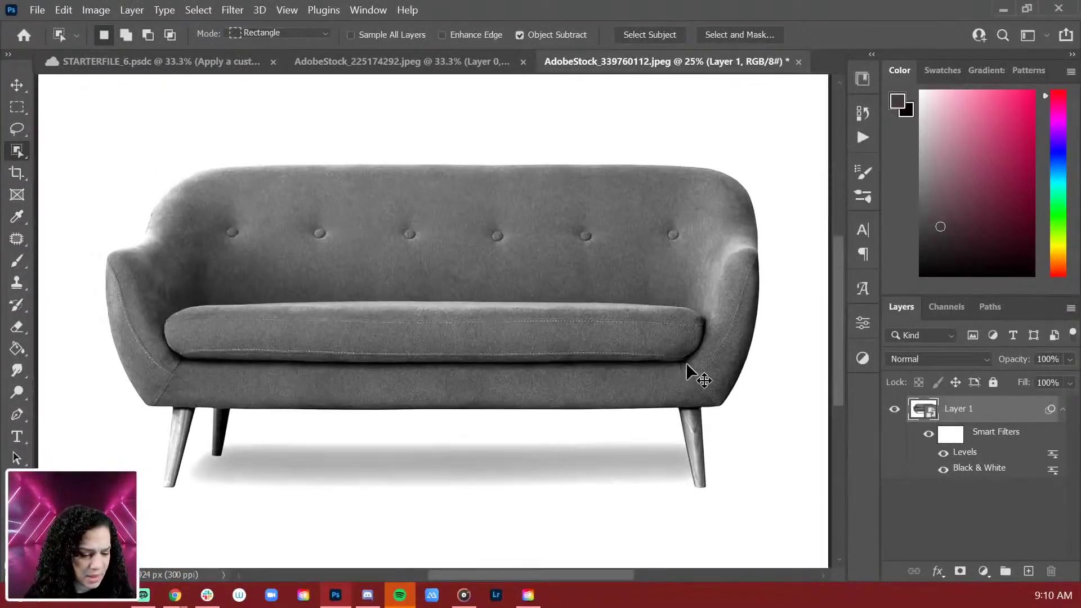
key("ctrl+minus")
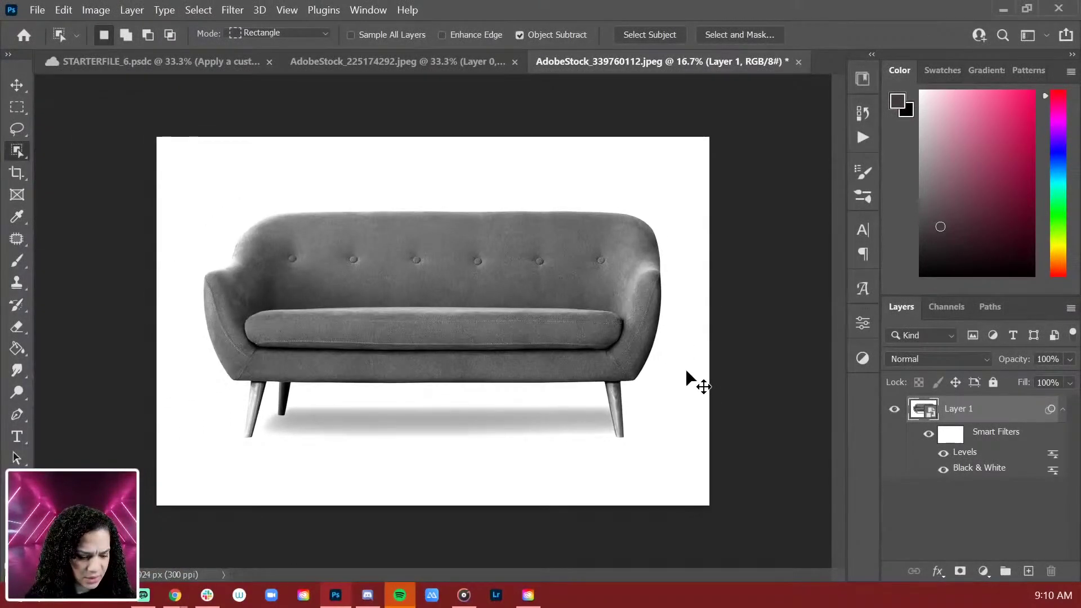
key("ctrl+plus")
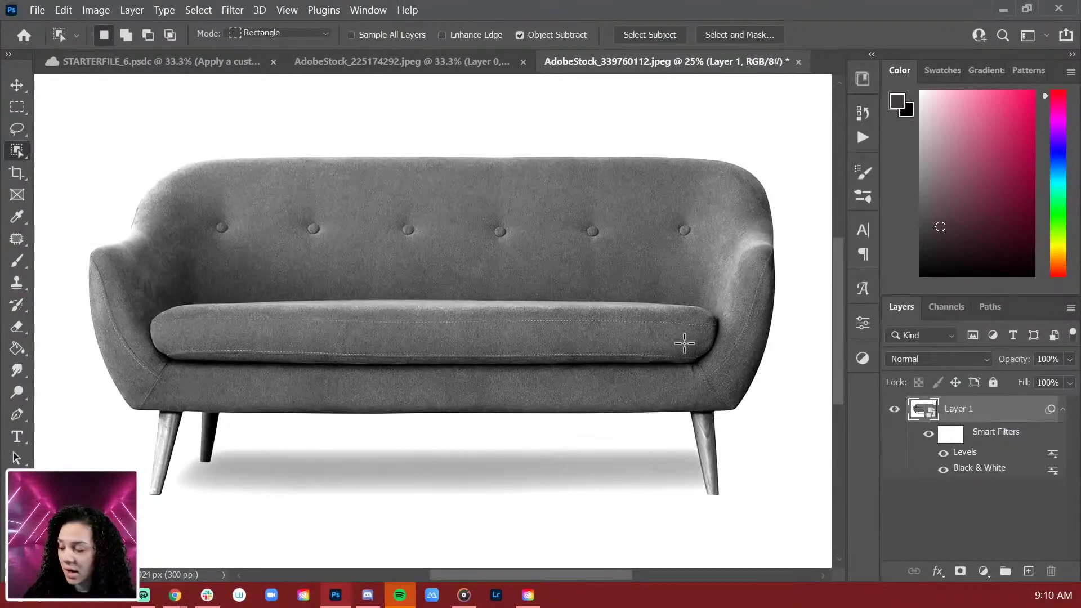
left_click(677, 371)
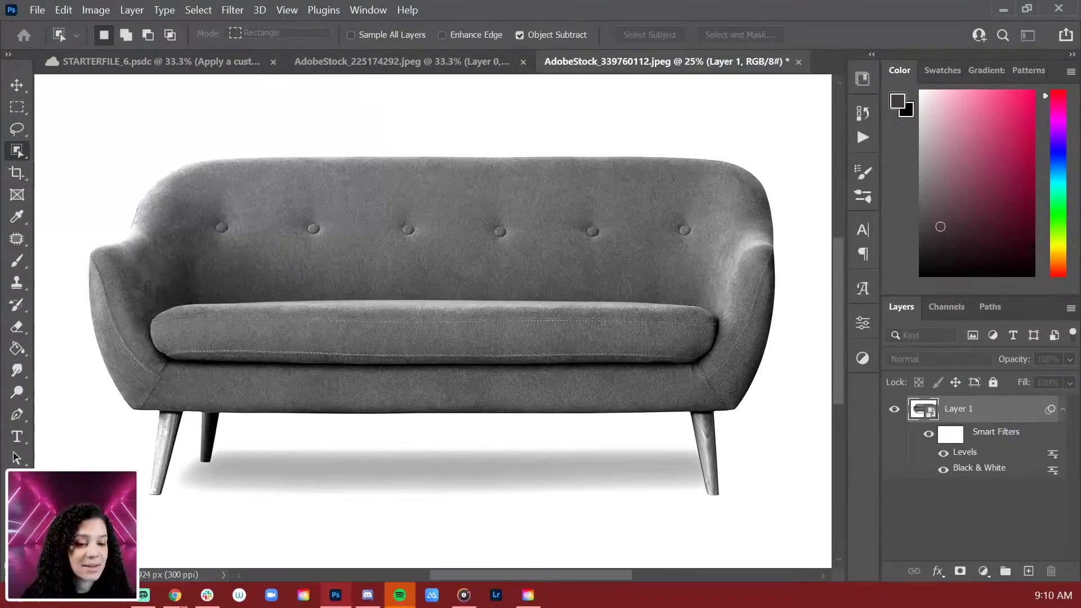
key("ctrl+s")
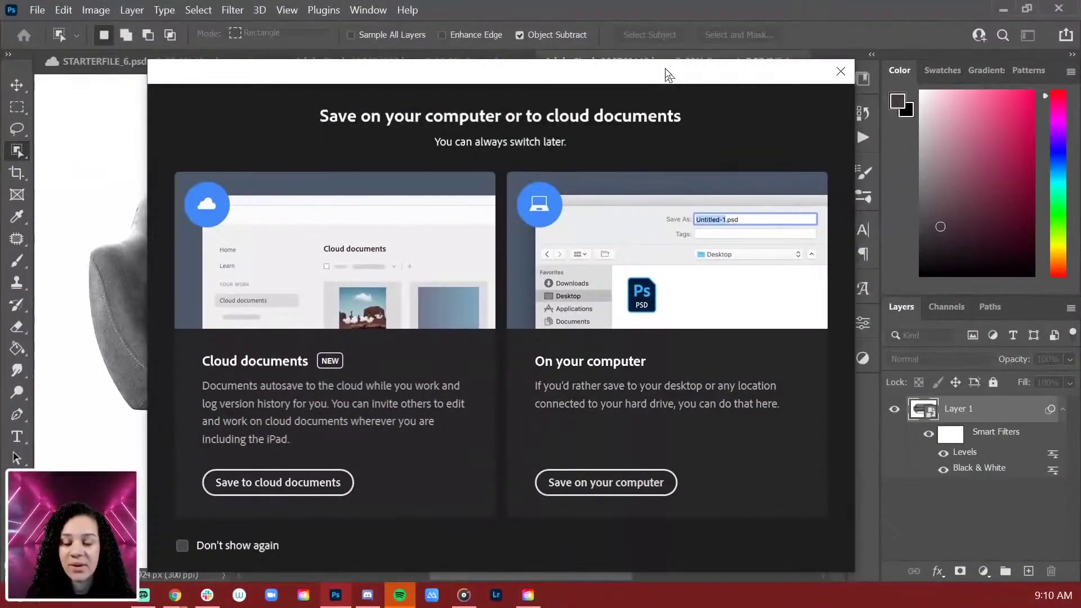
key("Escape")
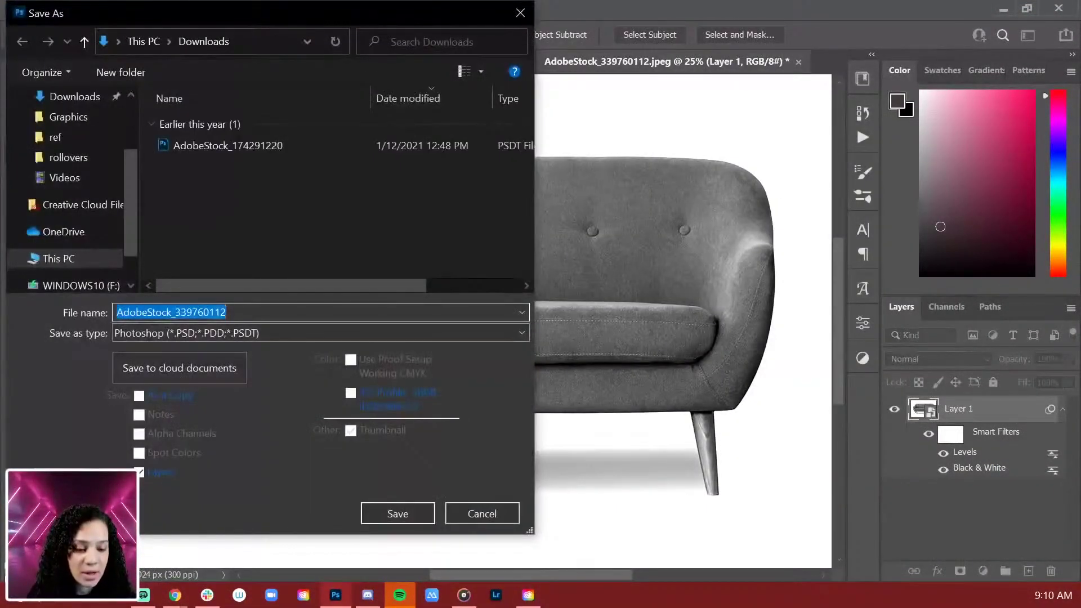
key("Escape")
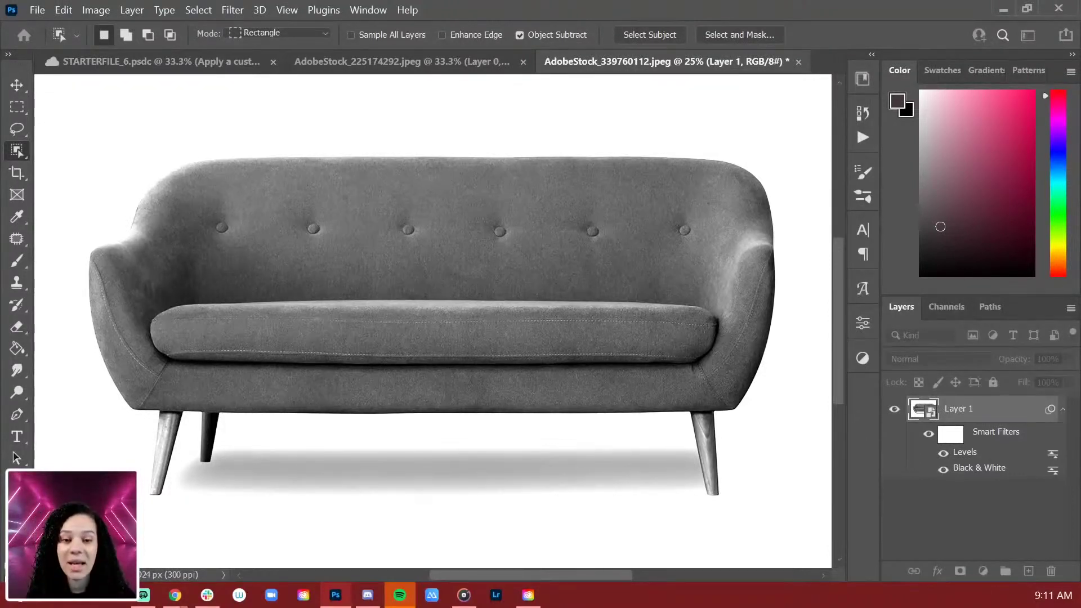
key("ctrl+s")
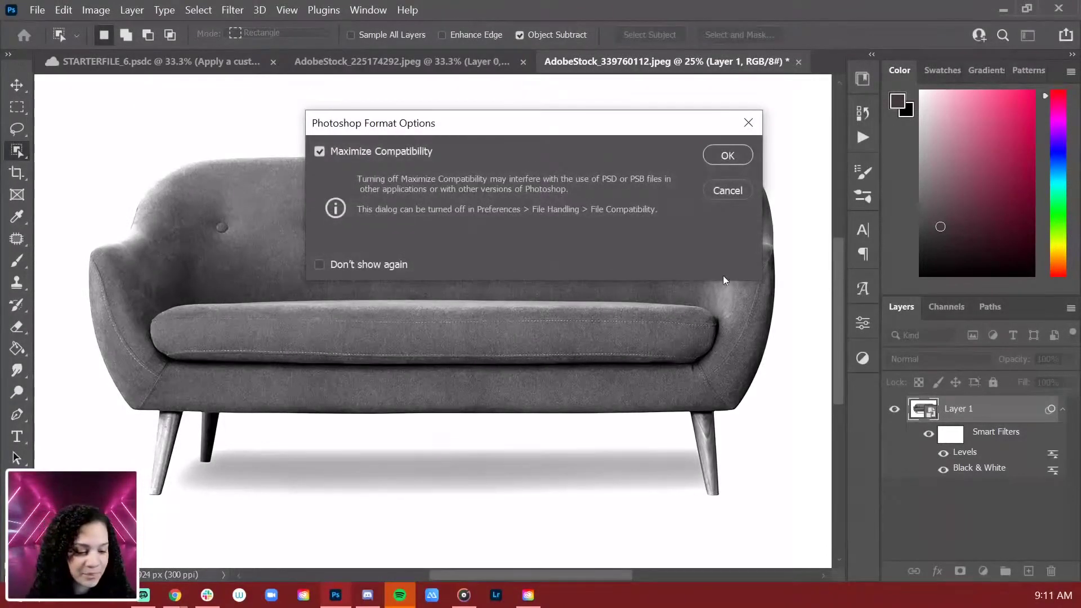
left_click(726, 155)
Hide the sofa layer's smart filters to bring back its original look, and activate the Object Selection Tool
key("ctrl+minus")
key("ctrl+minus")
key("ctrl+minus")
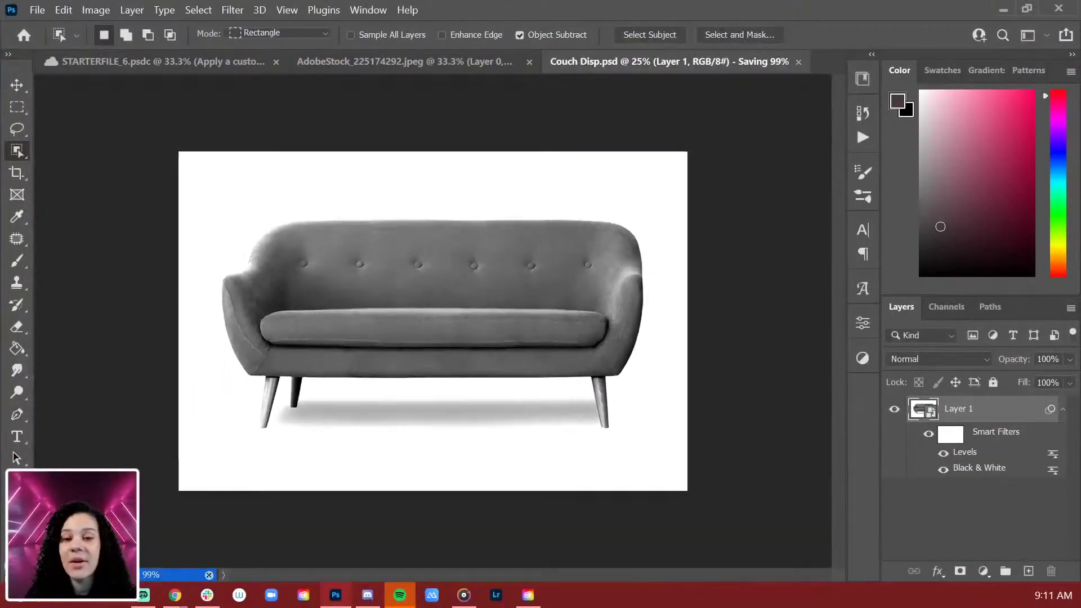
key("ctrl+plus")
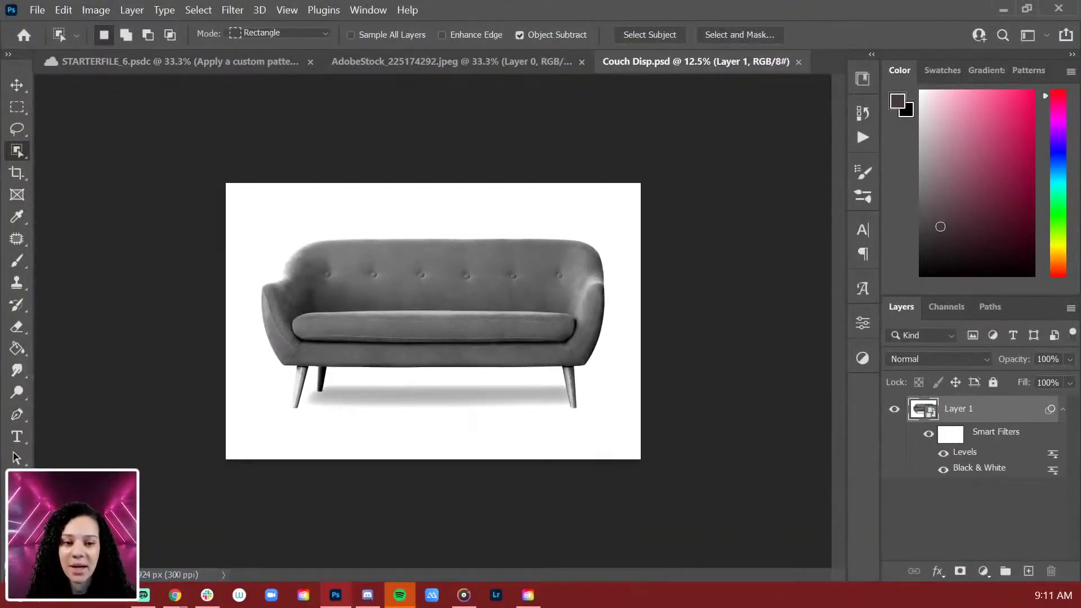
left_click(928, 436)
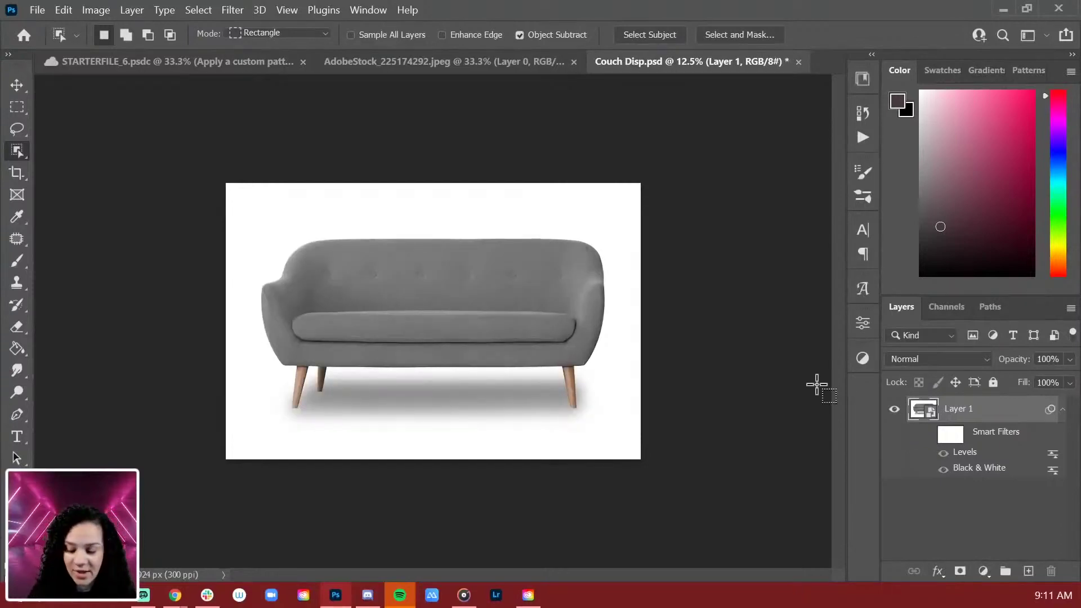
key("ctrl+plus")
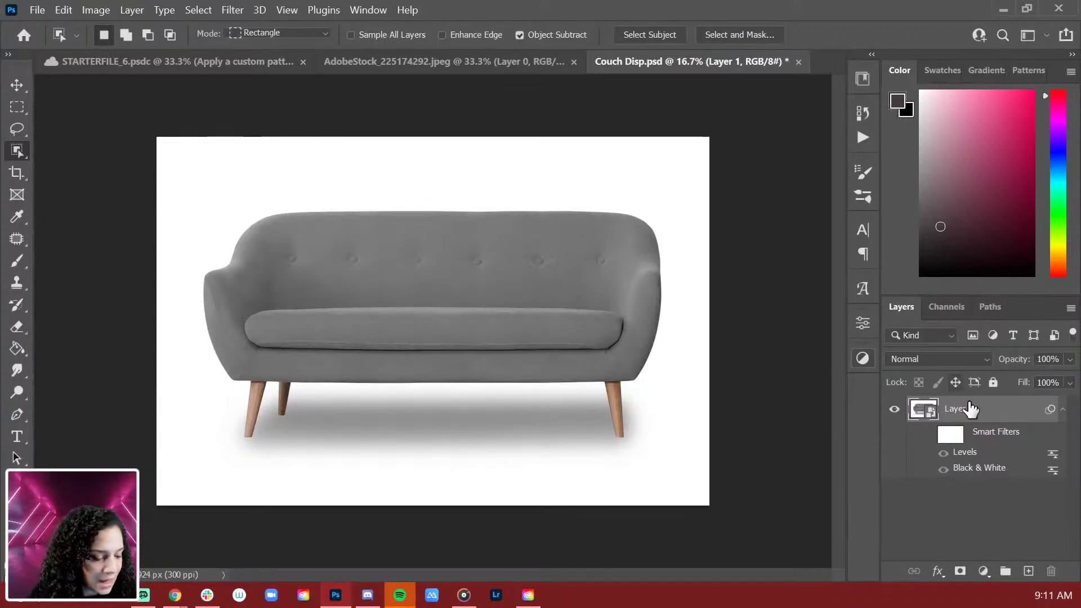
right_click(20, 154)
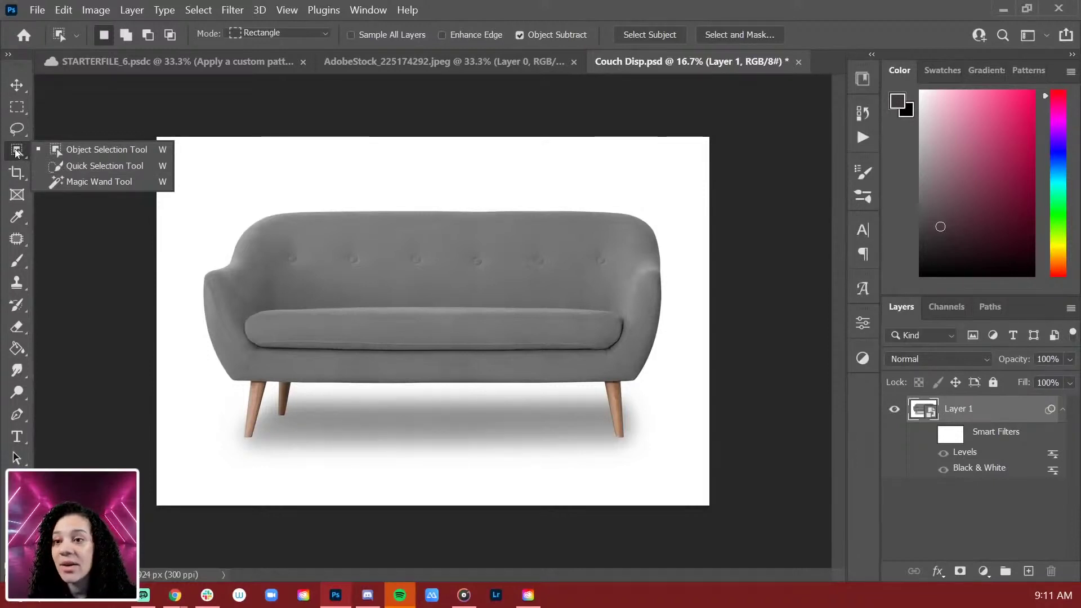
left_click(91, 150)
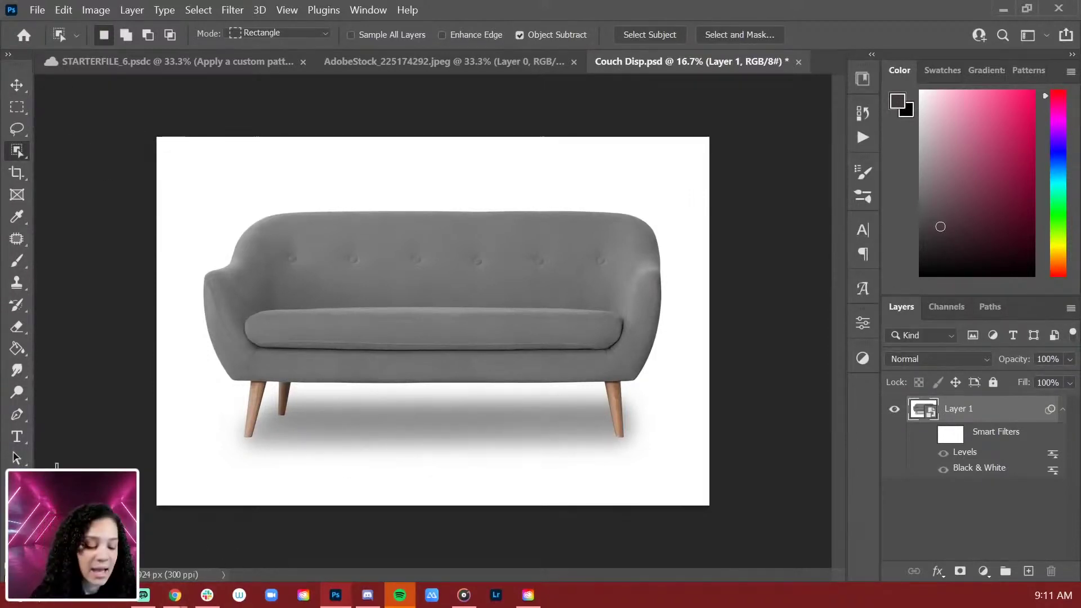
Select the sofa's upholstery without its wooden legs using the Object Selection Tool
left_click_drag(193, 221, 701, 383)
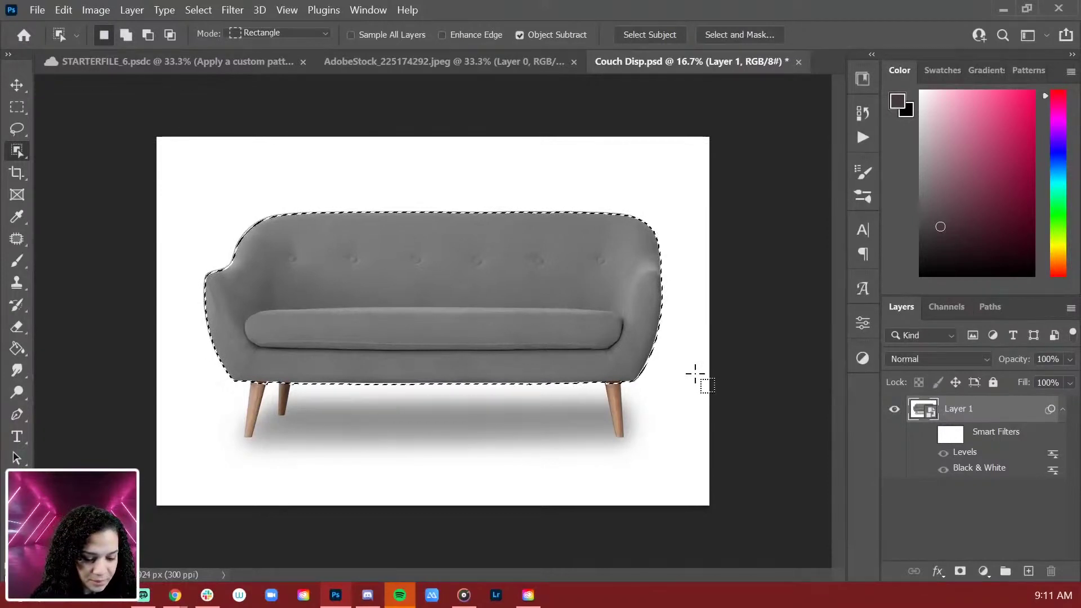
key("ctrl+plus")
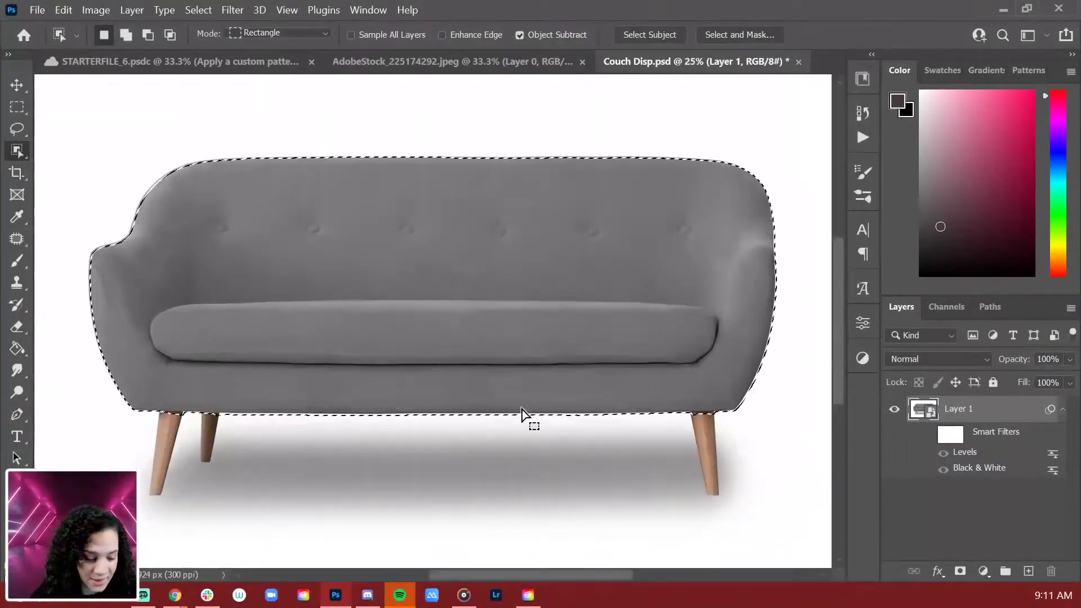
left_click_drag(529, 417, 562, 347)
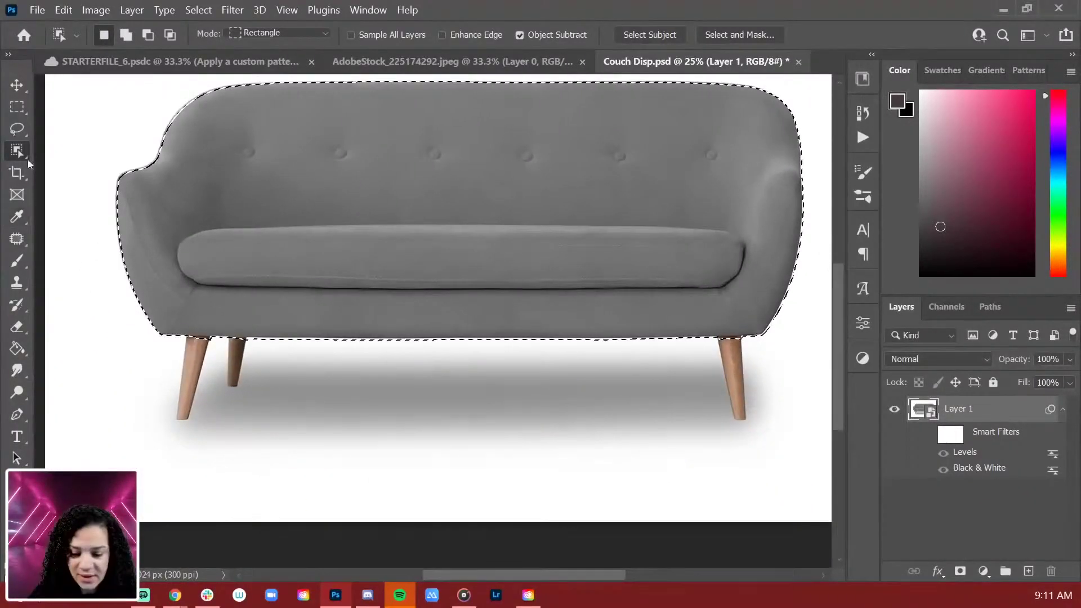
Subtract the strip beneath the sofa's bottom edge from the selection using the Rectangular Marquee Tool
left_click(15, 108)
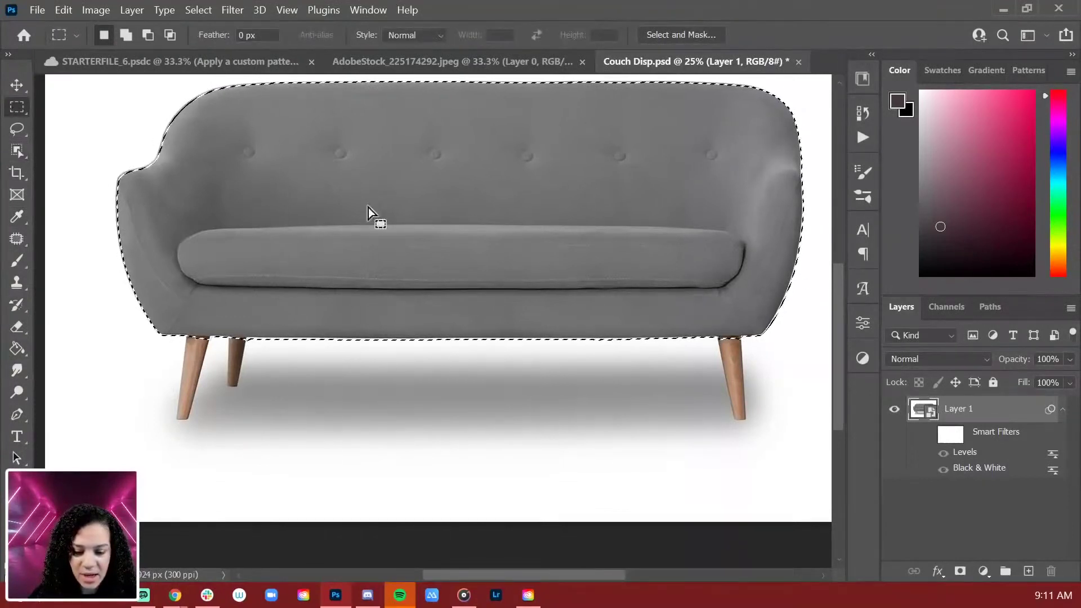
left_click_drag(786, 446, 86, 338)
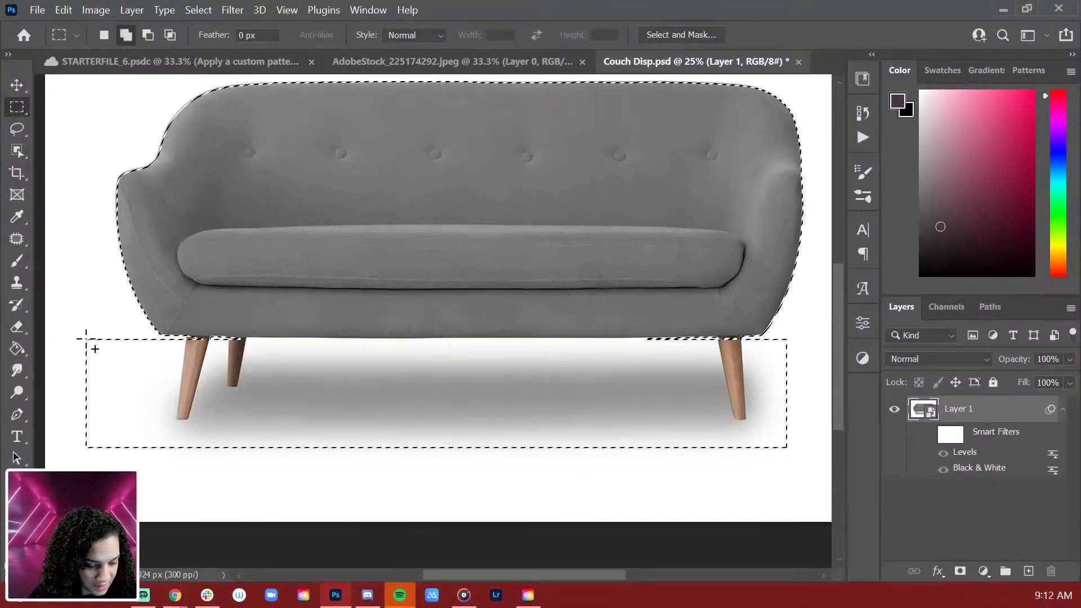
key("ctrl+z")
left_click_drag(816, 447, 104, 338)
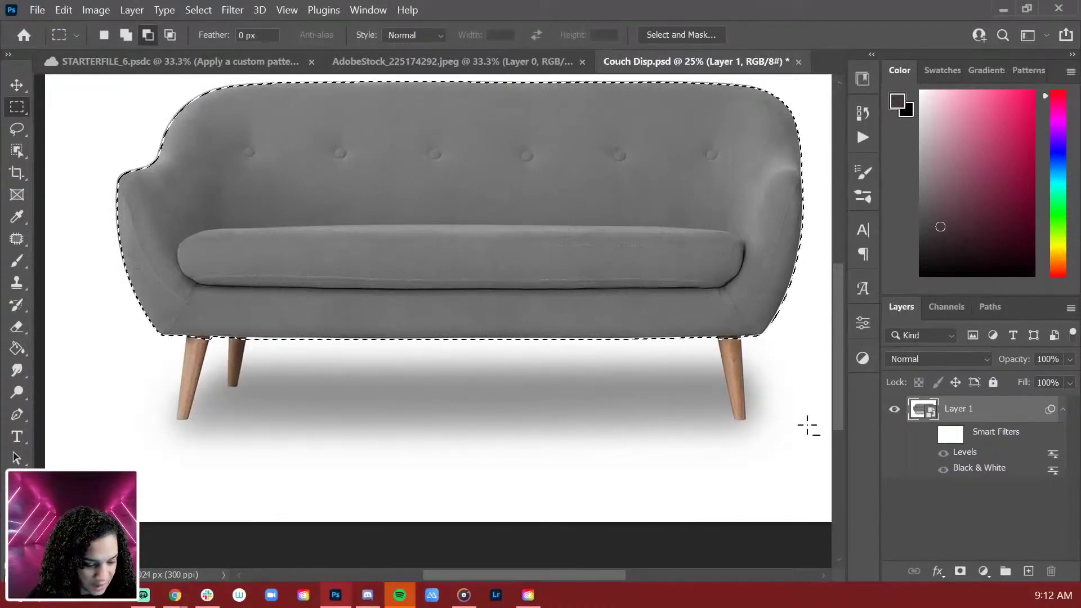
left_click_drag(809, 425, 87, 338)
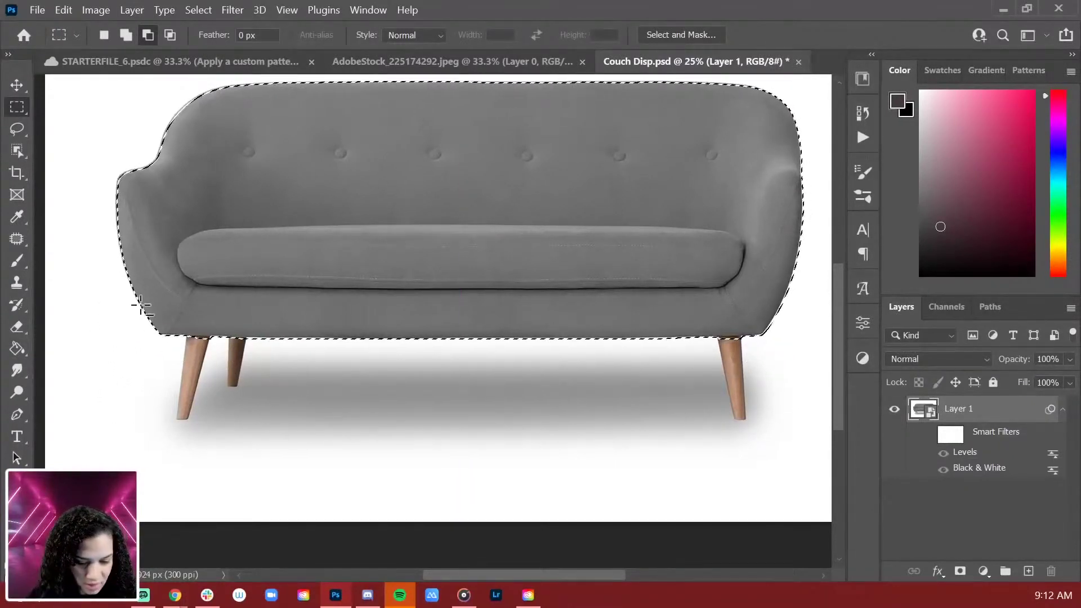
Subtract the top of the sofa's right leg from the selection with the Lasso Tool
key("l")
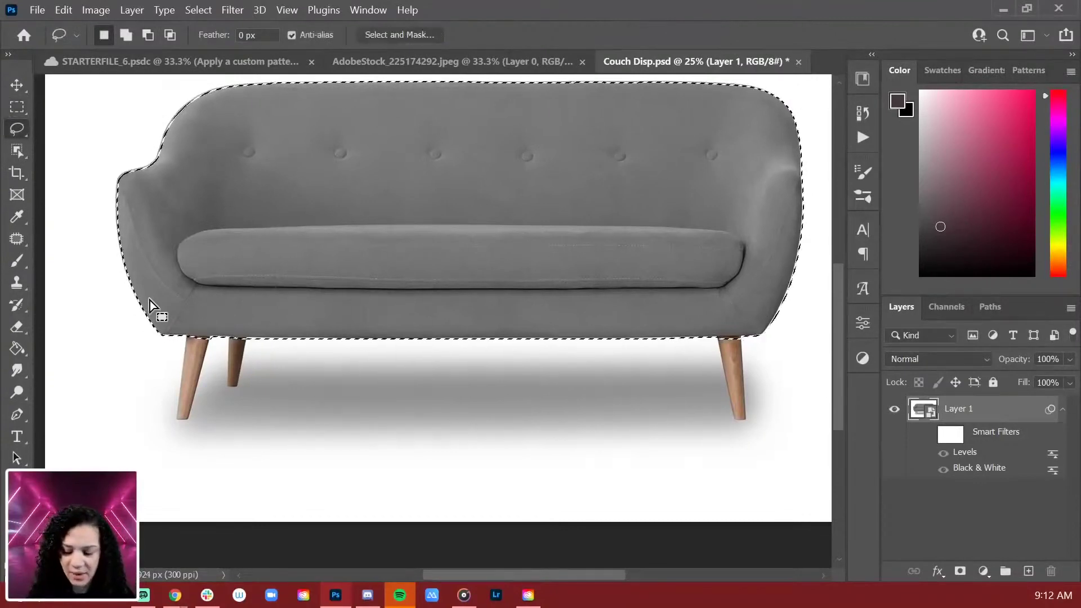
key("ctrl+plus")
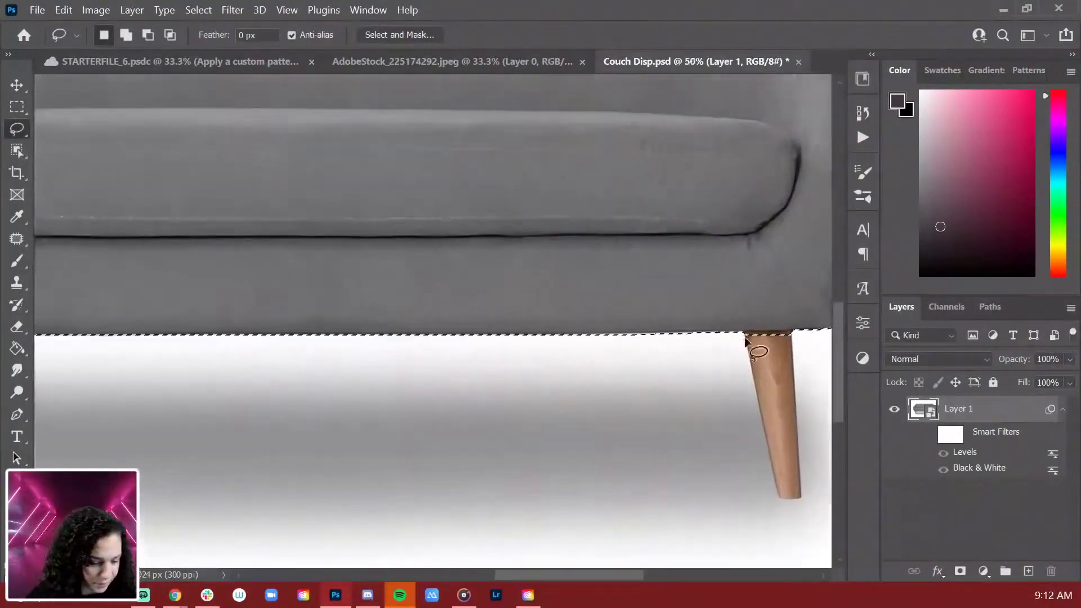
key("ctrl+plus")
key("ctrl+plus")
mouse_move(774, 361)
left_mouse_down()
mouse_move(640, 360)
mouse_move(580, 331)
left_mouse_up()
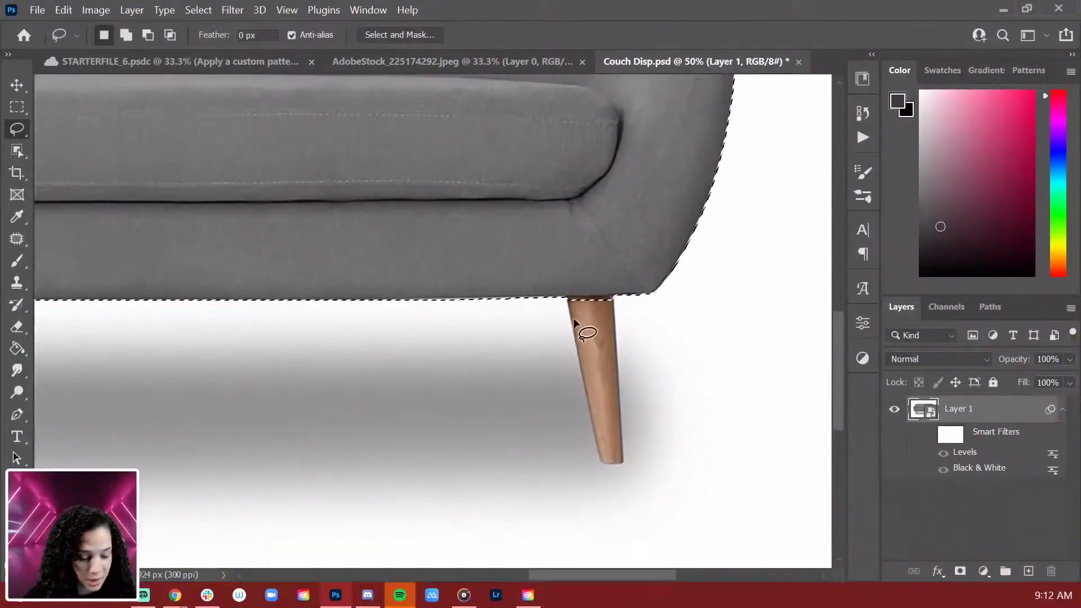
key("alt")
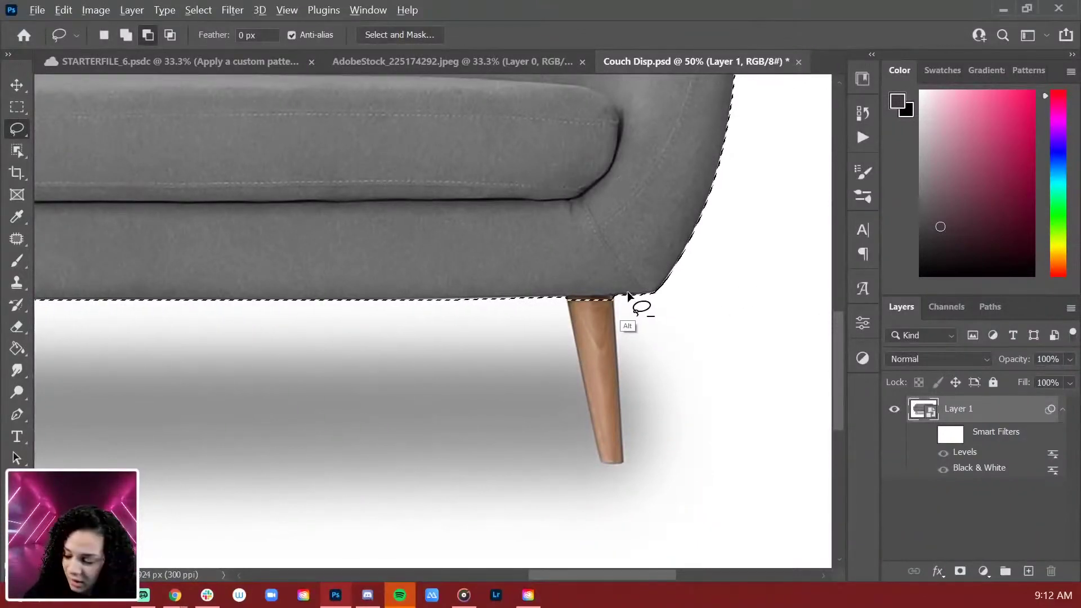
mouse_move(648, 298)
left_mouse_down()
mouse_move(591, 301)
mouse_move(552, 333)
mouse_move(612, 366)
left_mouse_up()
Subtract the tops of the two left legs from the sofa selection with the Lasso Tool
mouse_move(423, 429)
left_mouse_down()
mouse_move(574, 350)
mouse_move(647, 330)
left_mouse_up()
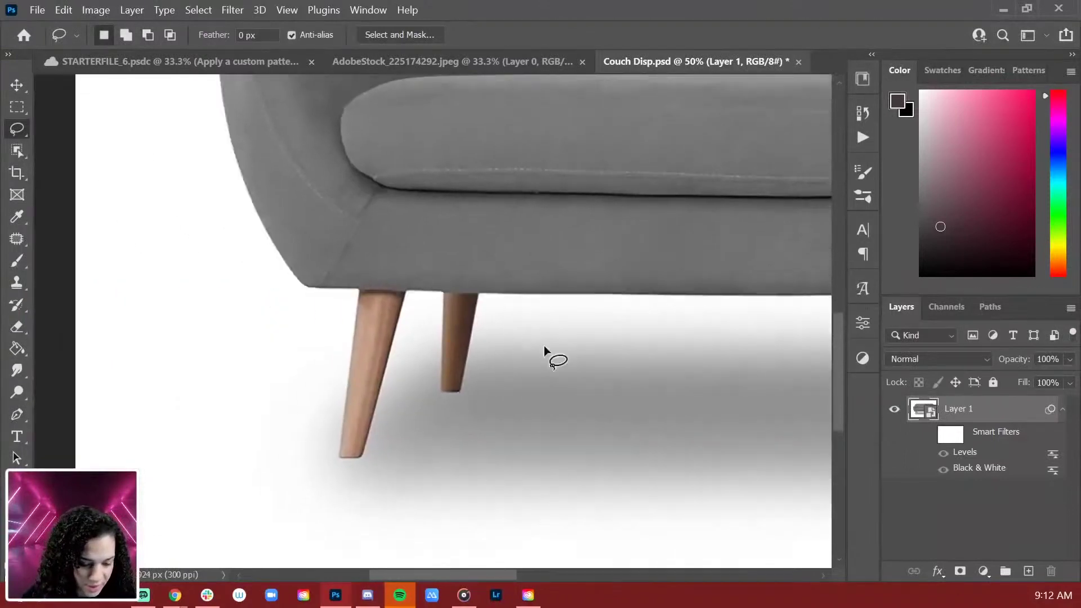
key("alt")
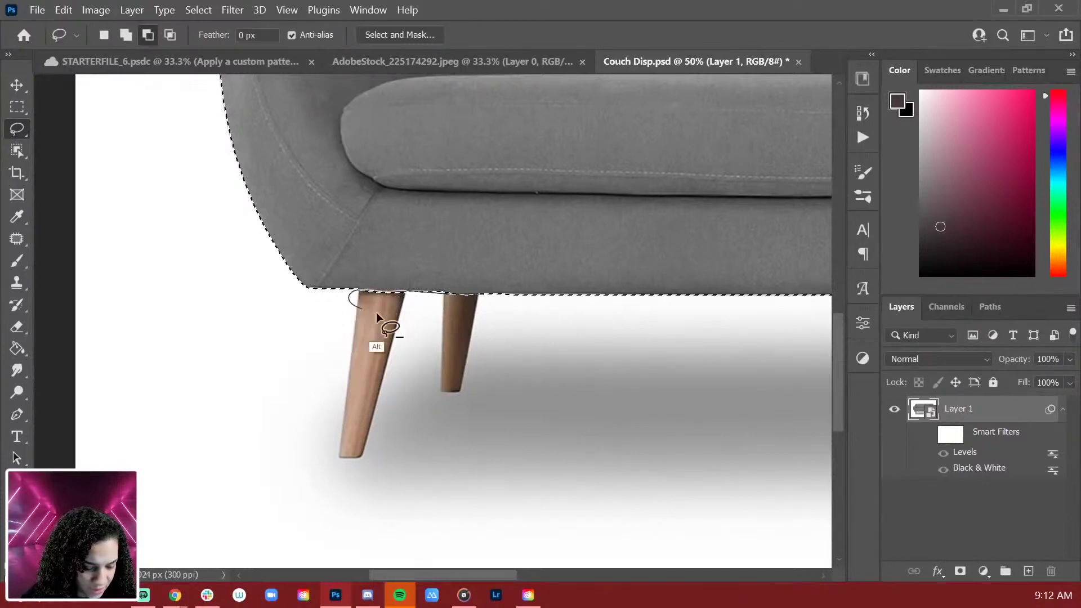
key("ctrl+minus")
key("ctrl+minus")
key("ctrl+minus")
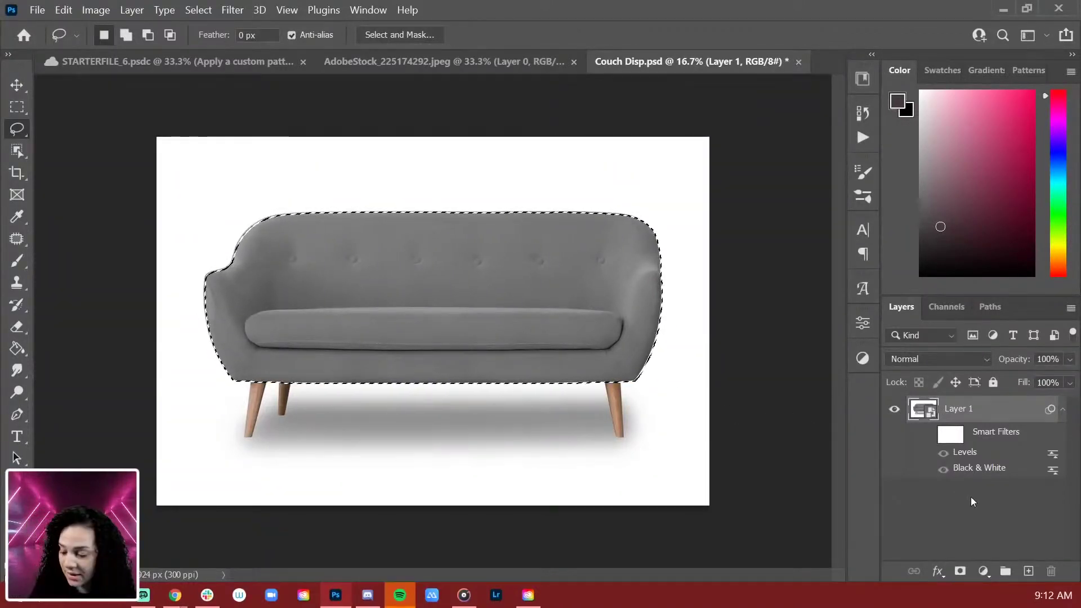
Copy the selected upholstery to a new layer and check the cutout by briefly hiding the original sofa layer
key("ctrl+j")
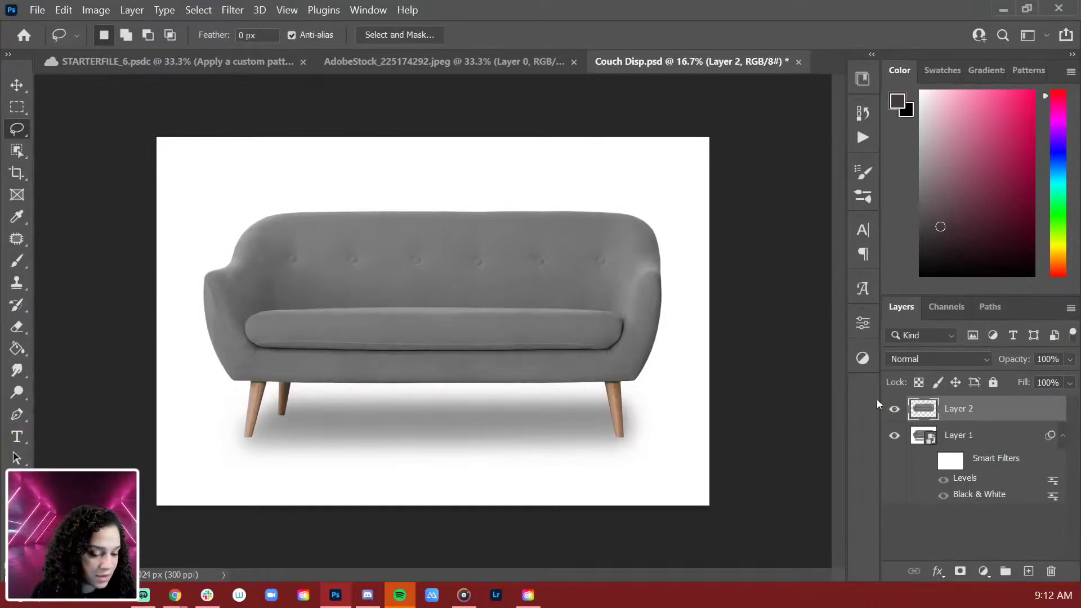
left_click(894, 436)
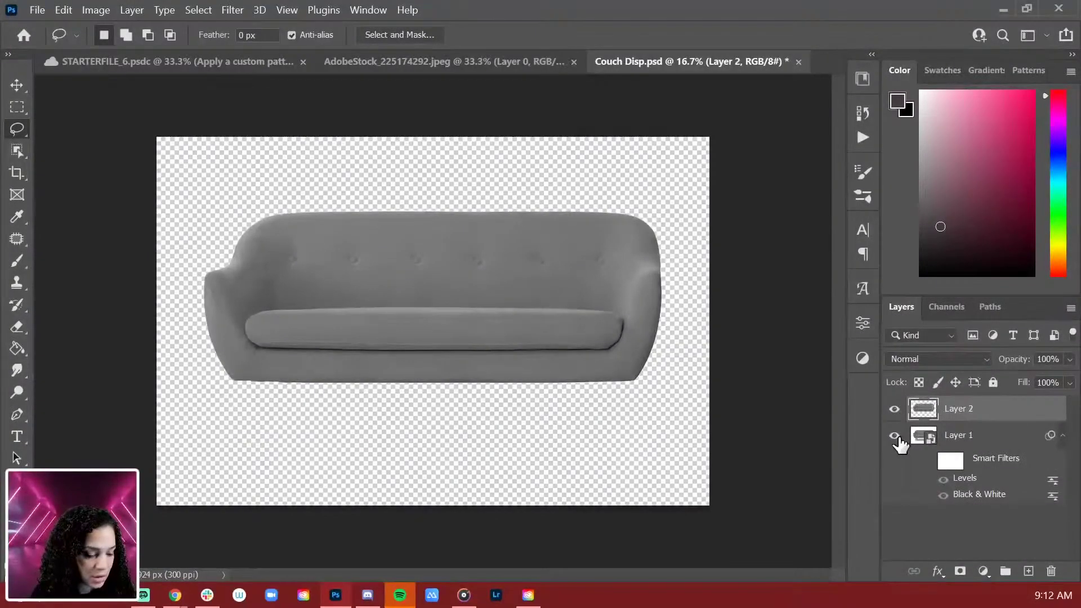
left_click(895, 436)
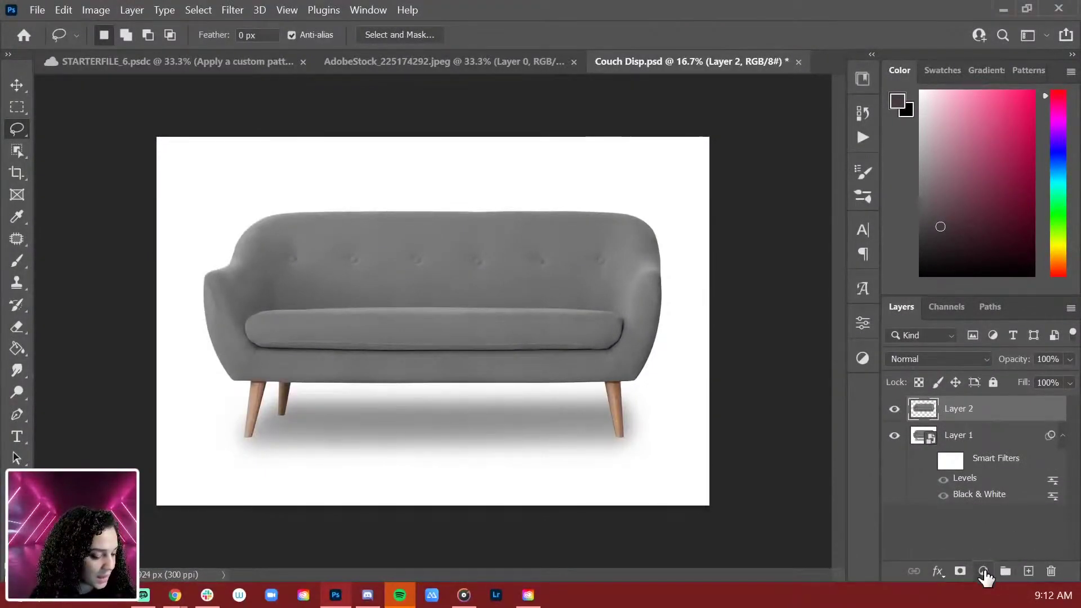
Add a Photo Filter adjustment layer above the copied upholstery layer
left_click(983, 571)
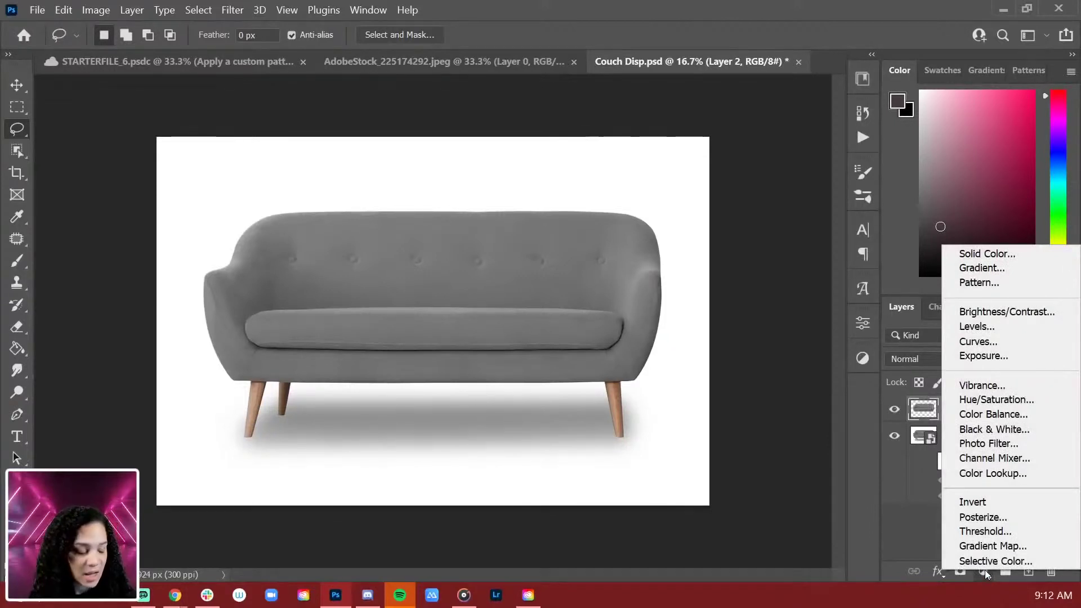
left_click(984, 574)
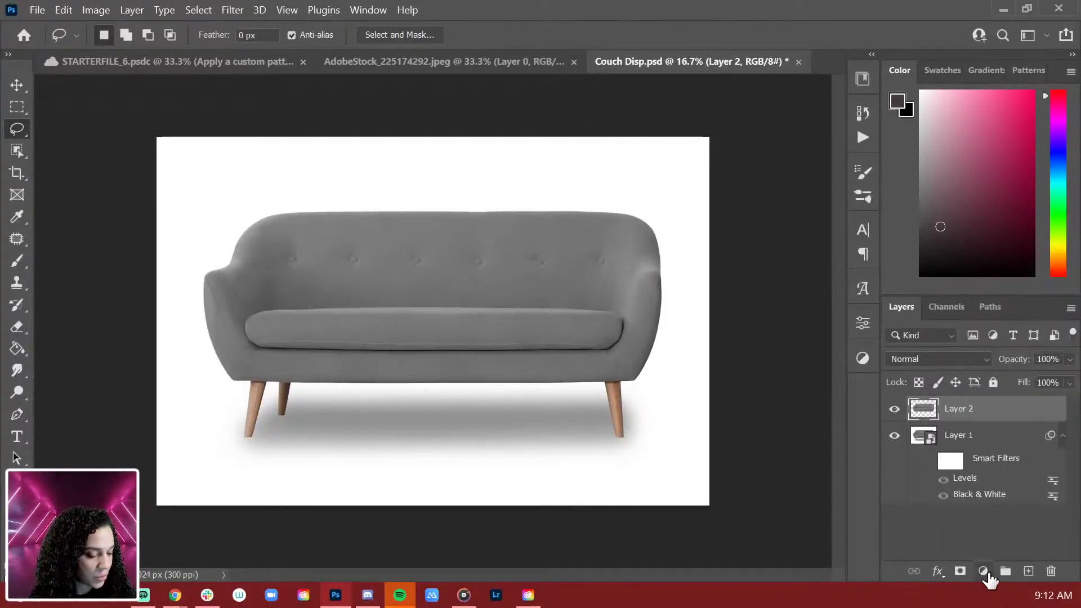
left_click(984, 572)
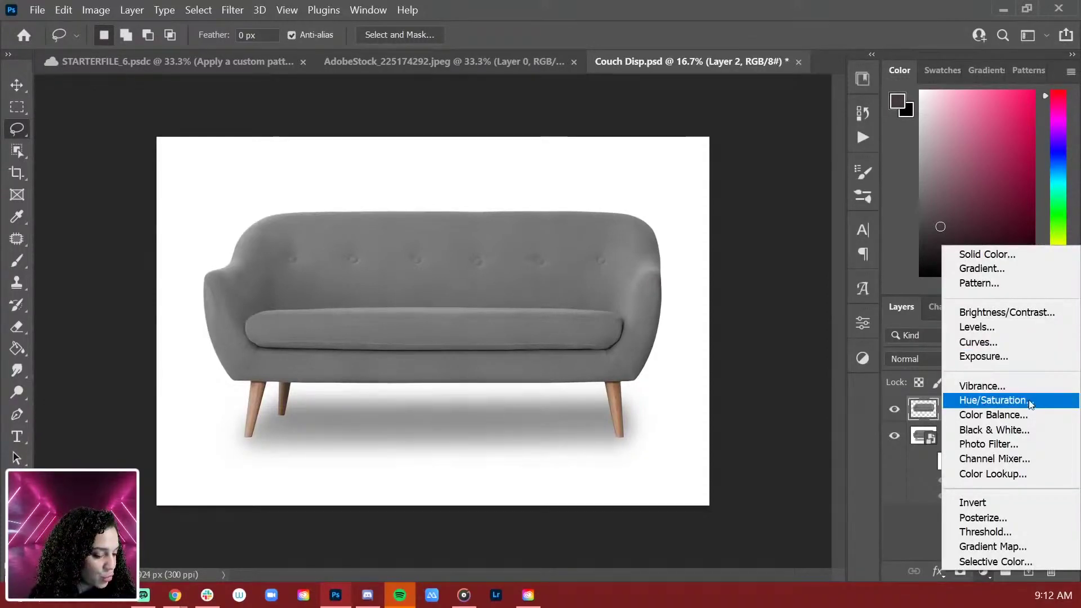
left_click(1024, 444)
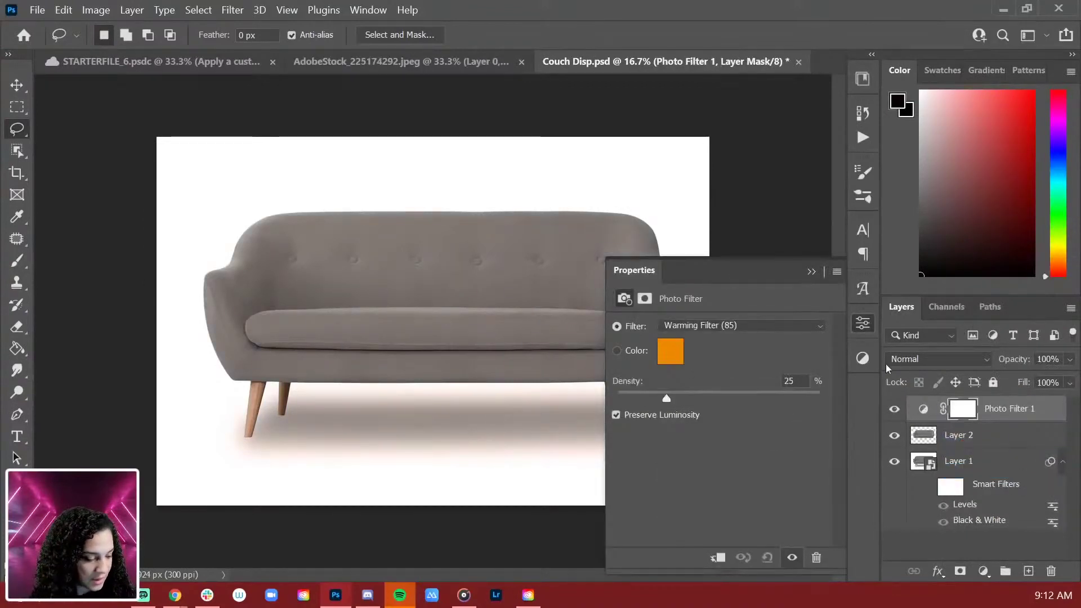
Set the Photo Filter to Cyan with a density of 95%, after trying Yellow
left_click(723, 330)
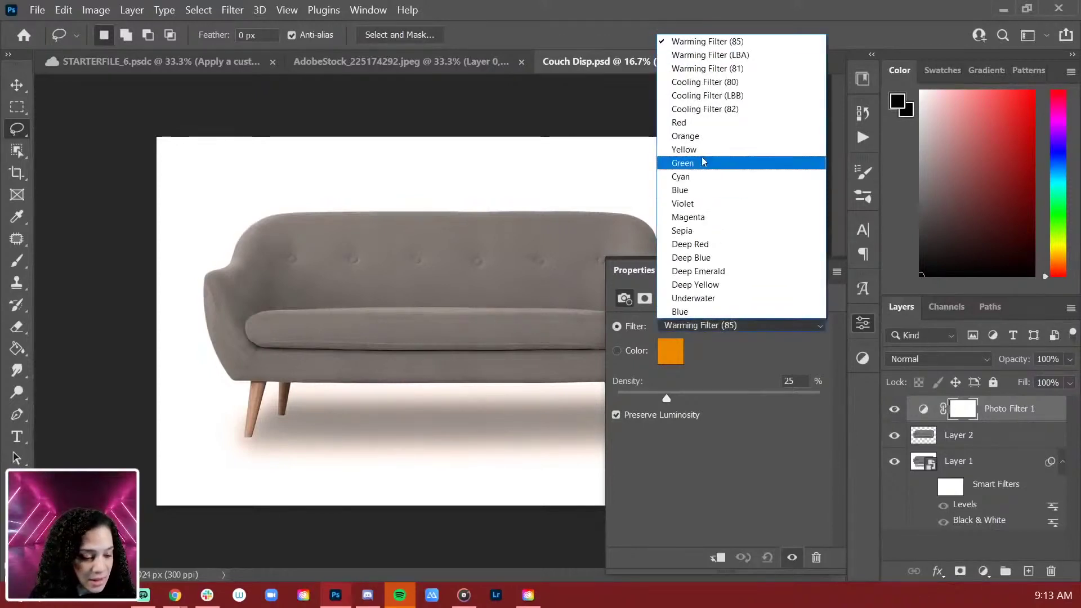
left_click(703, 150)
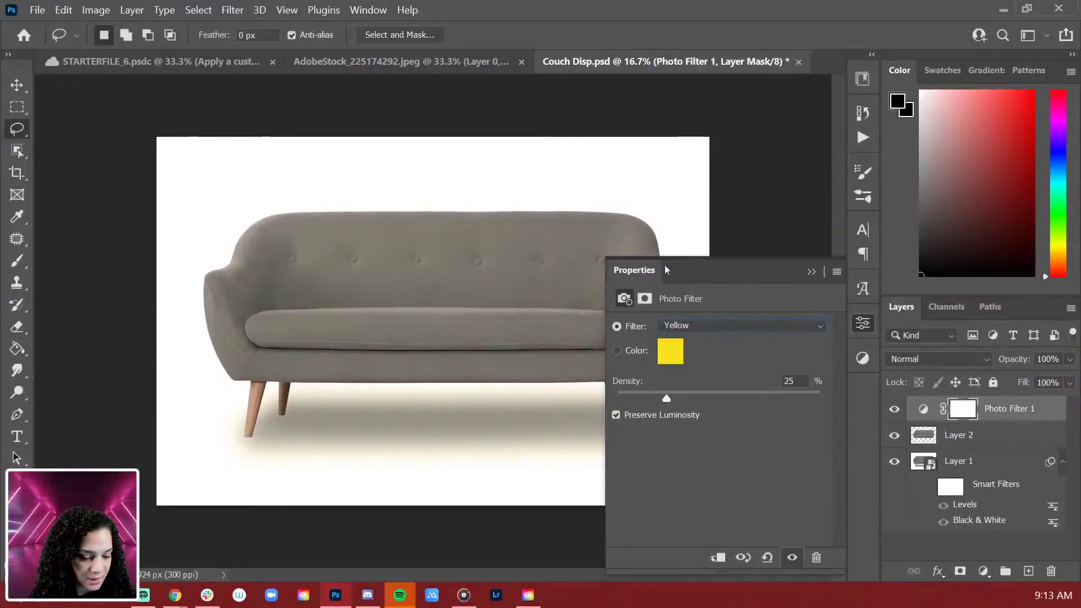
left_click(749, 325)
left_click(726, 190)
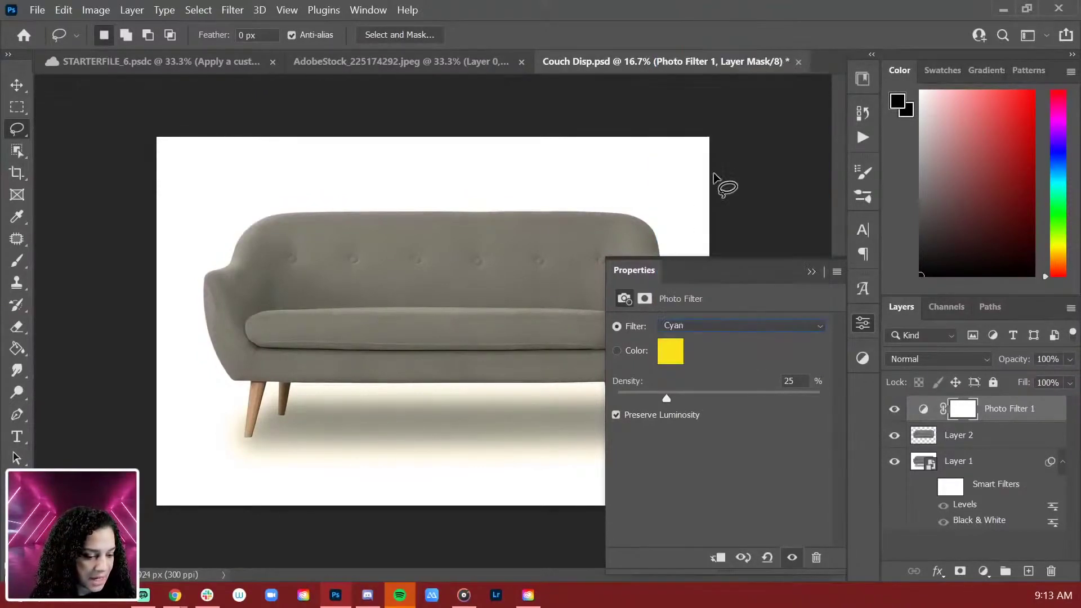
left_click_drag(666, 397, 782, 401)
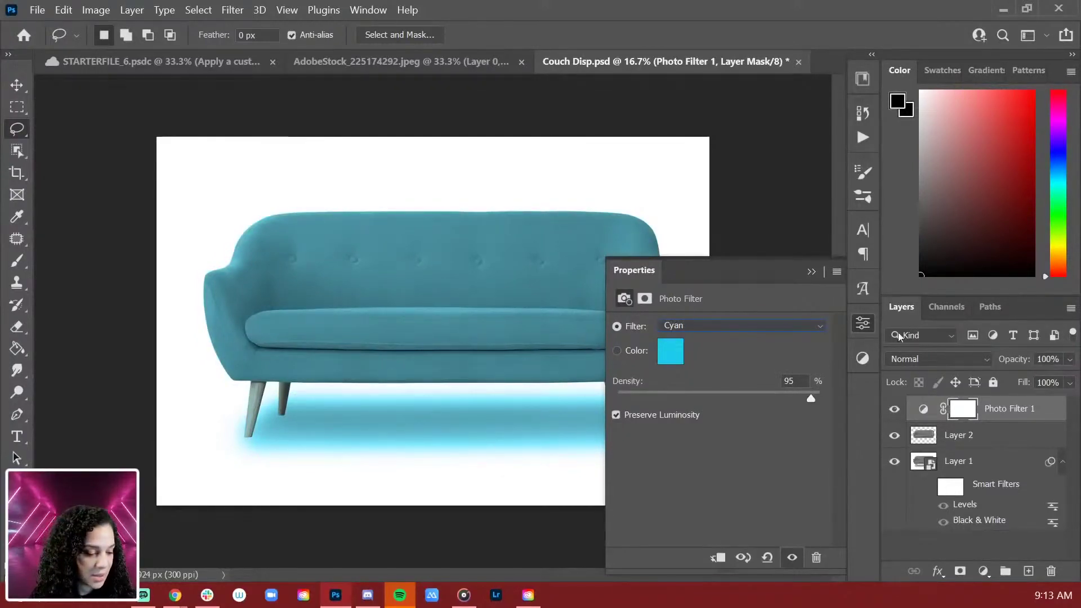
left_click(862, 323)
Clip the Photo Filter adjustment to the upholstery layer and release the clipping mask again
right_click(1055, 413)
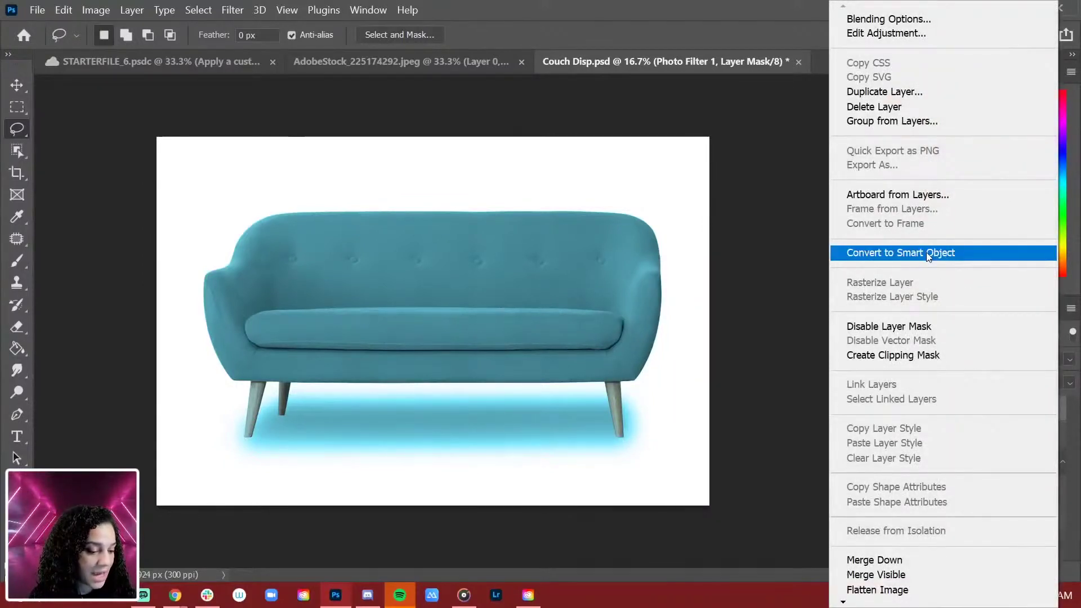
left_click(932, 356)
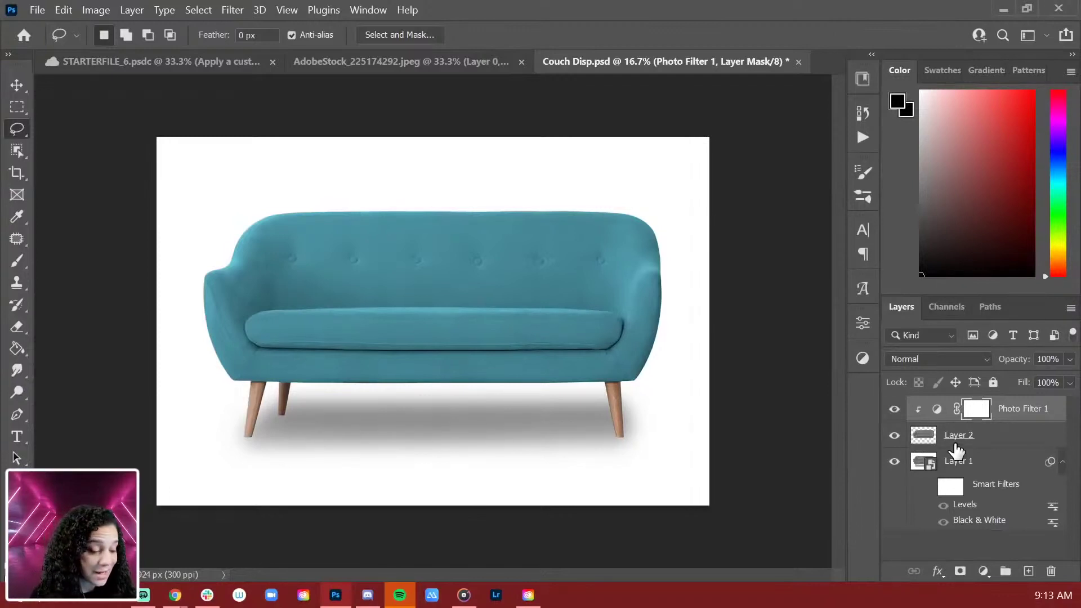
key("ctrl+alt+g")
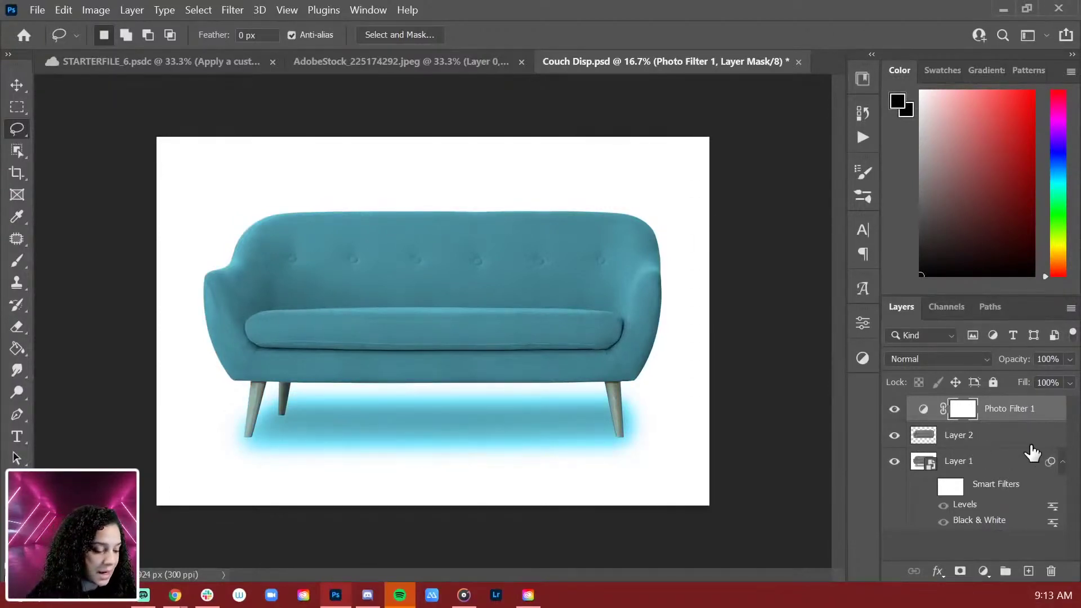
Load the outline of the copied upholstery on Layer 2 as a selection
left_click(1012, 437)
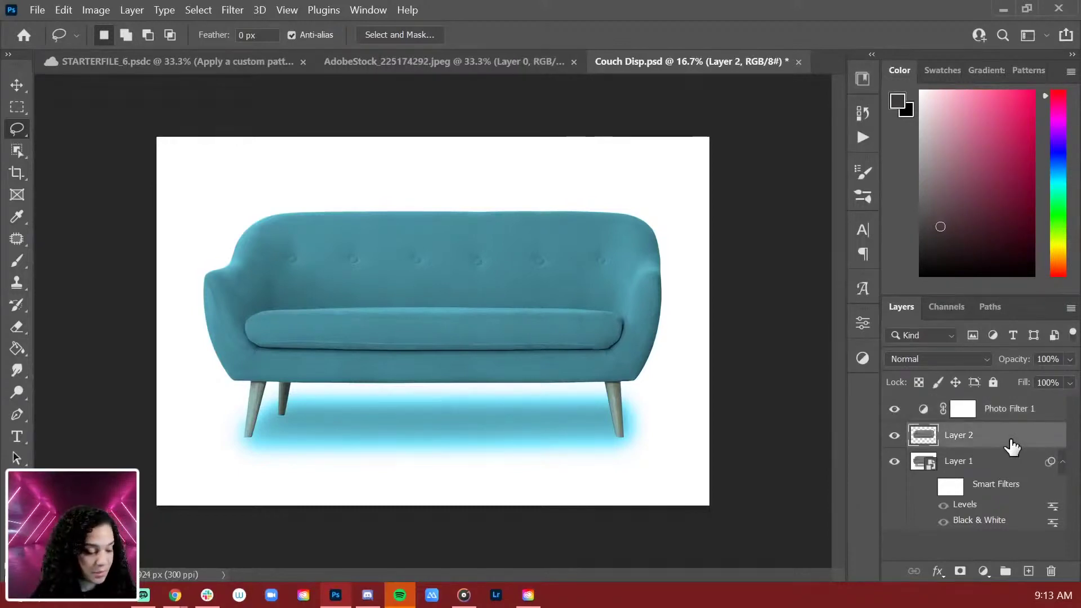
key("Delete")
key("ctrl+j")
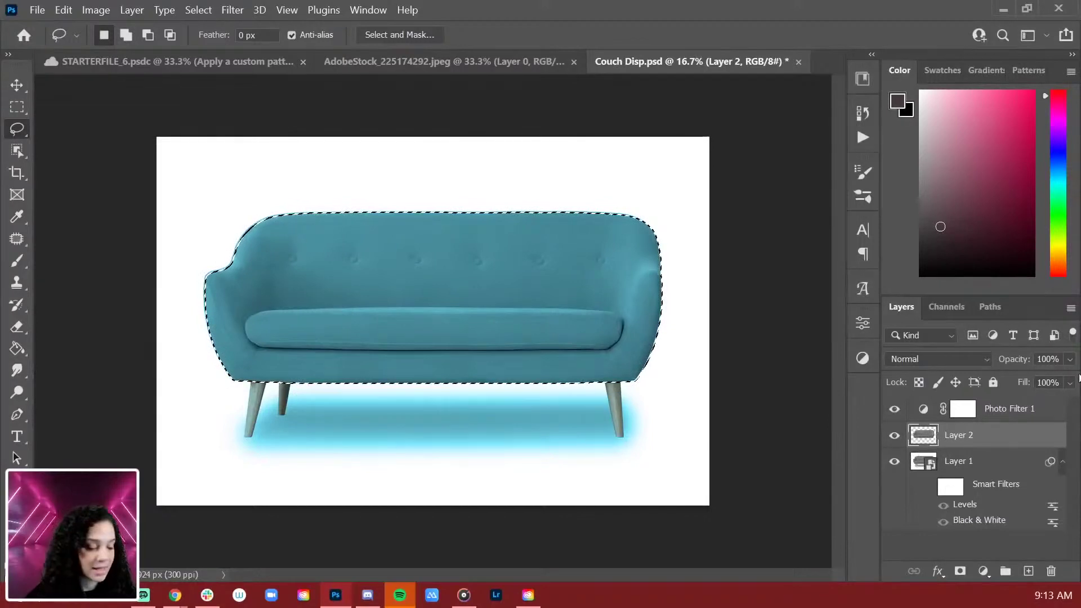
Add a second mask to the Photo Filter 1 adjustment layer
left_click(1061, 415)
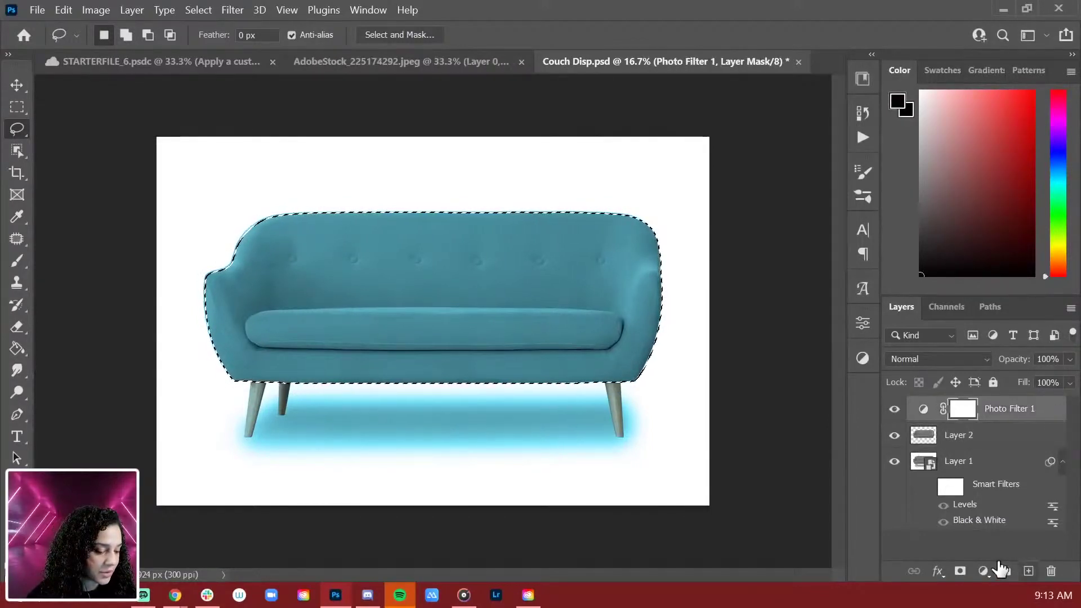
left_click(960, 573)
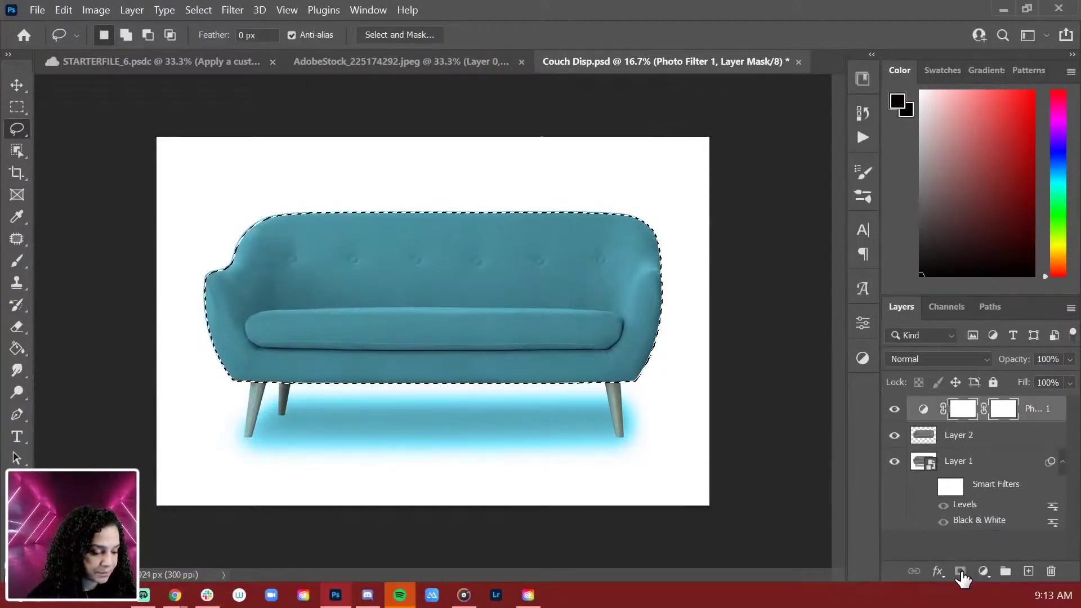
key("ctrl+z")
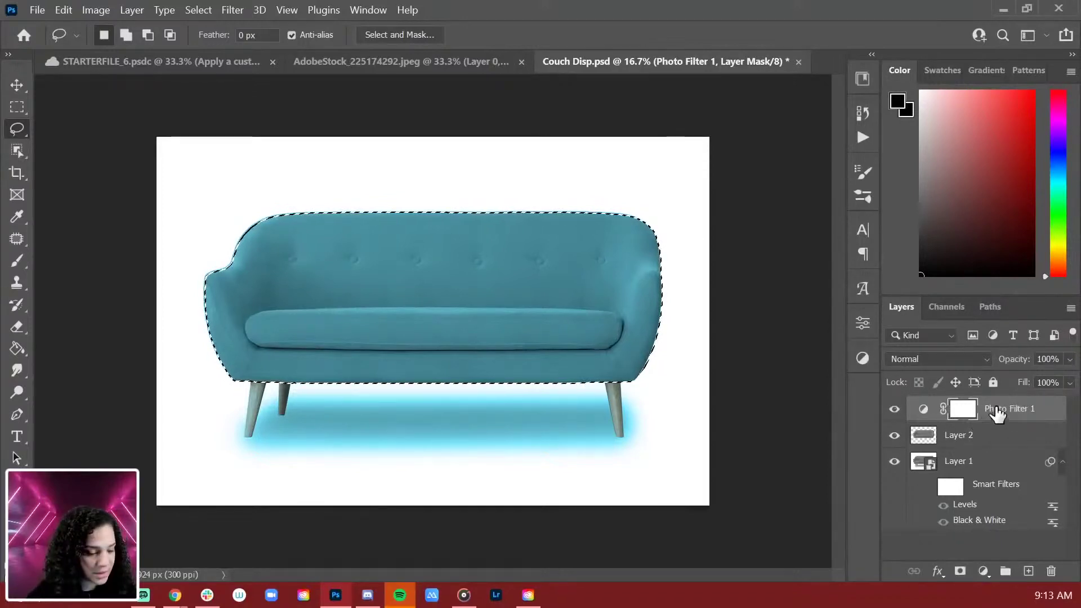
left_click(961, 572)
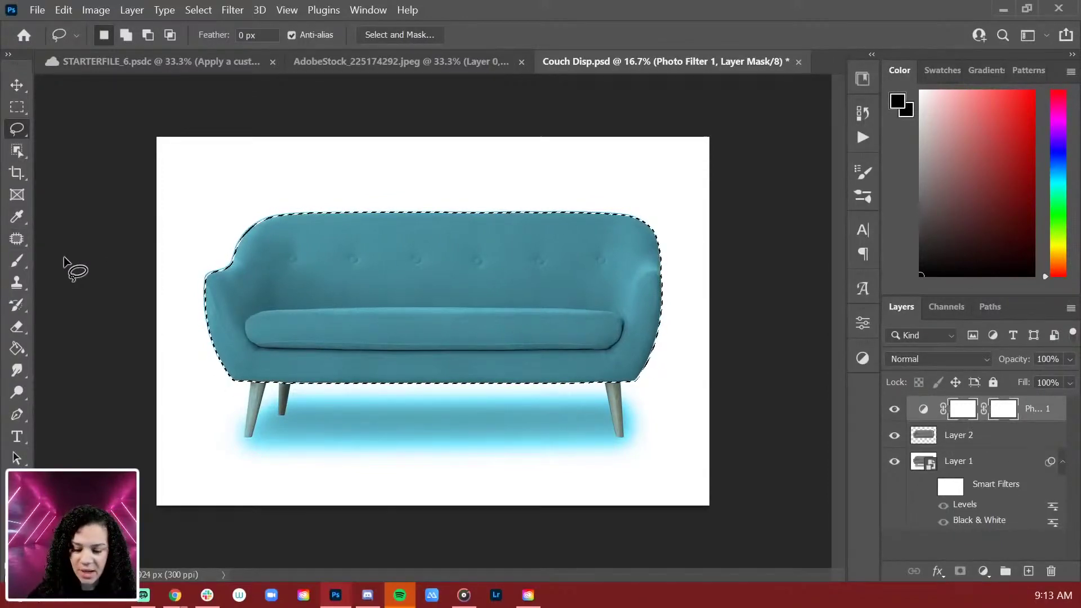
key("g")
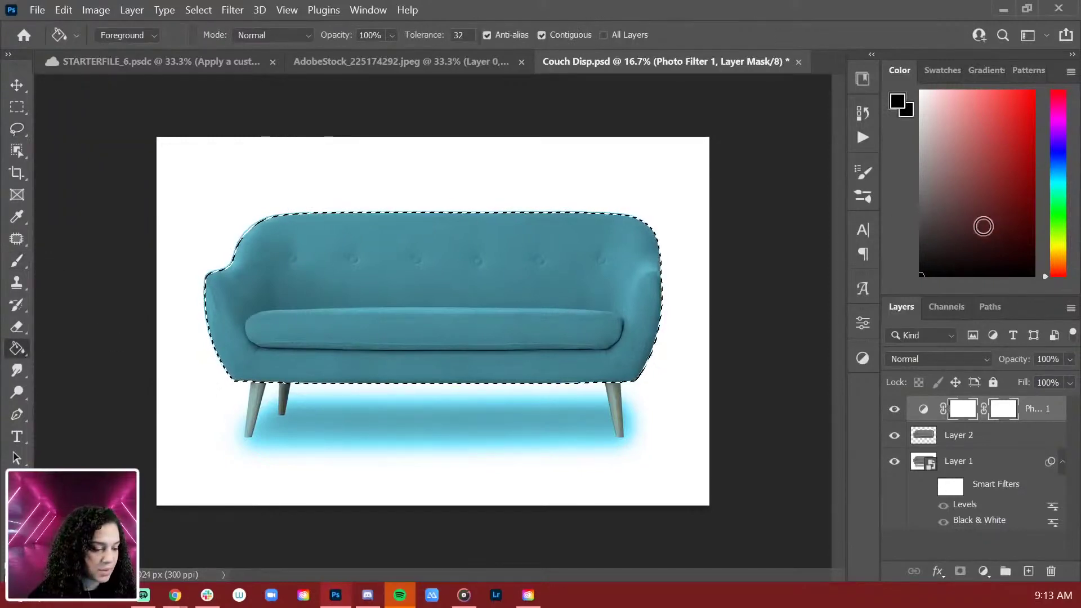
left_click(518, 278)
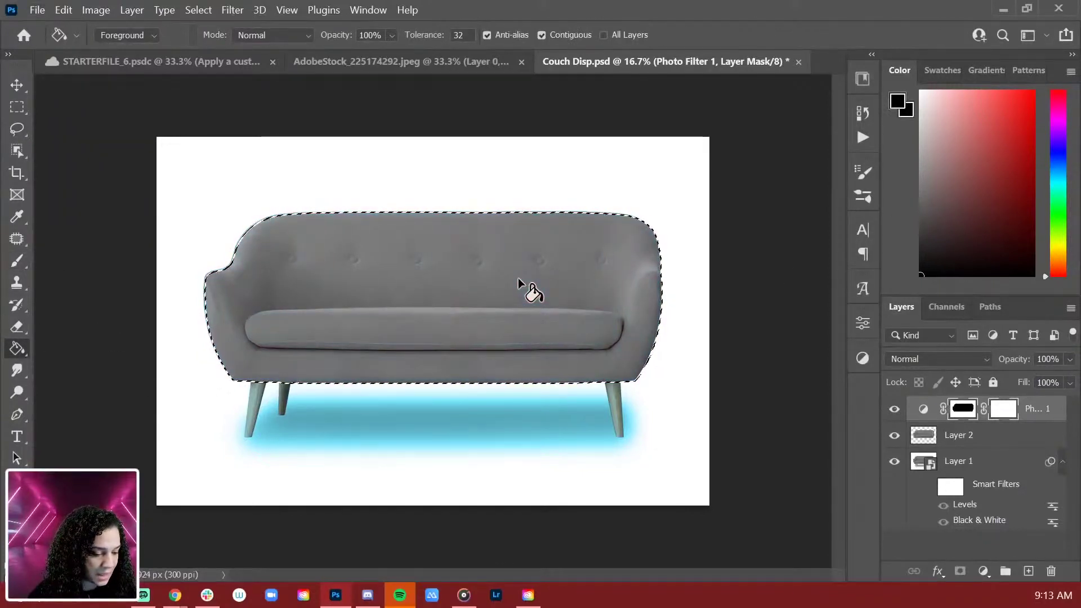
key("ctrl+z")
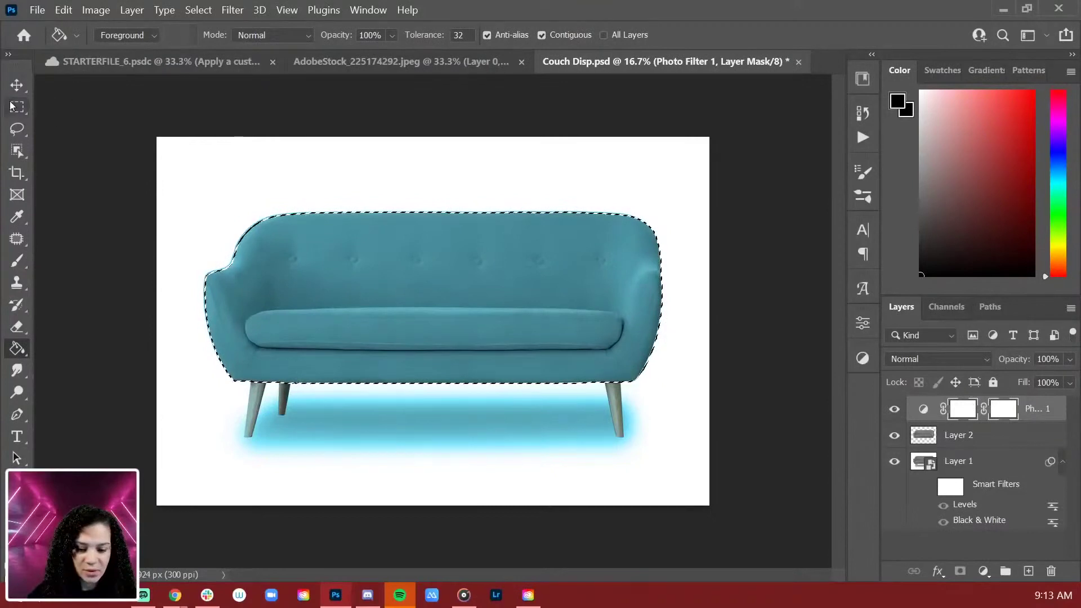
Invert the upholstery selection and fill the area around it with black on the Photo Filter's layer mask
left_click(12, 106)
right_click(419, 193)
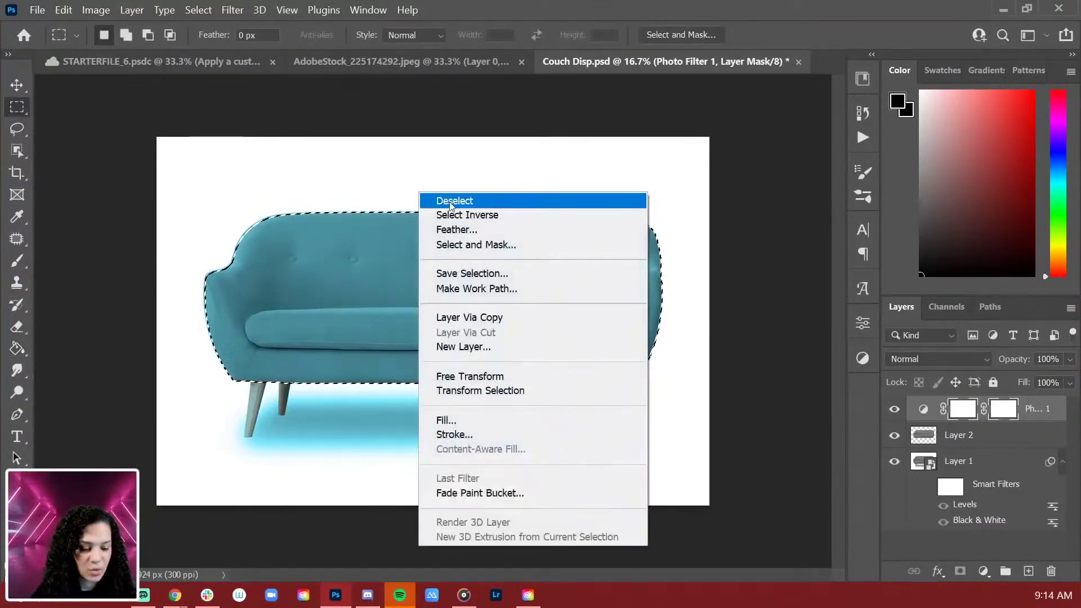
left_click(454, 215)
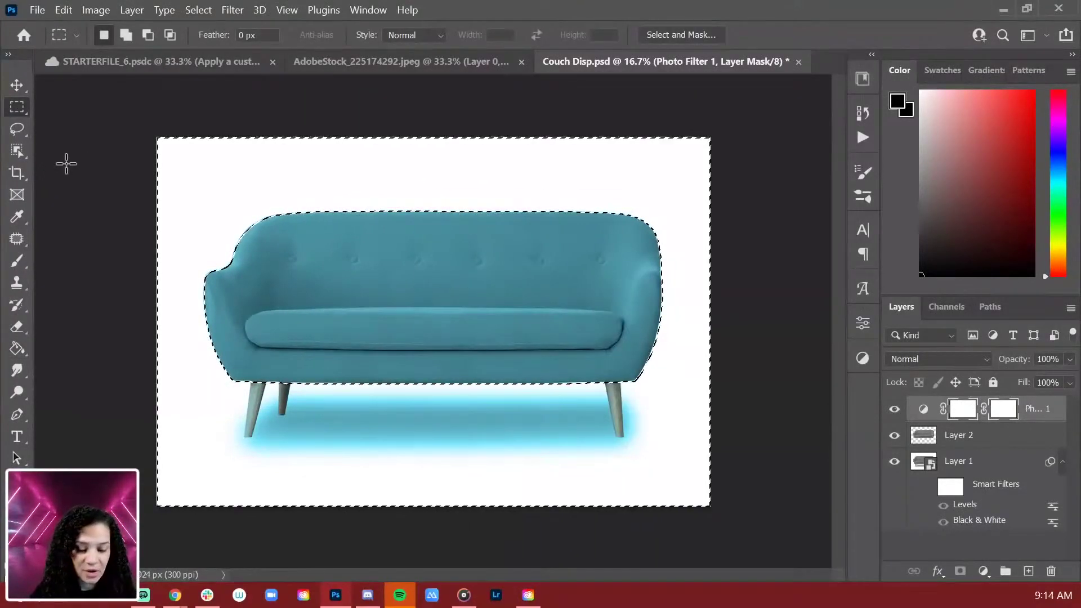
key("g")
left_click(194, 220)
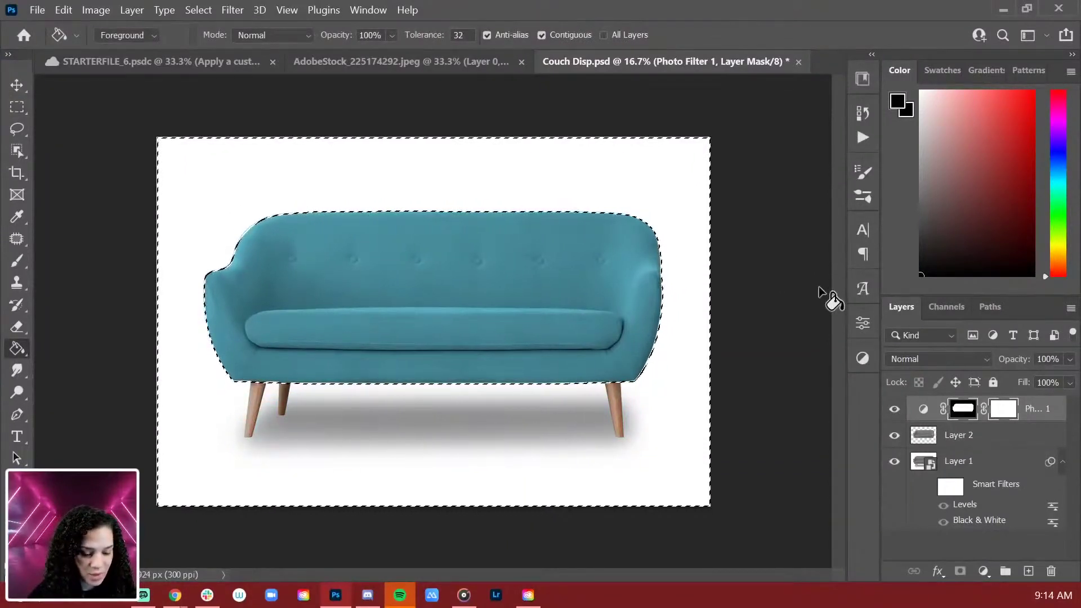
key("ctrl+z")
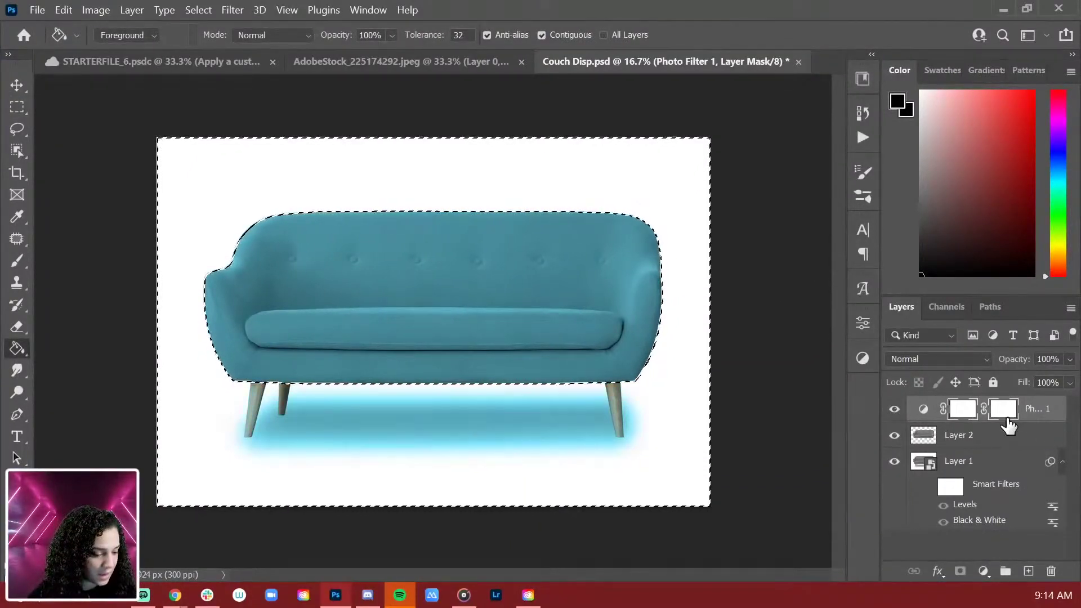
left_click(586, 203)
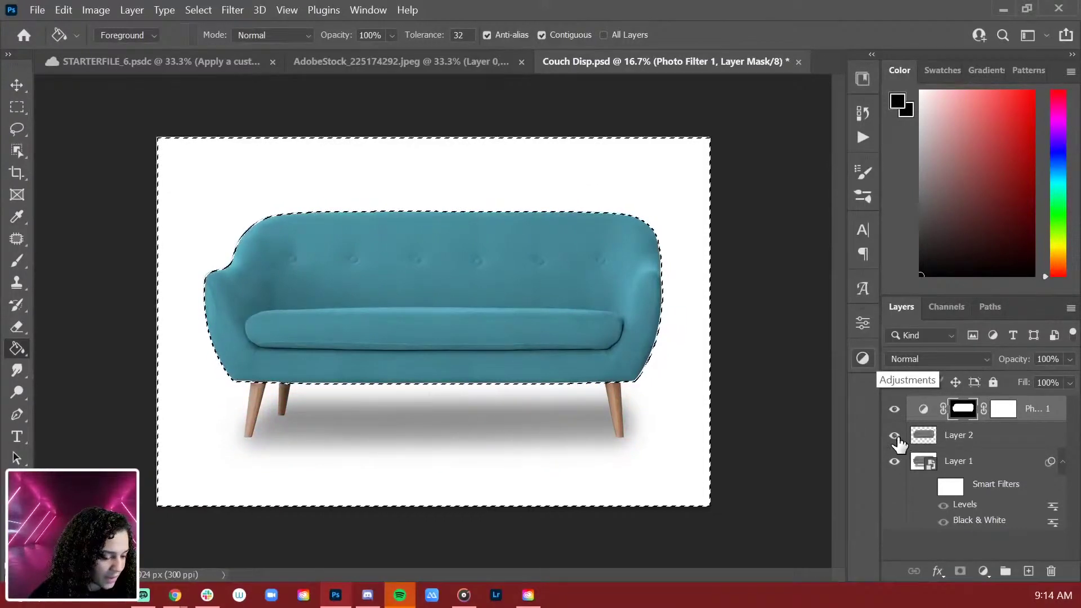
Clear the selection and delete the copied upholstery layer, Layer 2
left_click(1024, 443)
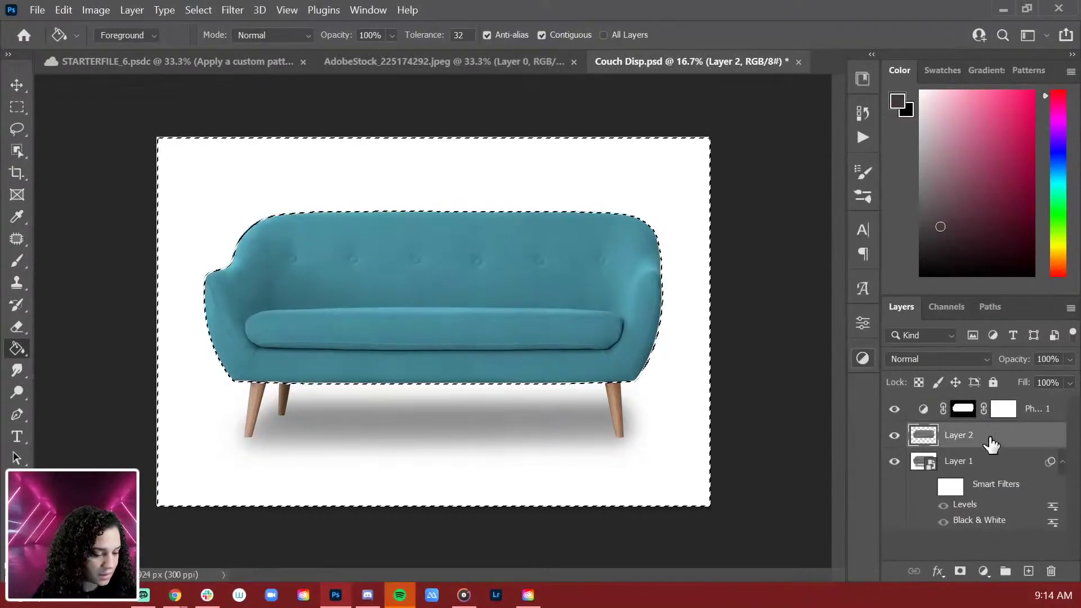
key("ctrl+d")
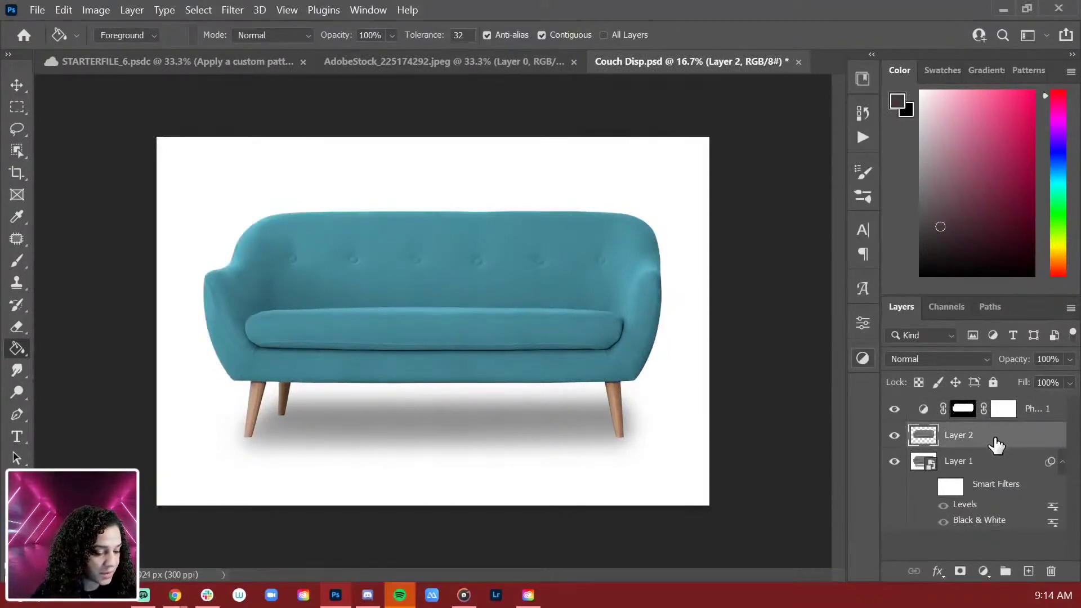
key("Delete")
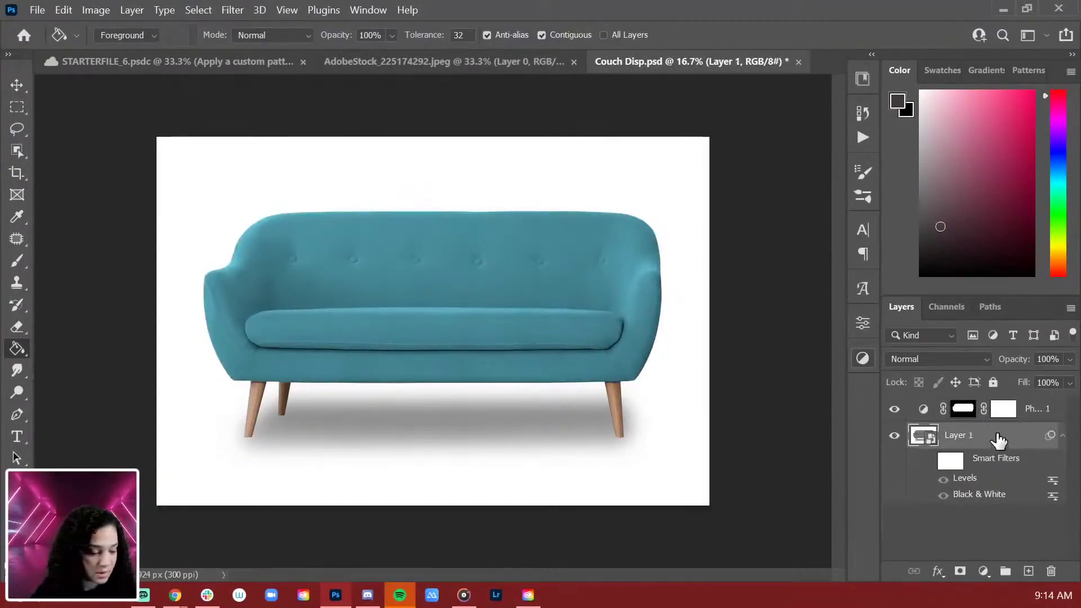
Compare the sofa with and without the Photo Filter by hiding and showing the adjustment layer
left_click(895, 409)
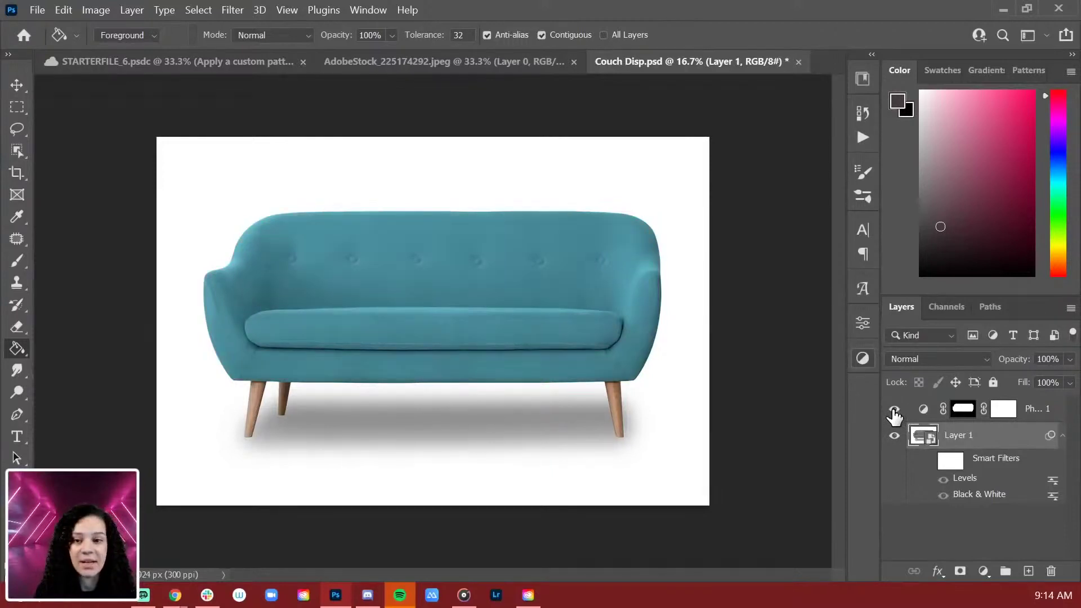
left_click(894, 410)
key("ctrl+plus")
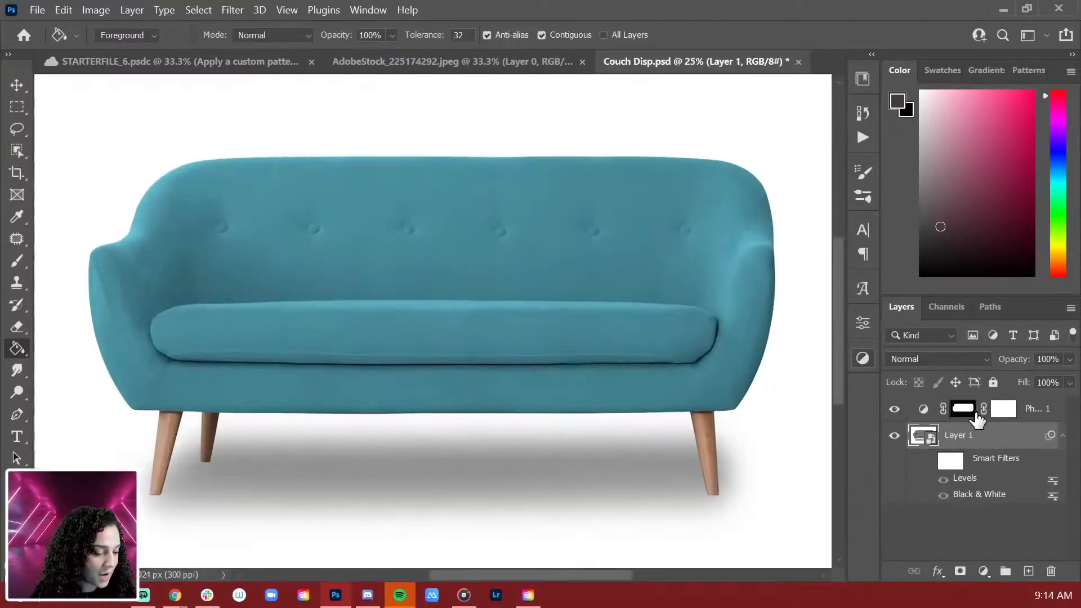
Change the Photo Filter's color to the pink f783a6 and close its settings
double_click(924, 410)
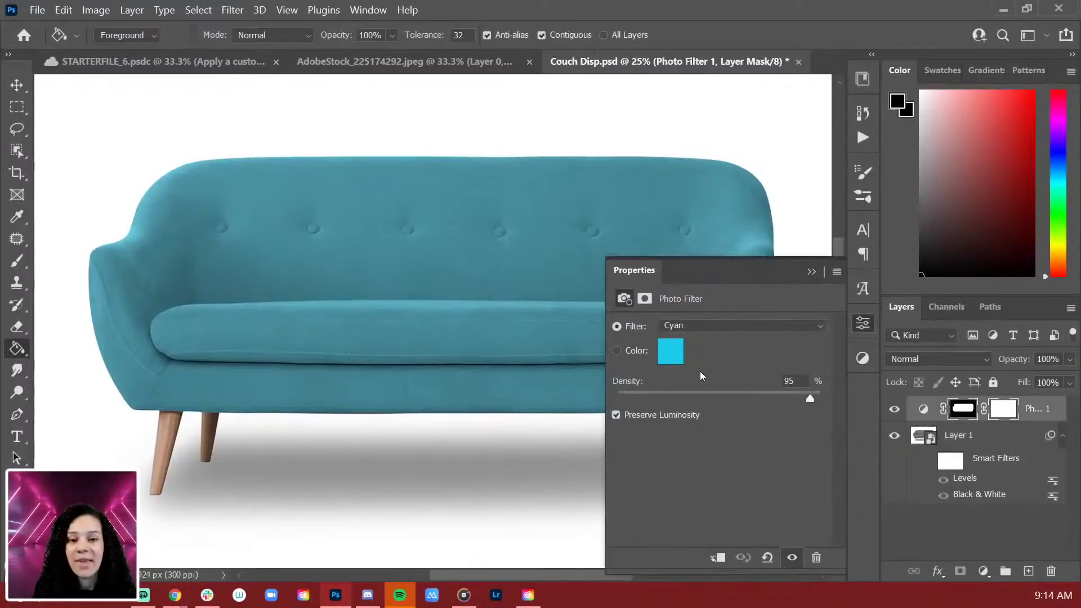
left_click(664, 352)
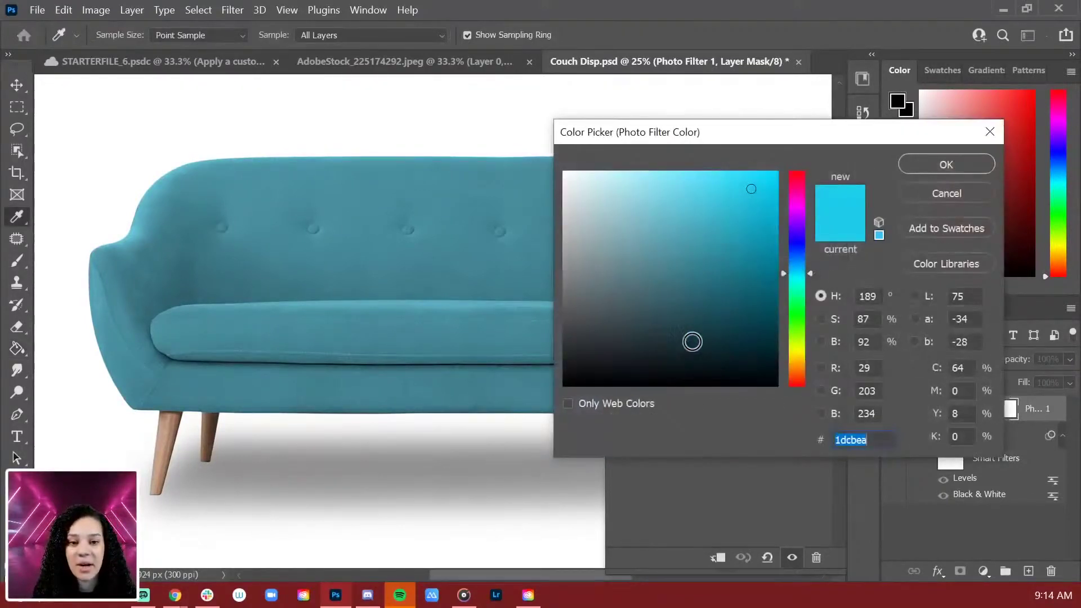
left_click(961, 196)
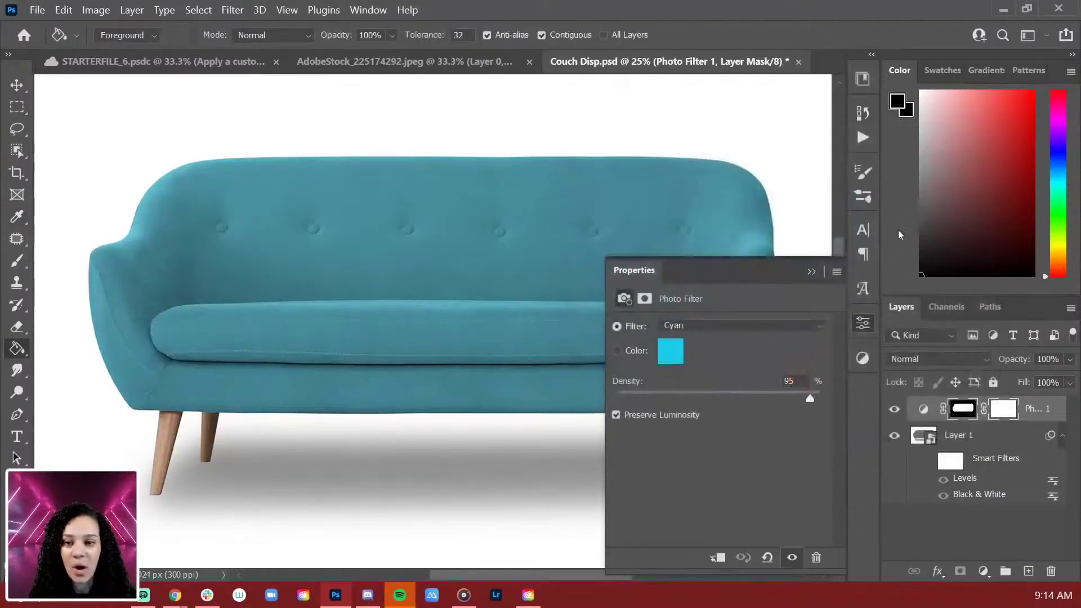
left_click(674, 353)
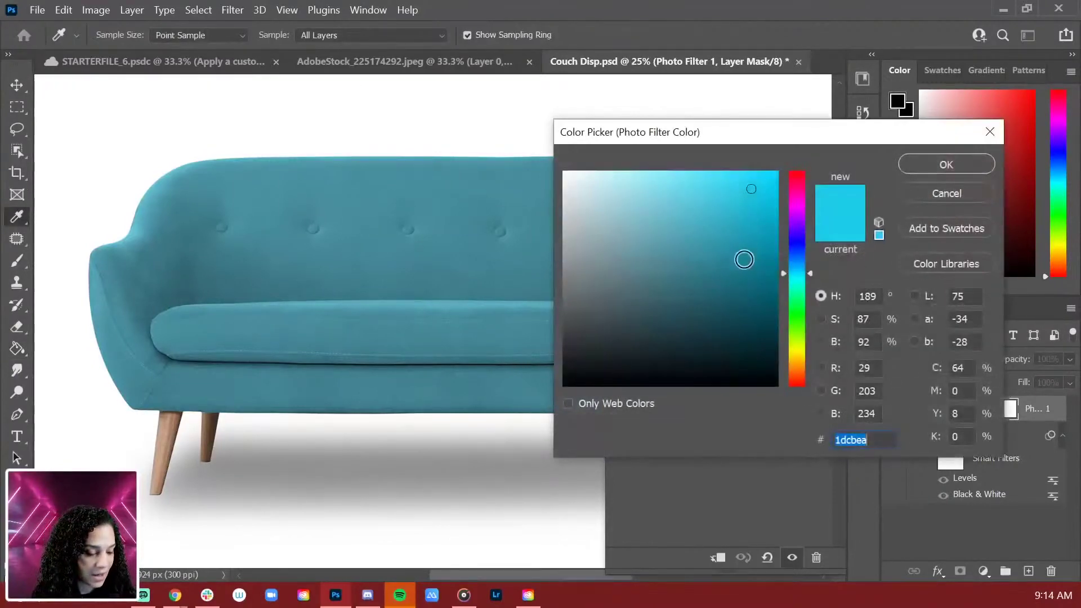
left_click(800, 184)
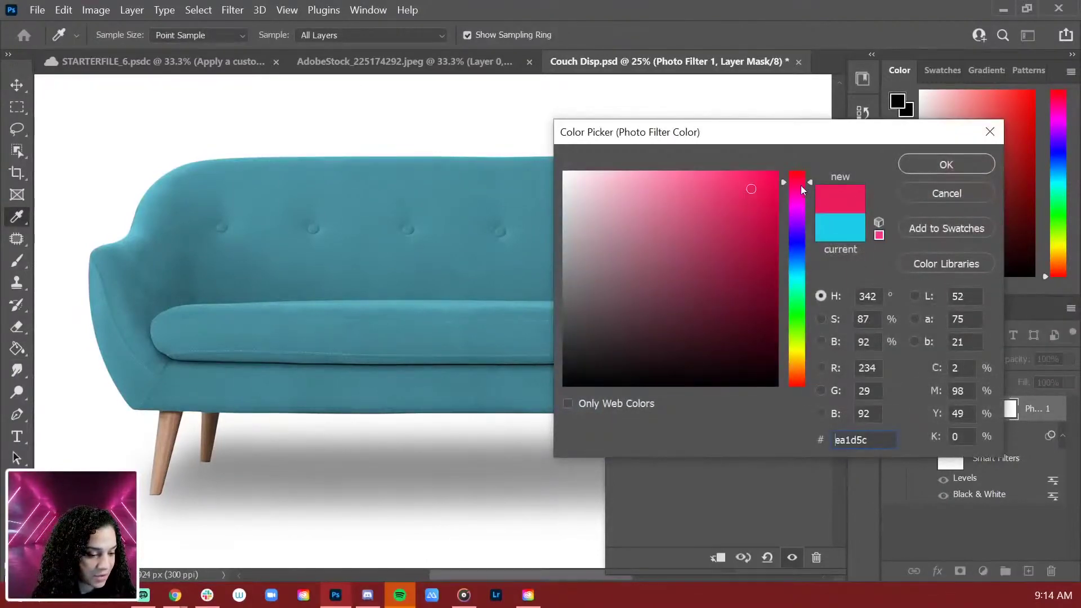
mouse_move(701, 189)
left_mouse_down()
mouse_move(644, 181)
mouse_move(635, 205)
mouse_move(640, 188)
mouse_move(664, 177)
left_mouse_up()
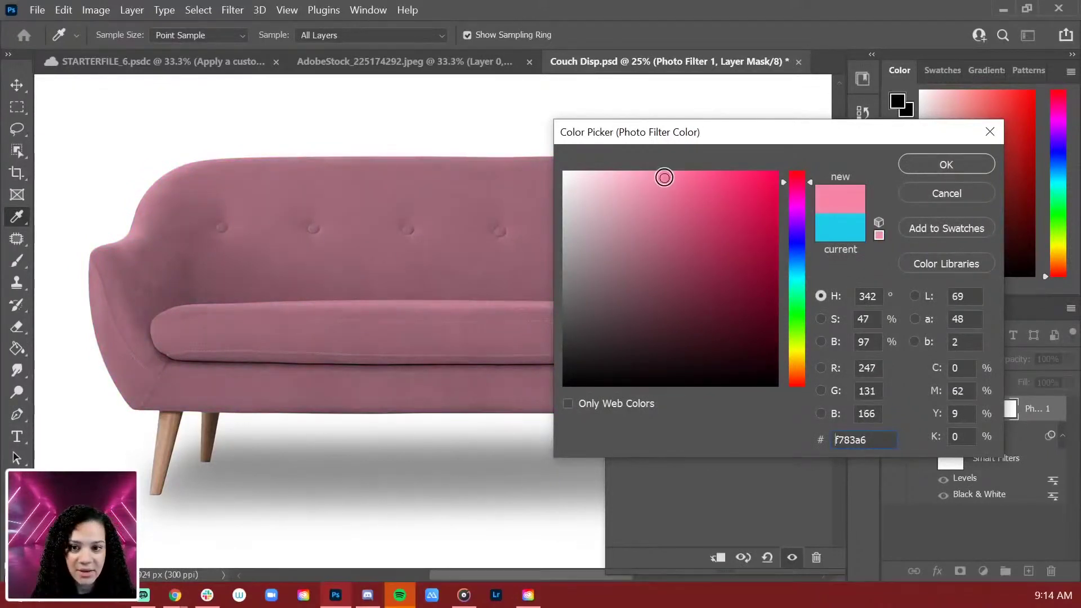
left_click(948, 170)
left_click(863, 330)
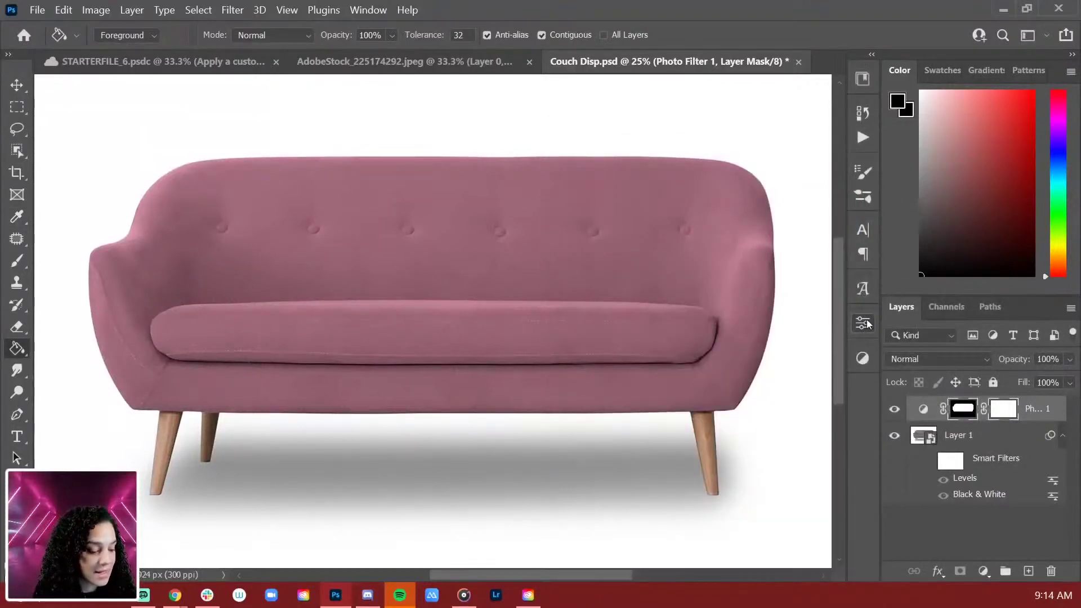
key("ctrl+minus")
key("ctrl+minus")
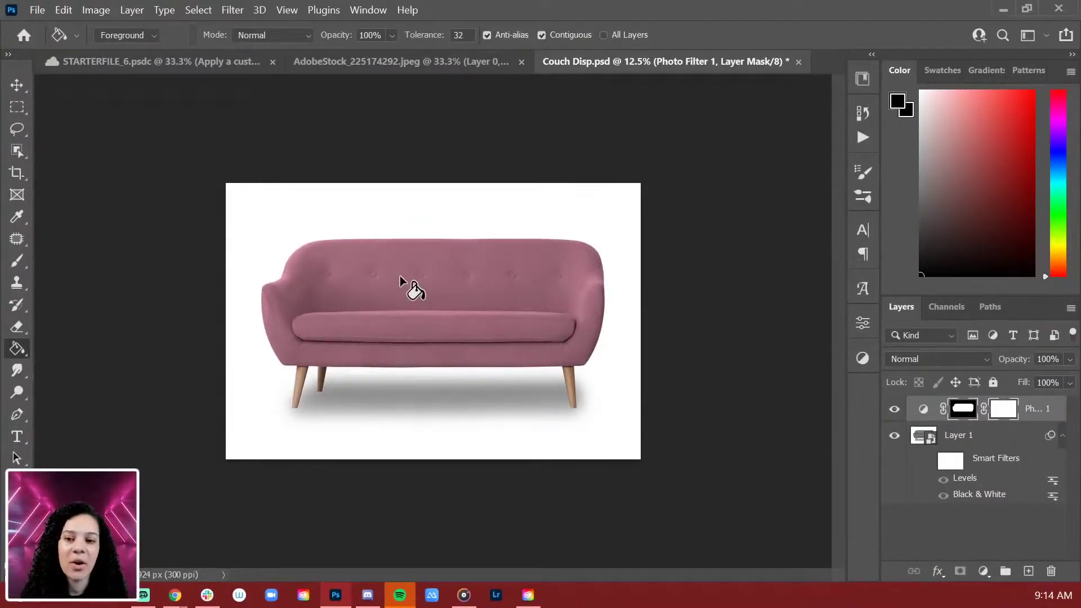
key("ctrl+plus")
key("ctrl+plus")
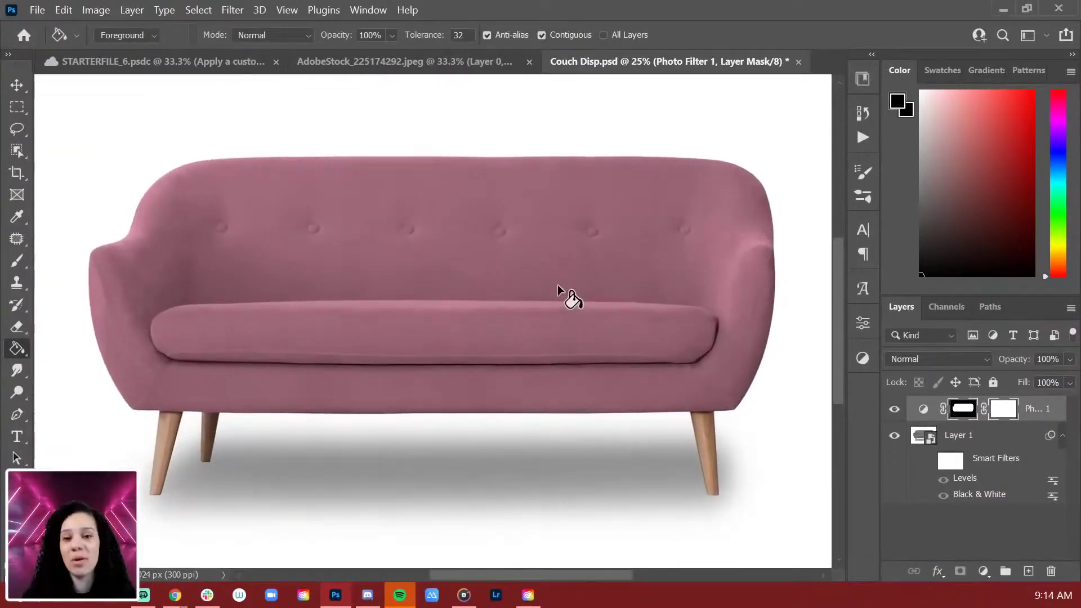
key("ctrl+minus")
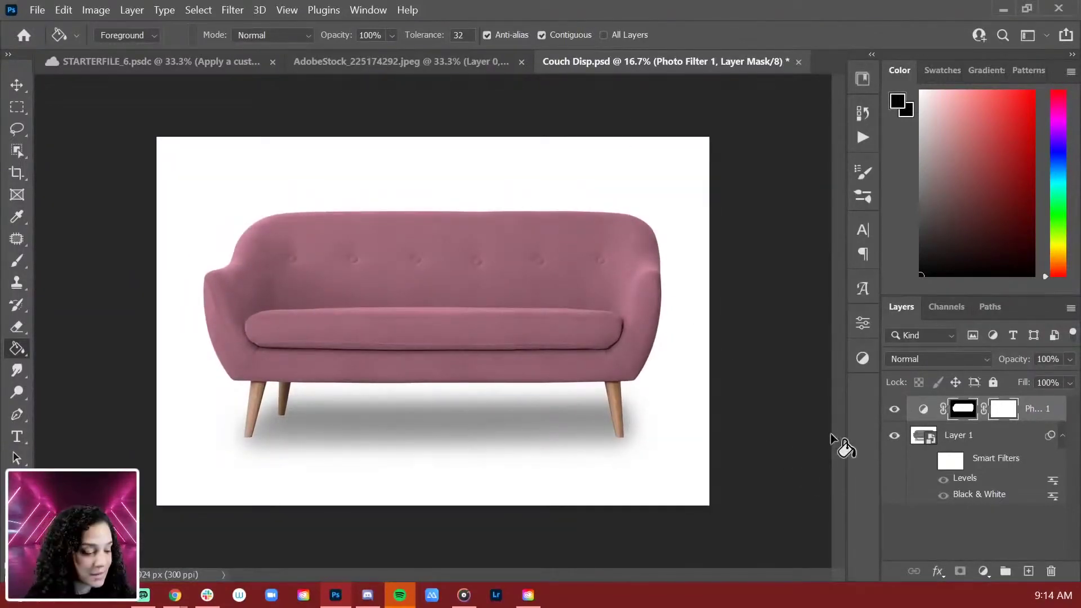
key("ctrl+plus")
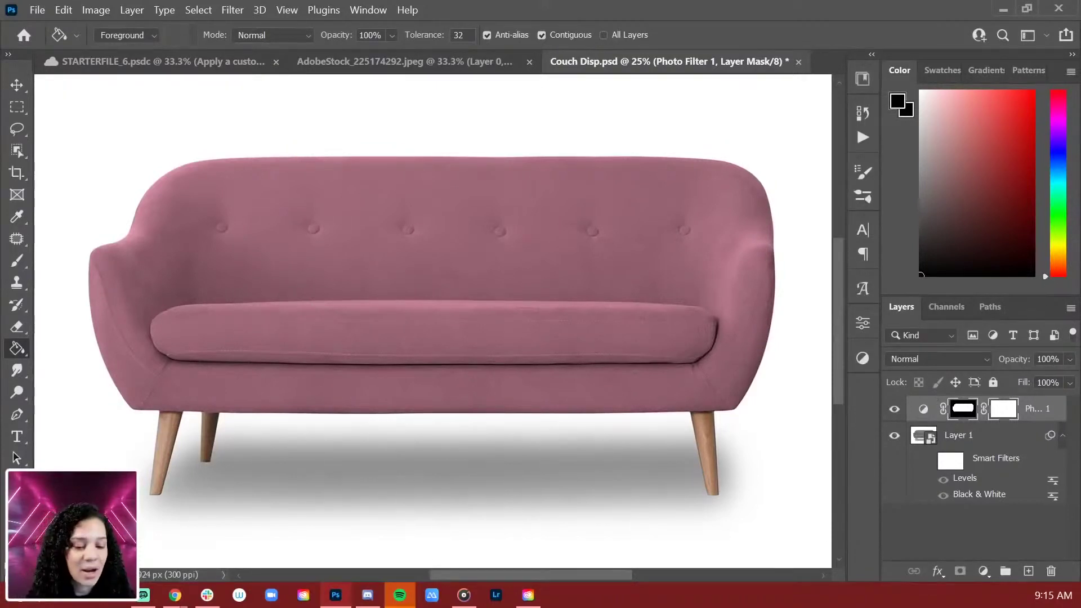
Switch to the STARTERFILE_6.psdc document and expand the Pattern Tiles group to show its pattern layers
left_click(226, 61)
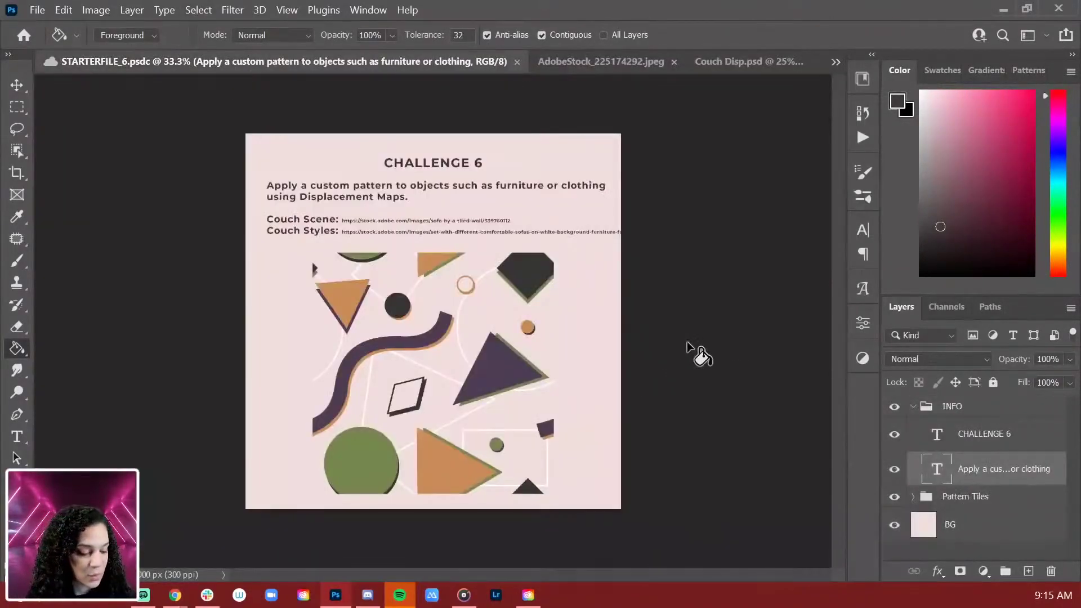
key("ctrl+plus")
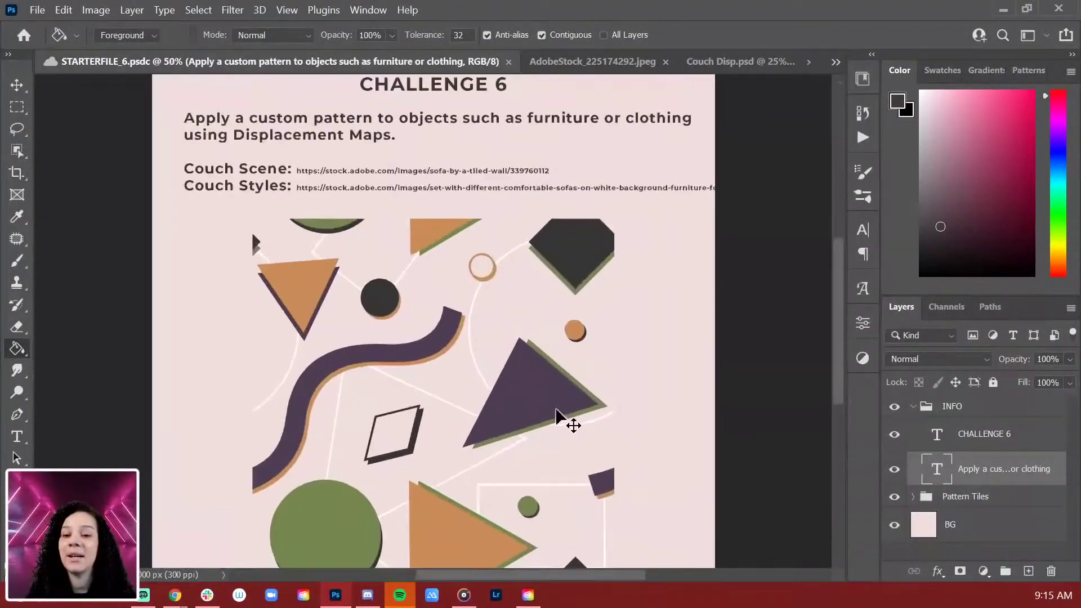
key("b")
scroll(529, 360, "down", 3)
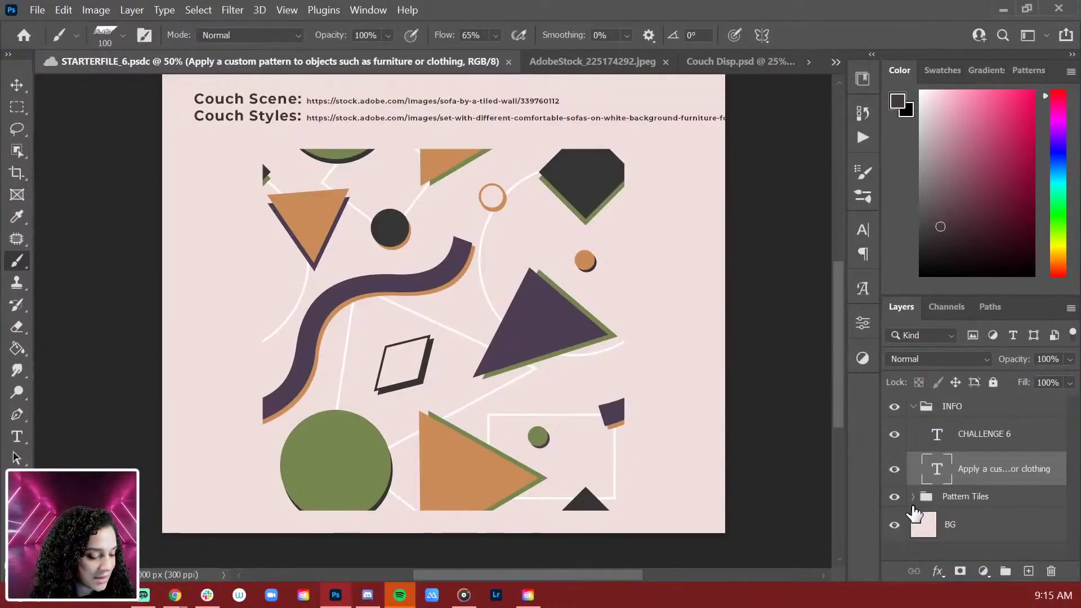
left_click(914, 497)
scroll(991, 523, "down", 1)
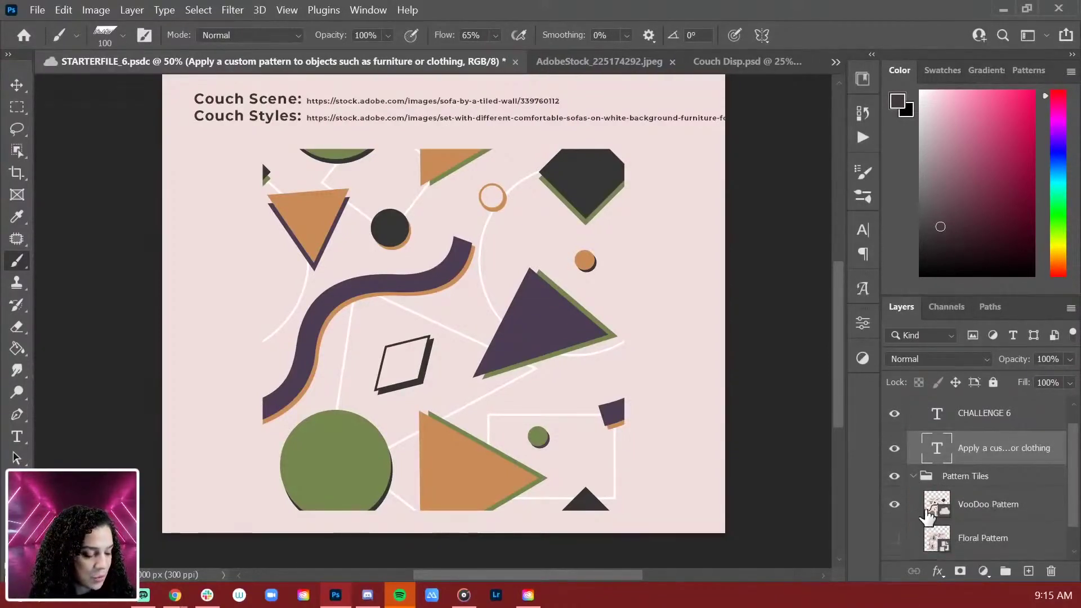
Preview the Floral Pattern tile with the VooDoo Pattern hidden, and return to showing only the VooDoo Pattern
left_click(894, 505)
left_click(895, 538)
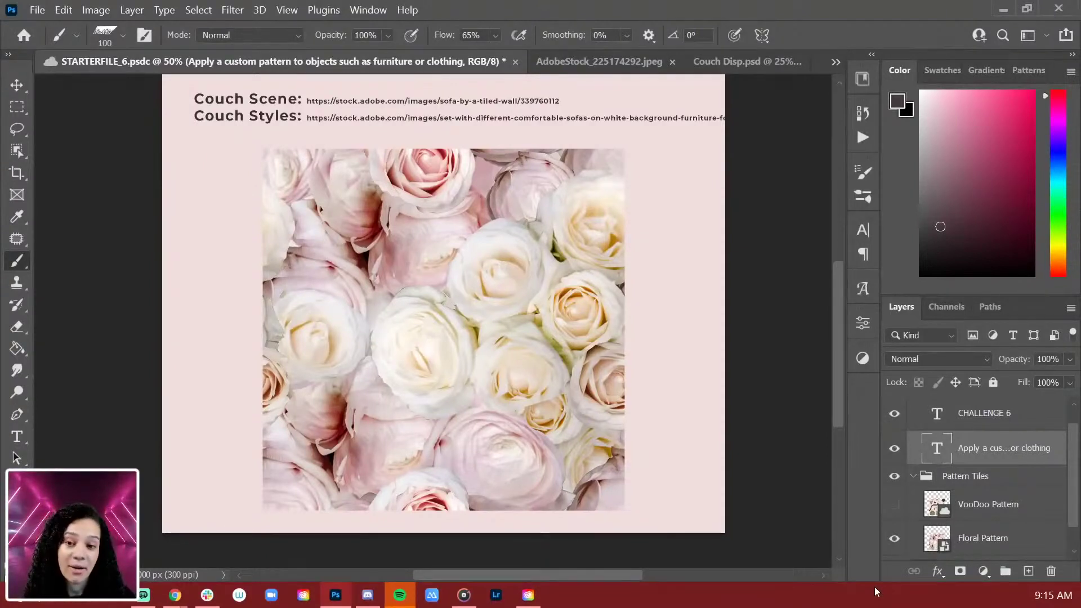
left_click(894, 538)
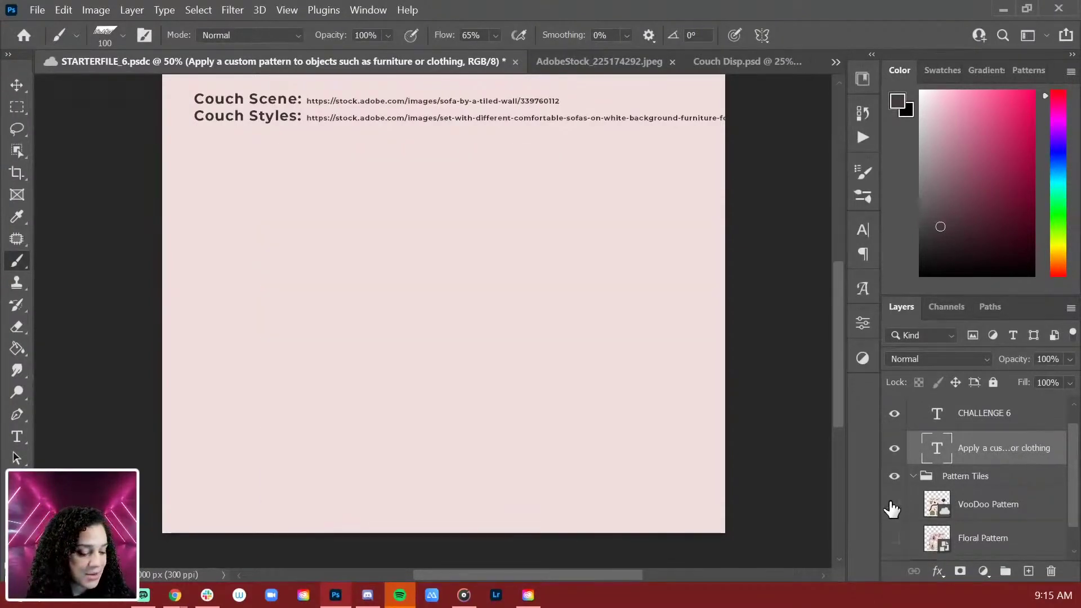
left_click(895, 505)
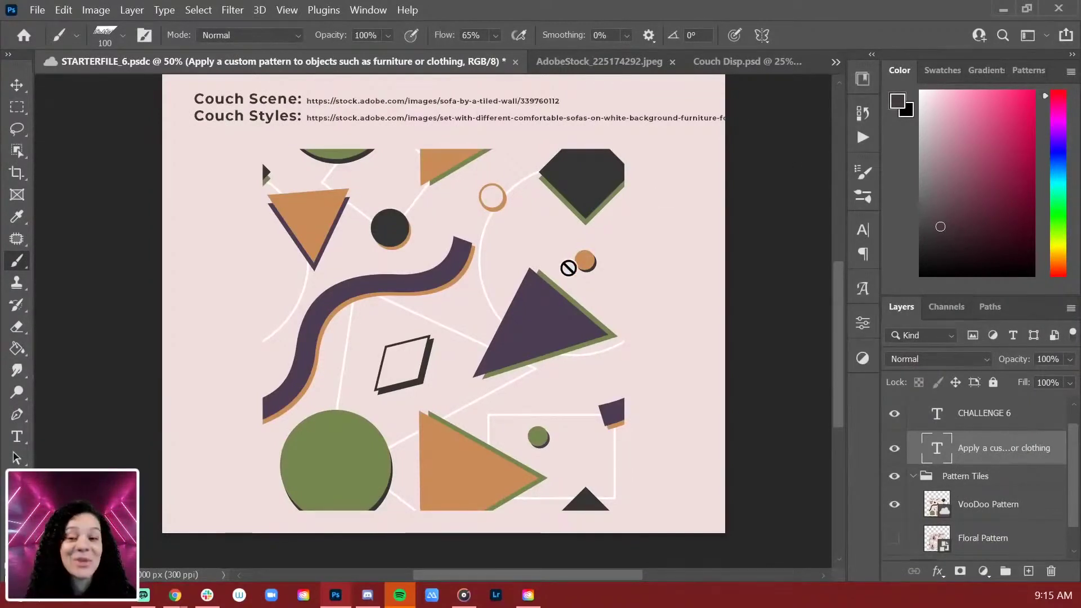
Copy the VooDoo Pattern layer from the starter file into Couch Disp.psd, placing it over the pink sofa
scroll(583, 265, "up", 2)
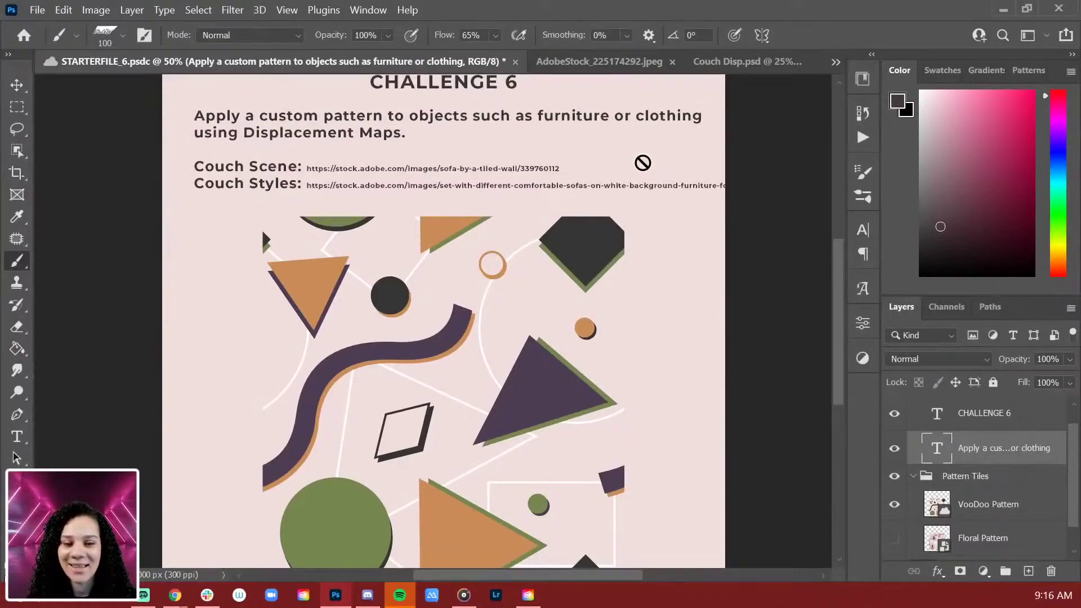
scroll(612, 469, "down", 1)
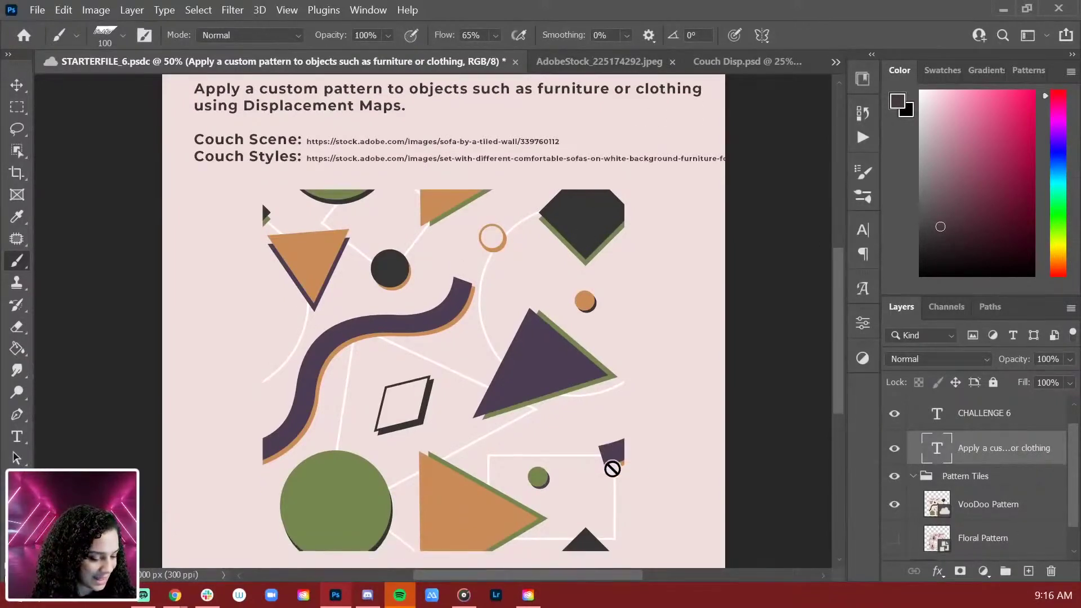
left_click_drag(1033, 513, 543, 276)
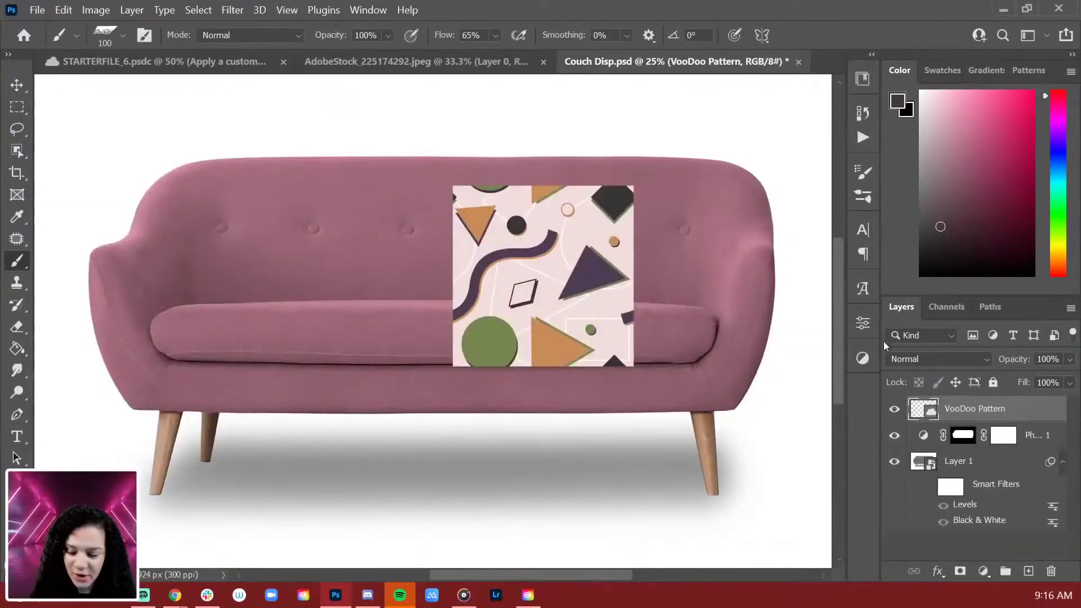
key("ctrl+minus")
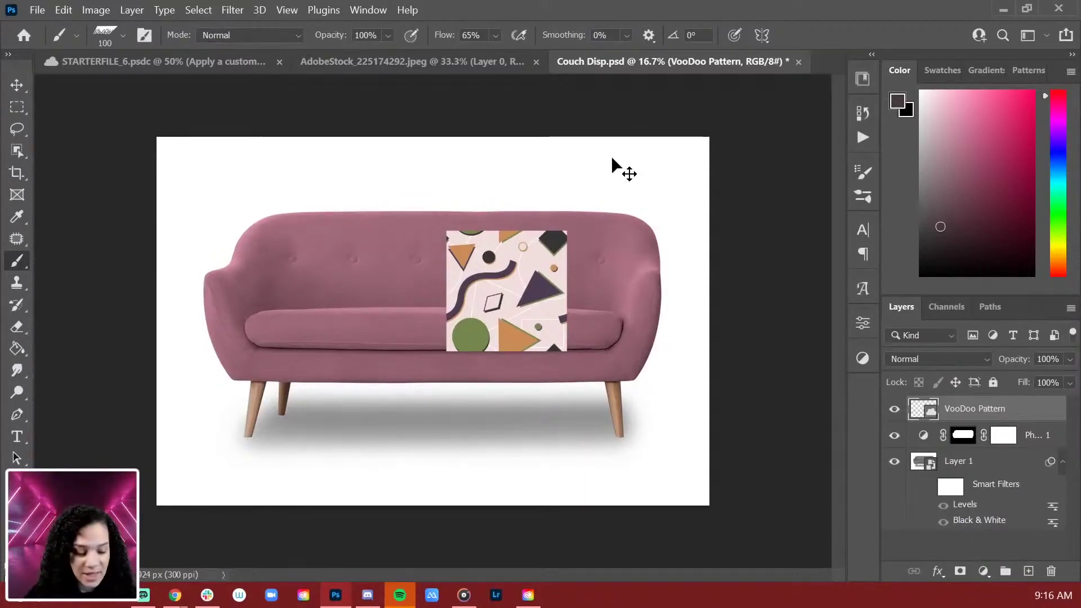
Save the sofa composition as Couch.psd with Maximize Compatibility on, and close the grayscale Couch Disp.psd document
key("ctrl+t")
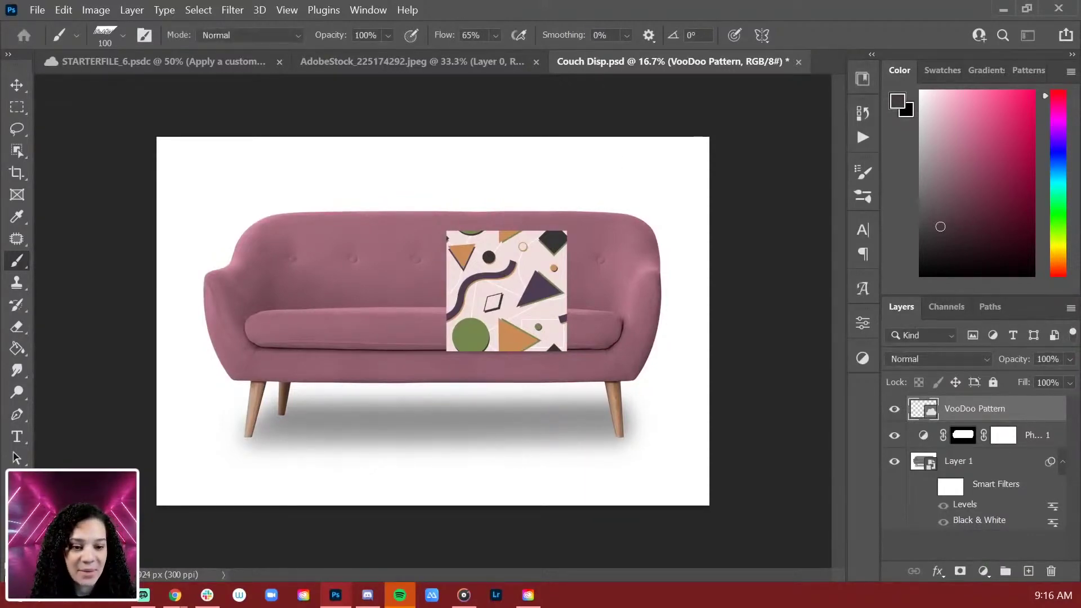
key("ctrl+shift+s")
key("Escape")
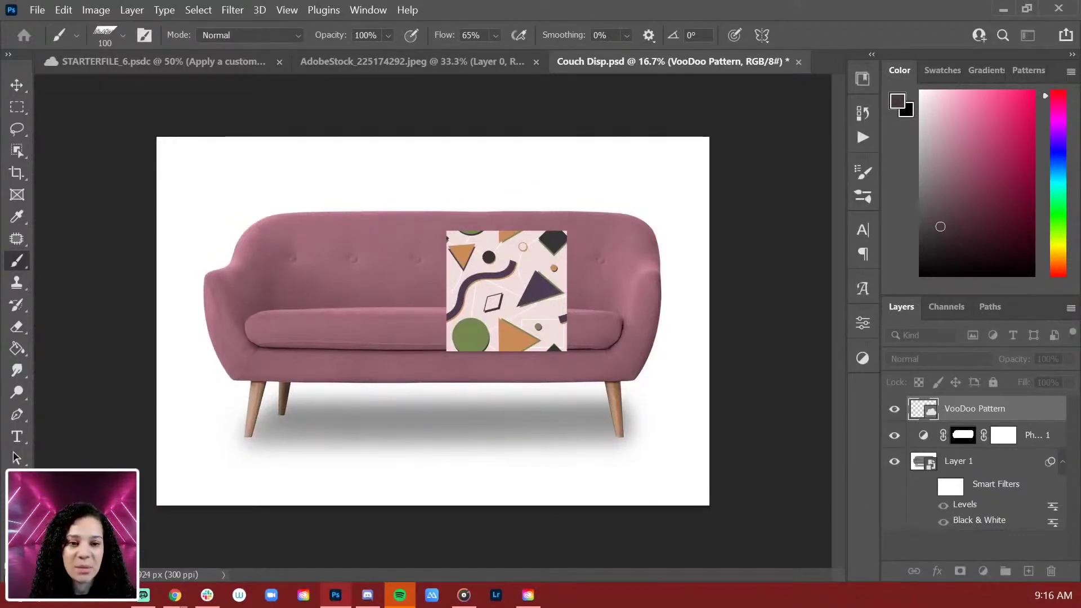
key("ctrl+s")
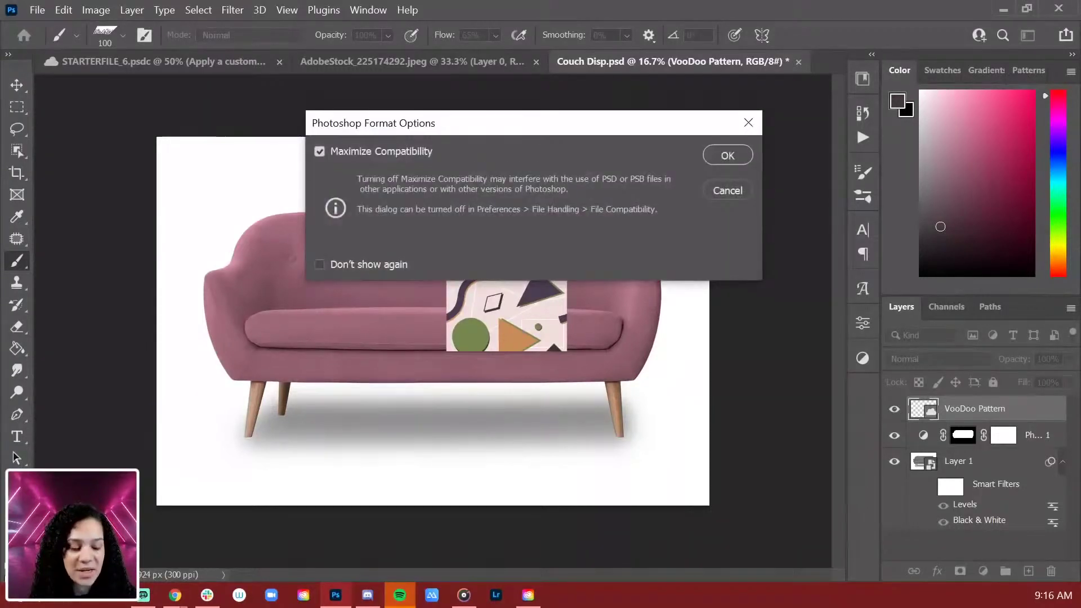
left_click(730, 160)
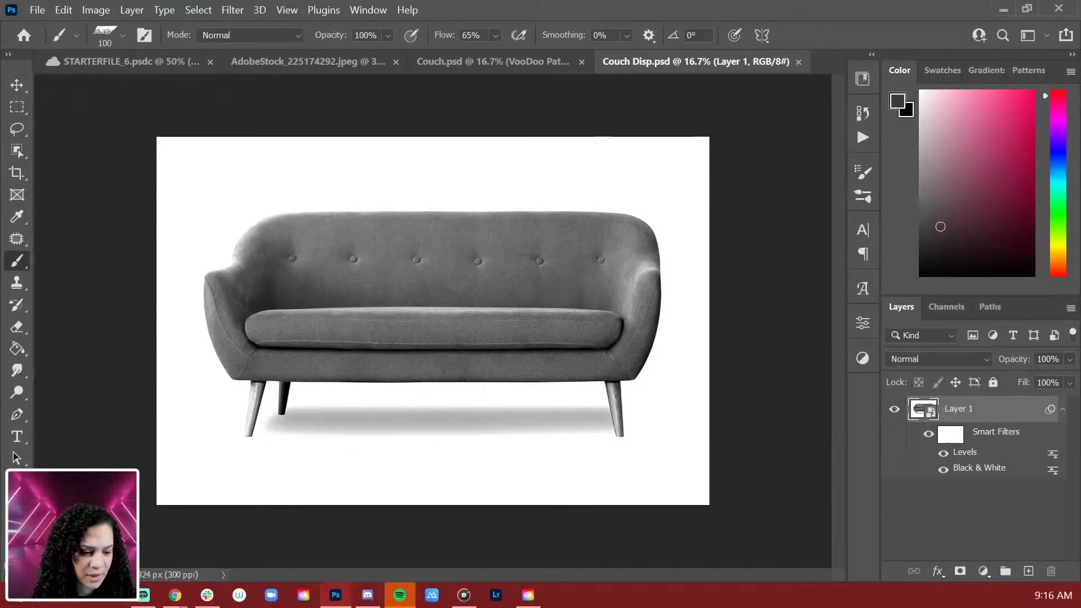
left_click(799, 63)
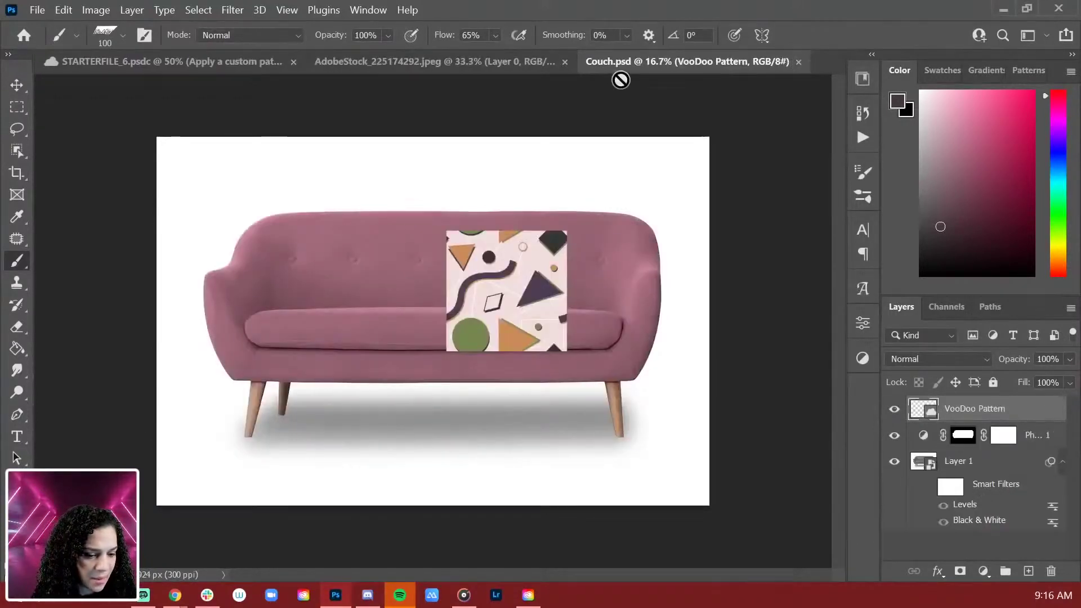
Browse the saved pattern presets and hide the VooDoo Pattern layer in Couch.psd
left_click(895, 409)
left_click(895, 409)
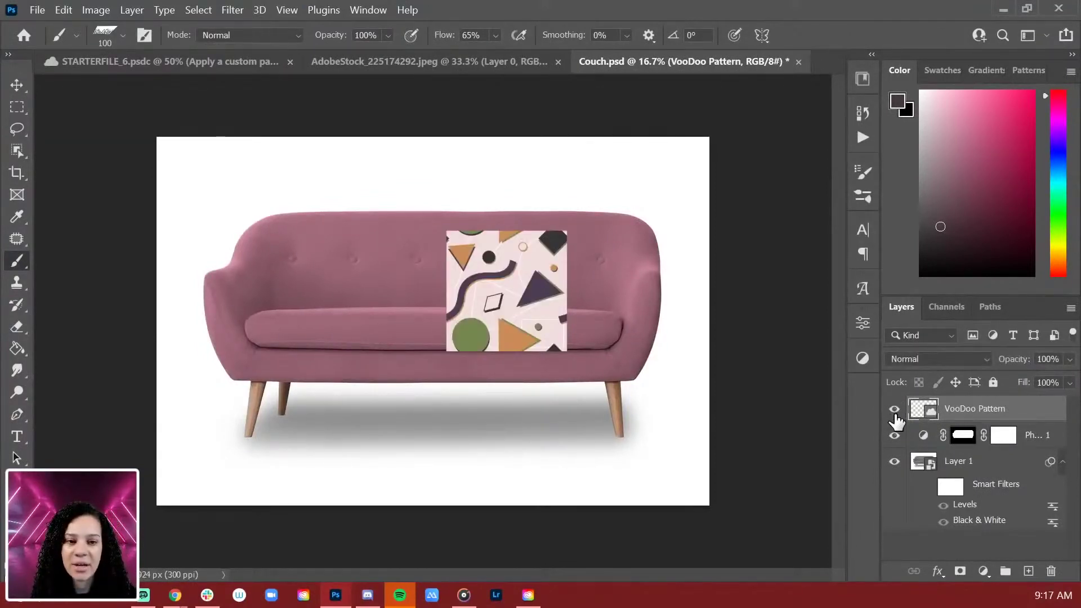
left_click(1024, 70)
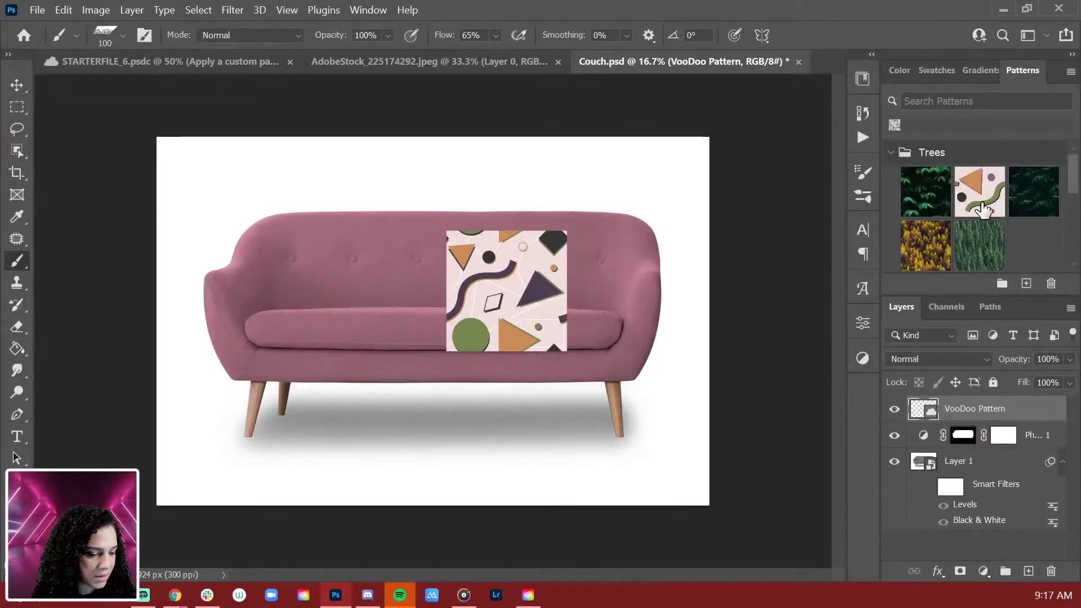
scroll(982, 210, "down", 6)
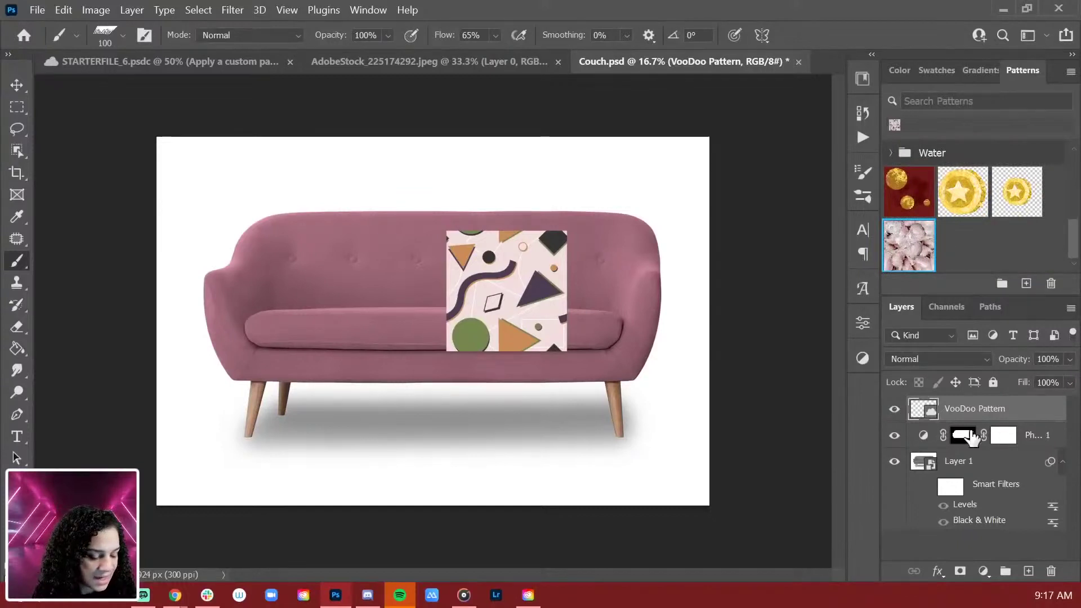
left_click(895, 410)
In STARTERFILE_6.psdc, collapse the INFO group and center the VooDoo Pattern layer on the canvas at X 1000, Y 1000 px
left_click(204, 64)
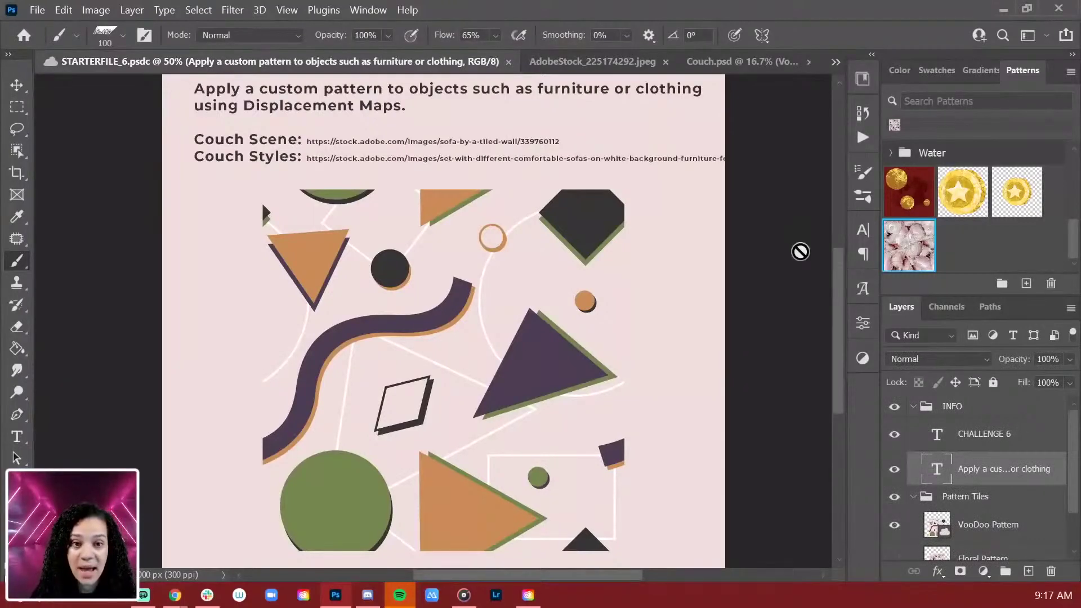
left_click(915, 408)
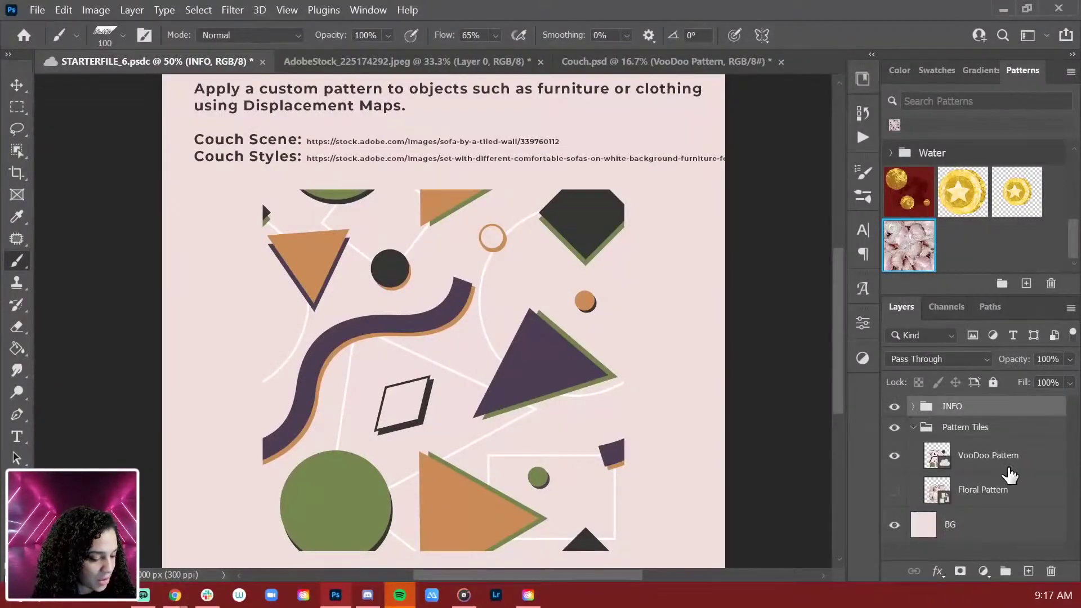
left_click(1008, 464)
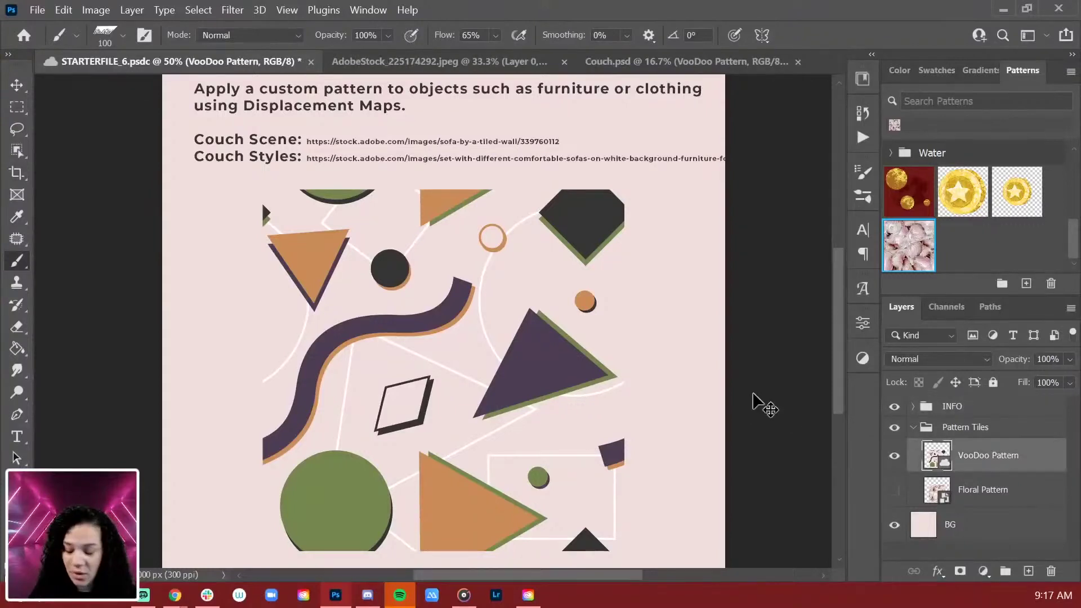
key("ctrl+t")
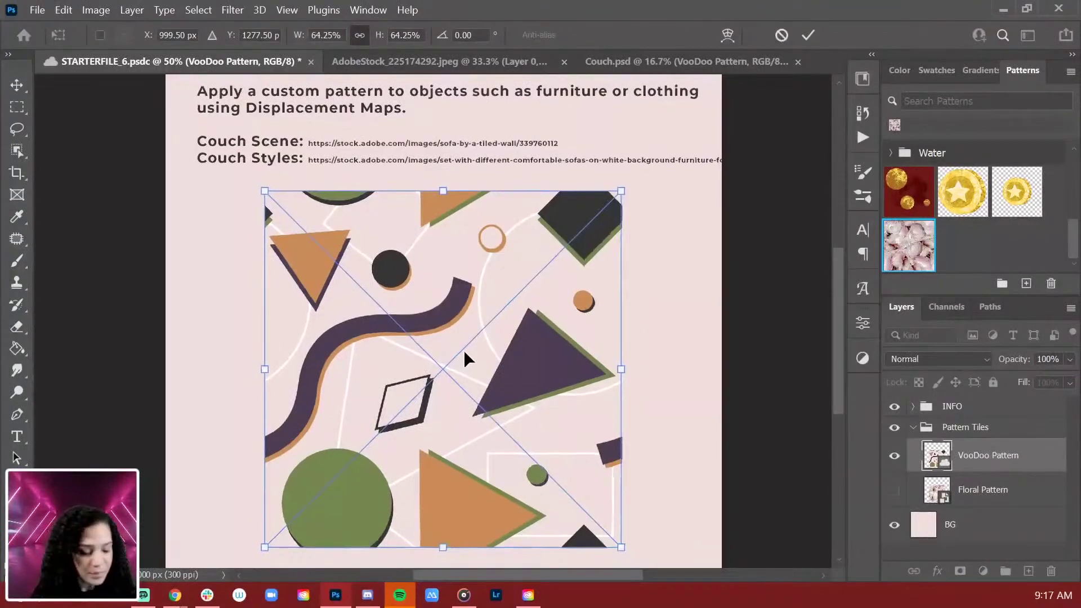
key("ctrl+minus")
left_click_drag(435, 370, 438, 322)
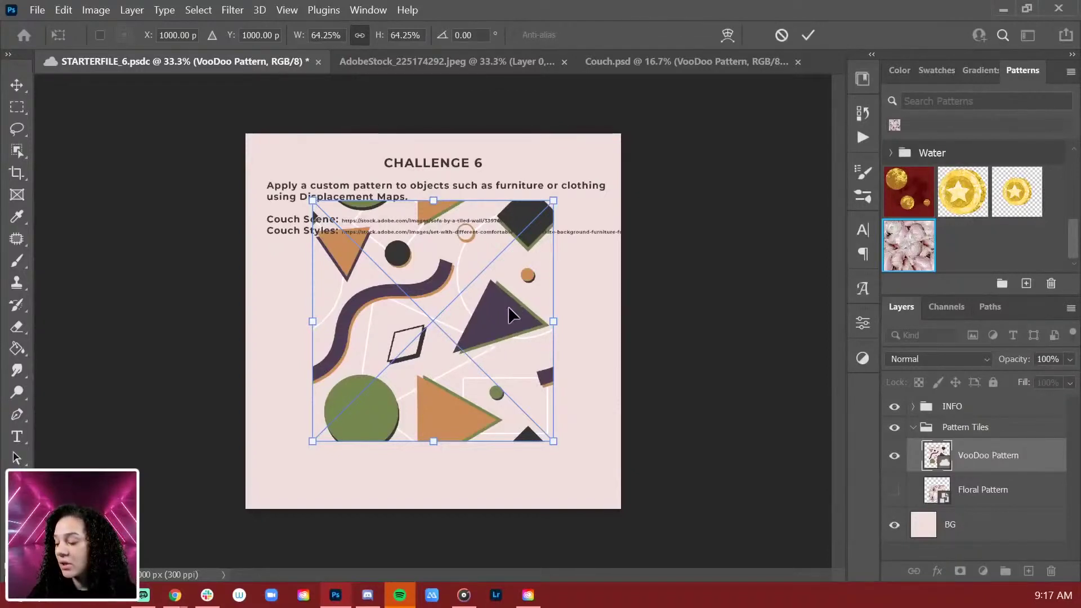
key("Return")
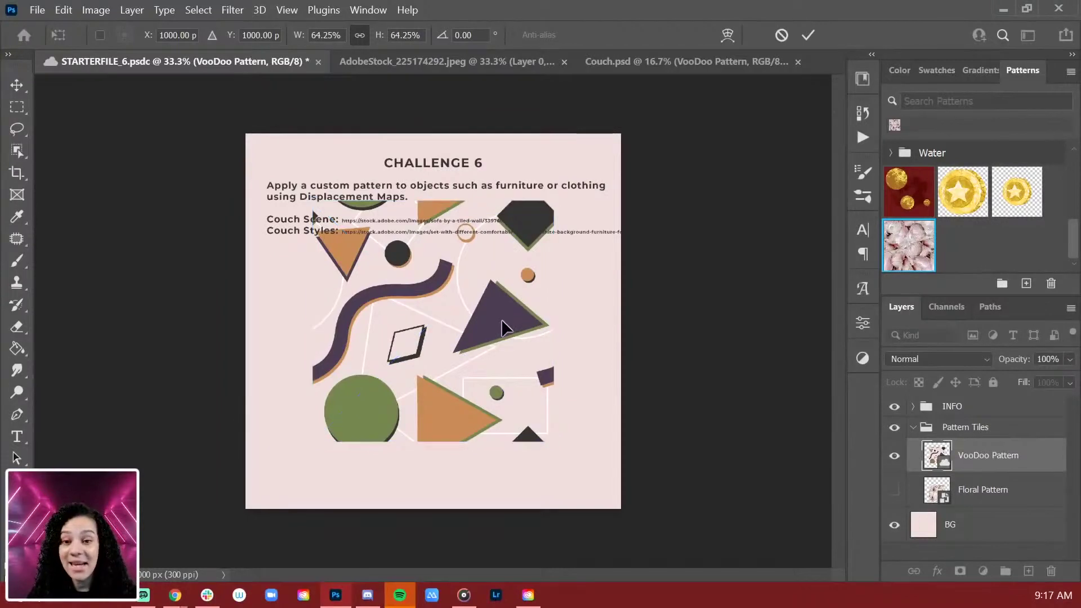
key("ctrl+h")
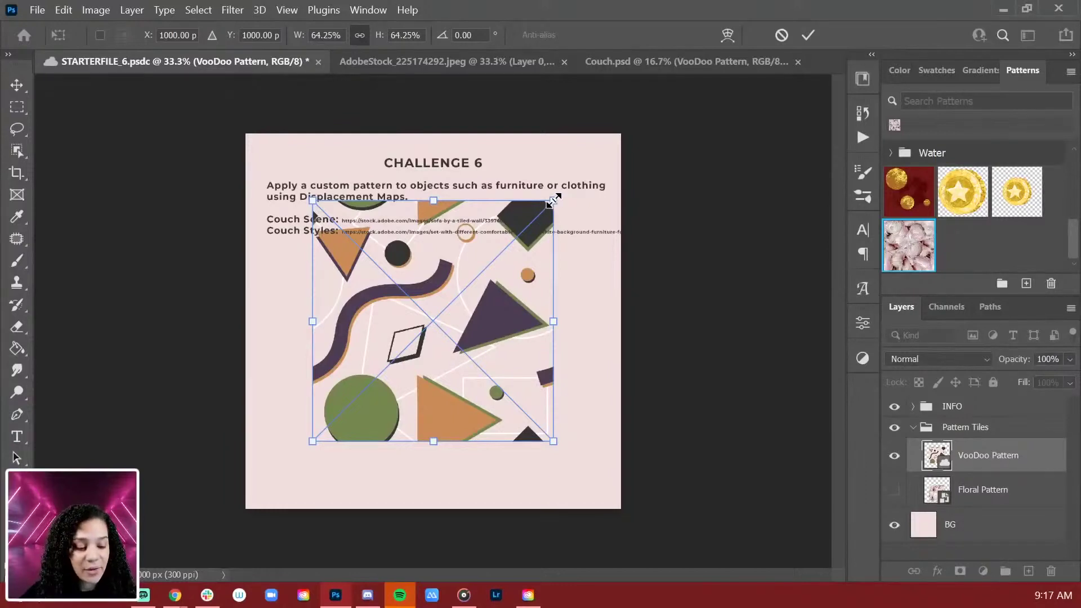
Scale the VooDoo Pattern layer proportionally to about 100.5% so it fills the whole canvas
left_click_drag(552, 201, 616, 136)
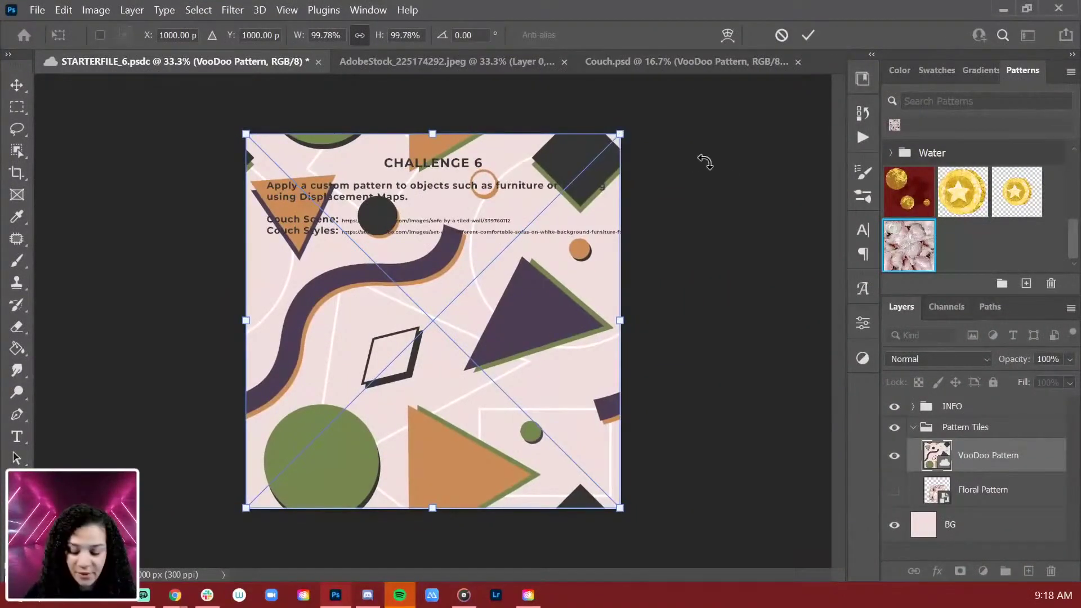
key("Return")
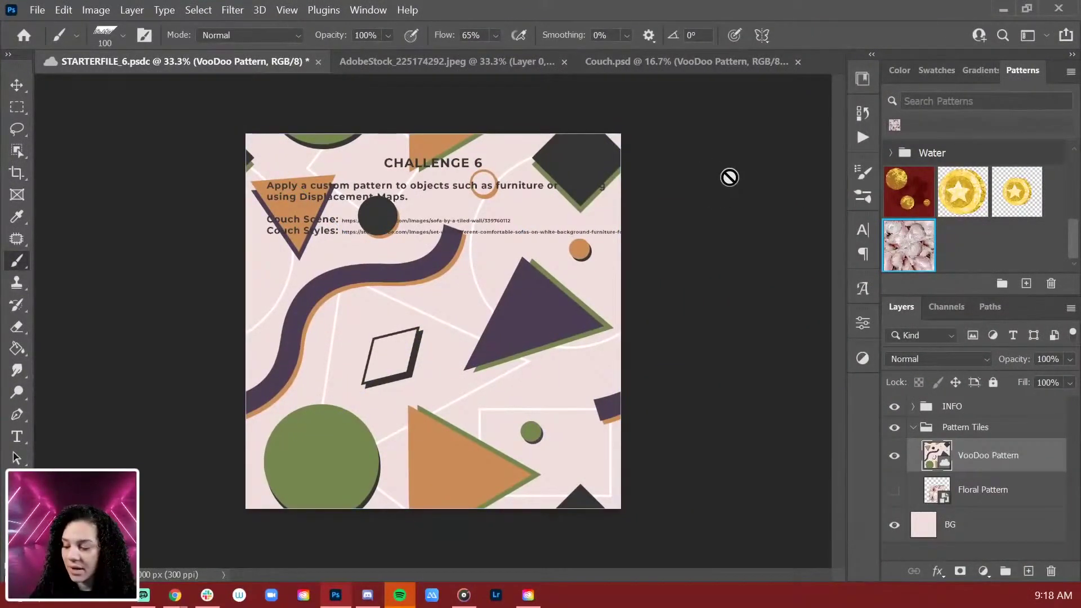
key("ctrl+t")
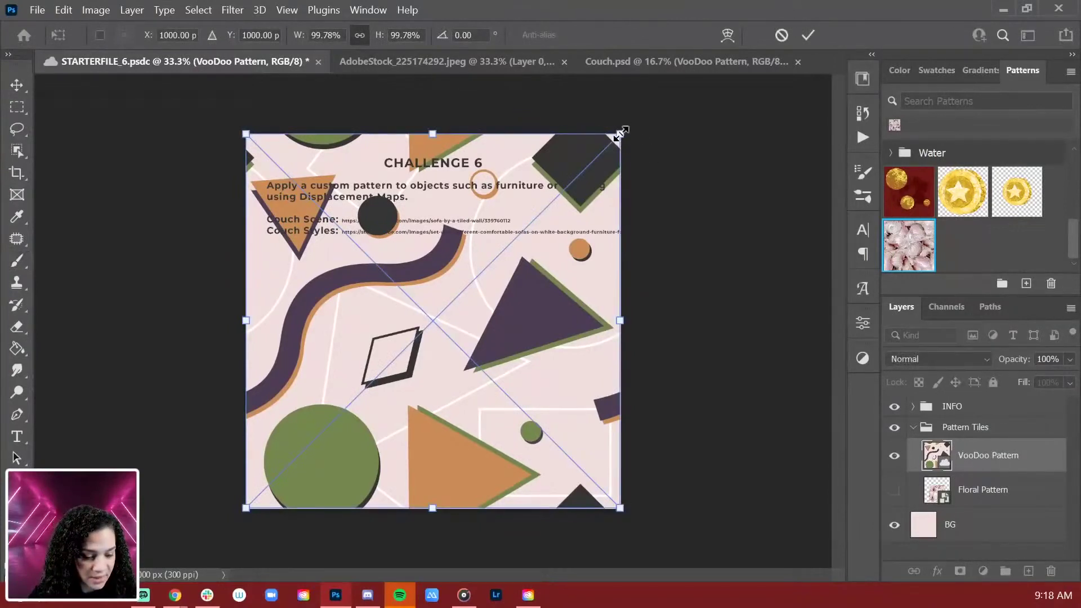
left_click_drag(622, 133, 623, 133)
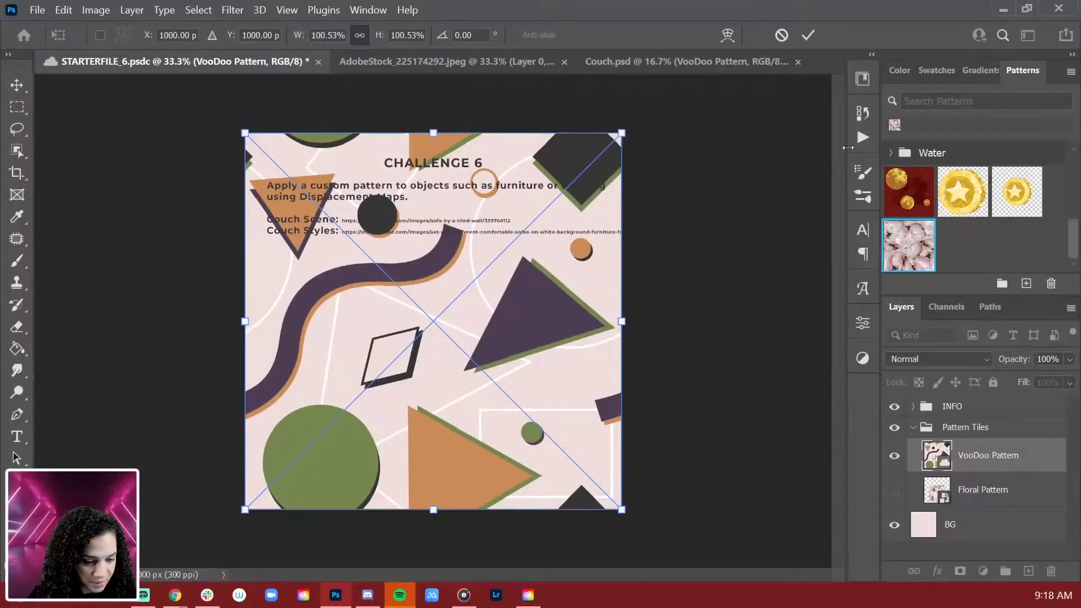
key("Return")
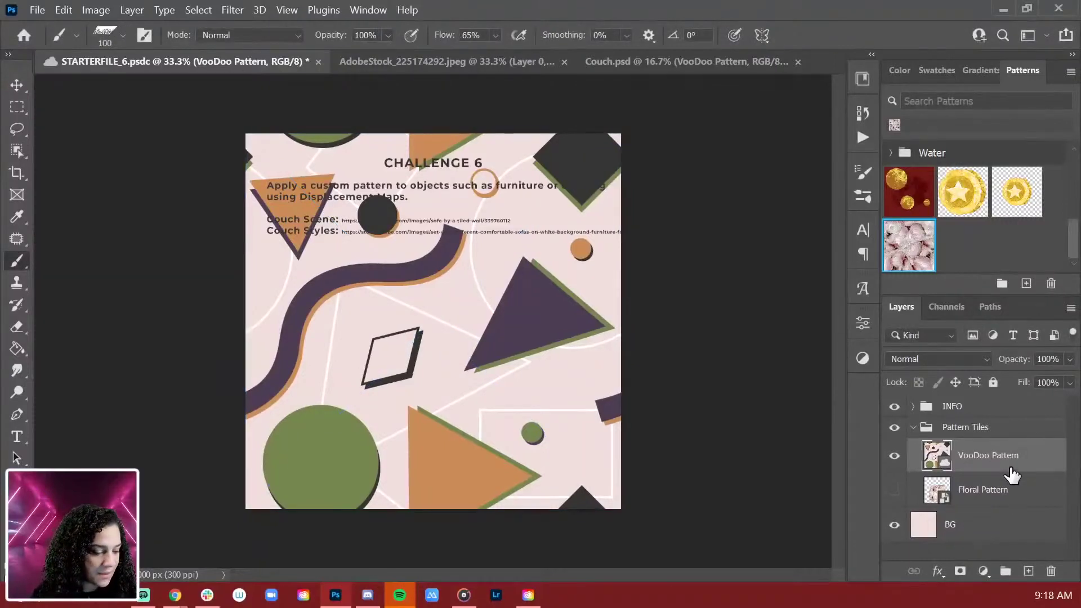
Hide the INFO group, select the entire canvas and define it as a pattern named STARTERFILE_6.psdc
left_click(894, 406)
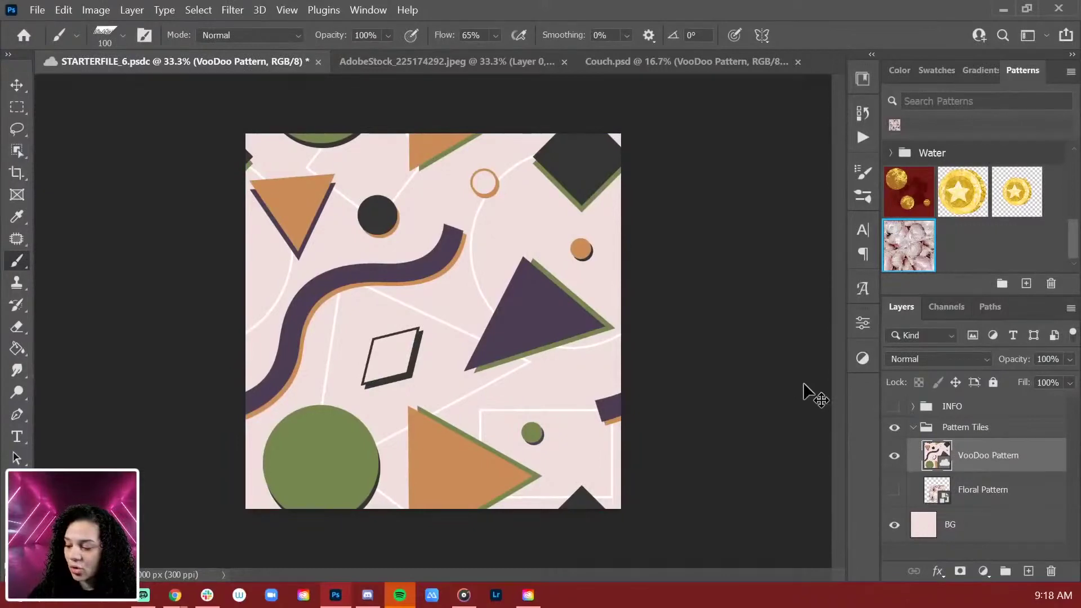
key("ctrl+a")
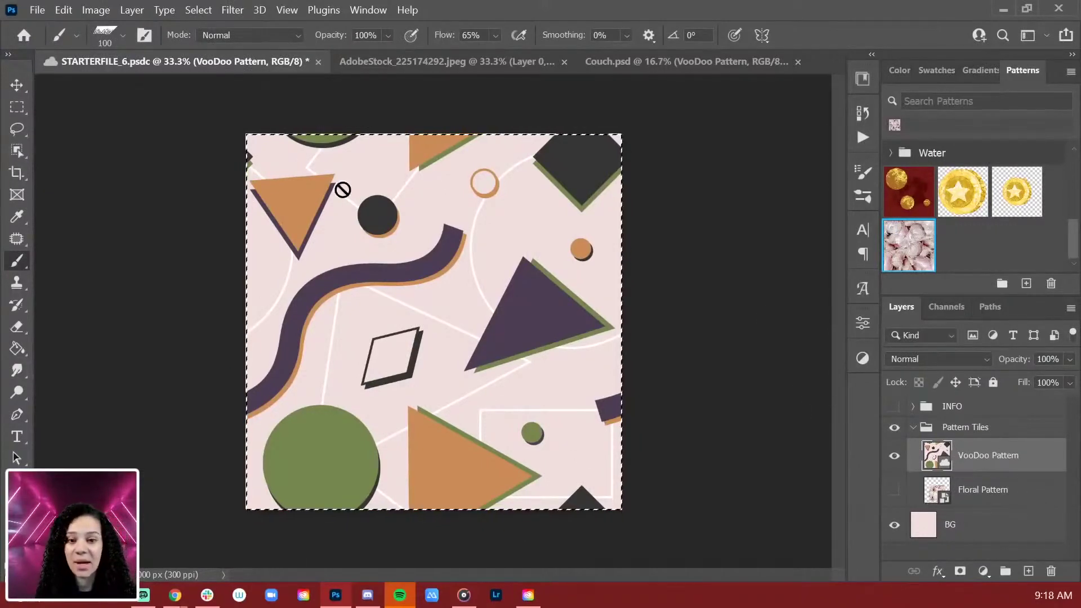
left_click(94, 9)
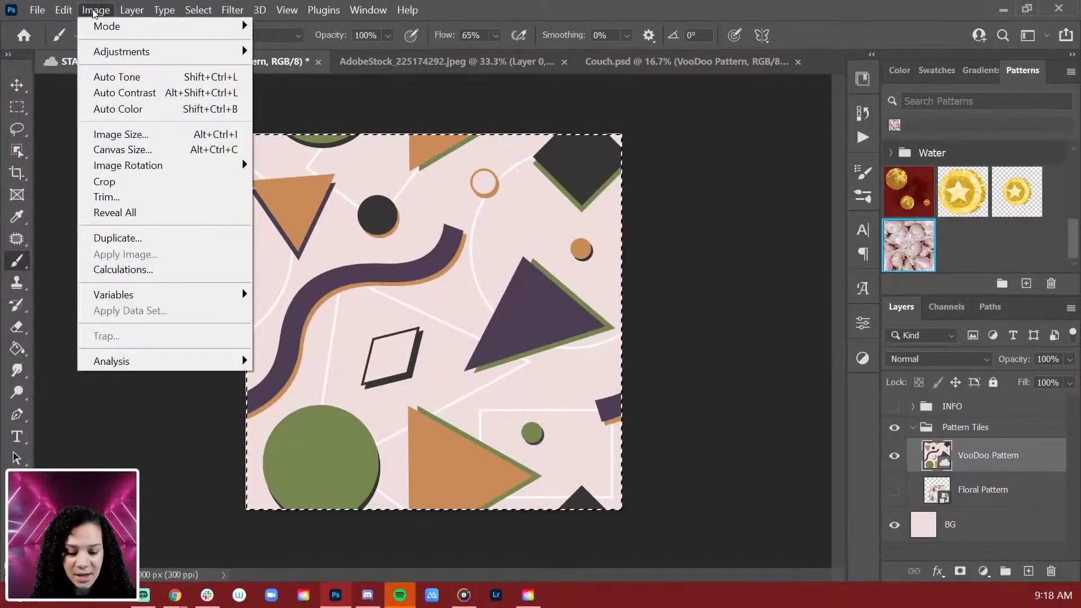
mouse_move(66, 10)
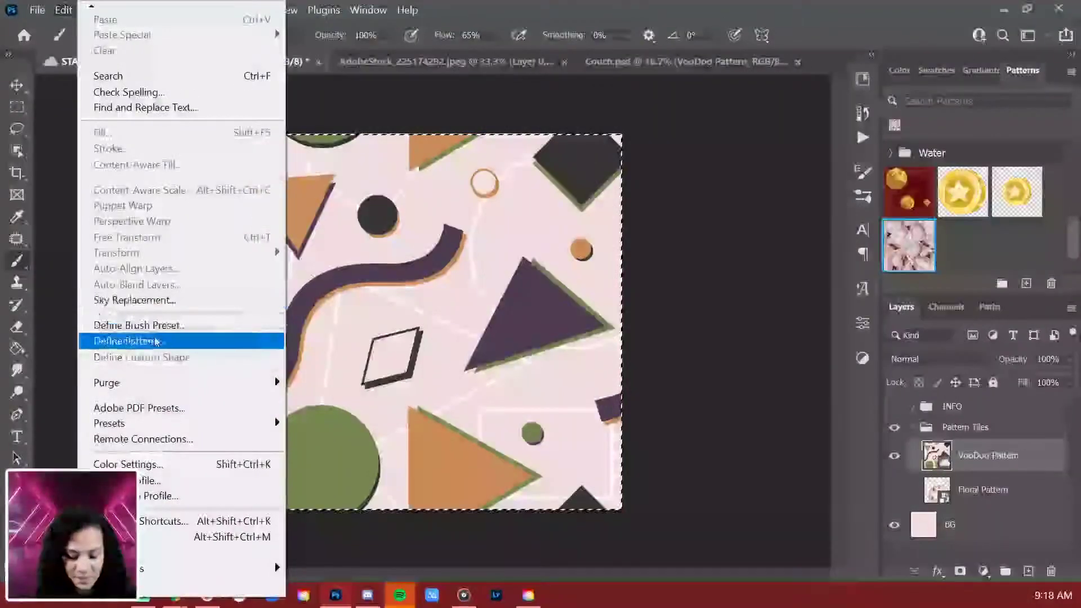
left_click(264, 341)
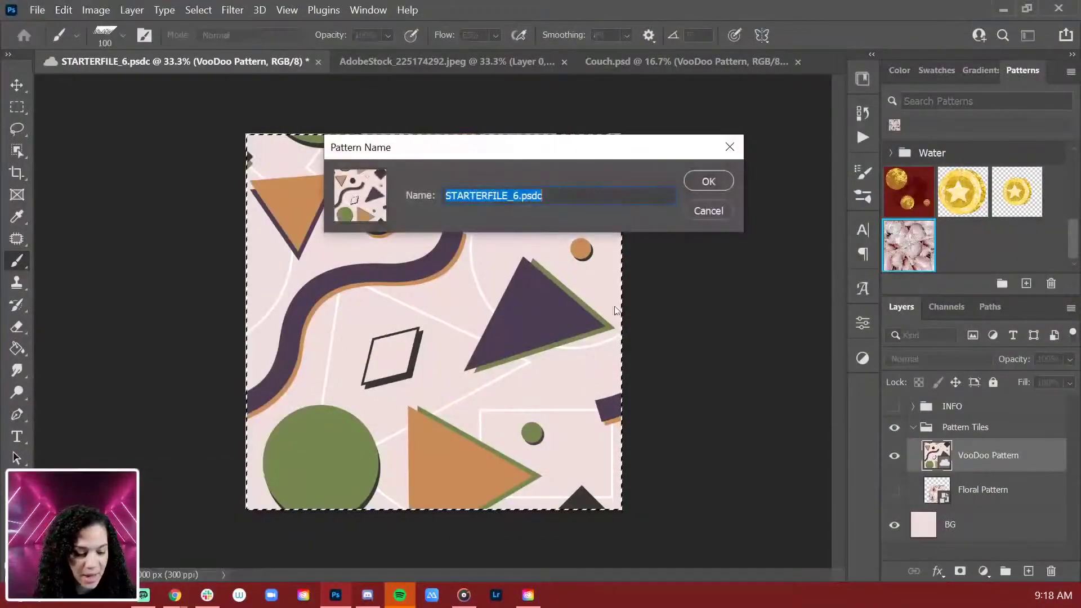
left_click(715, 185)
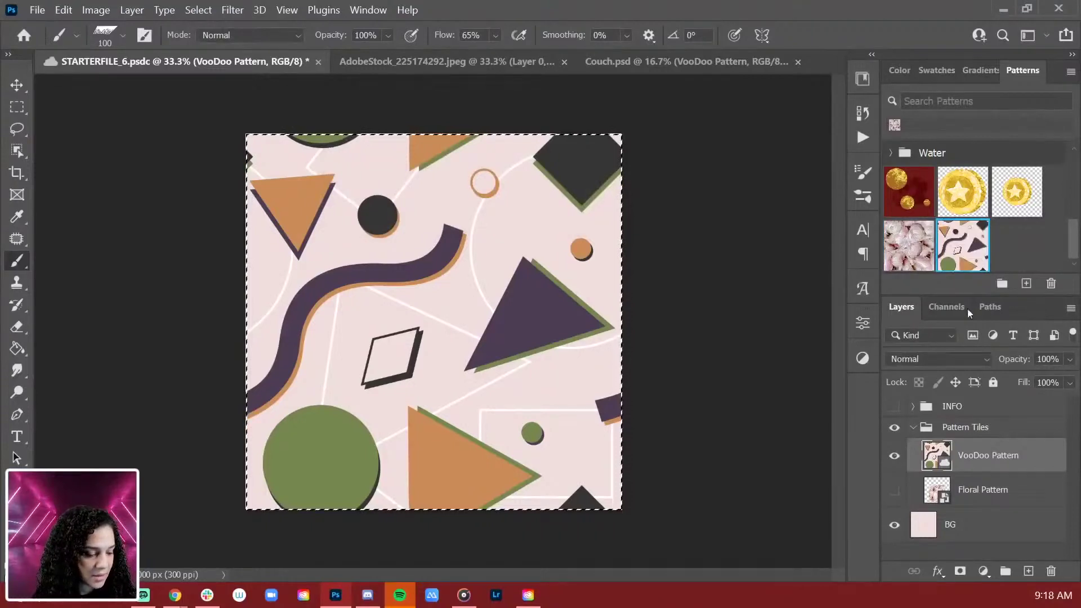
Hide the VooDoo Pattern layer and apply the newly defined pattern to the canvas as a pattern fill
left_click(895, 458)
left_click_drag(963, 245, 430, 287)
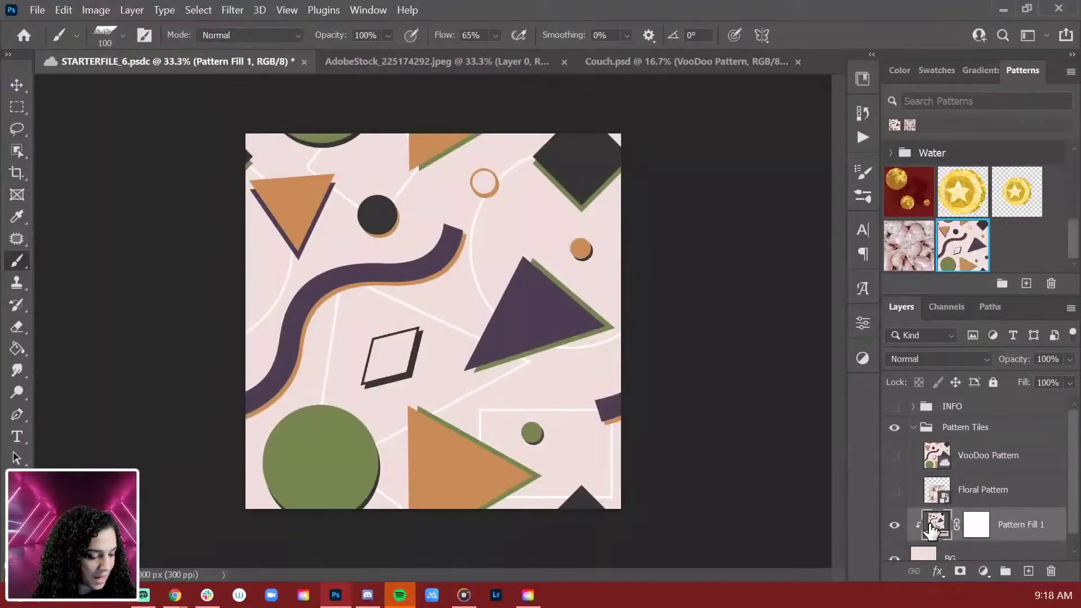
Try the pattern fill at 56% scale with an angle of 10.91°, discarding the changes
double_click(936, 524)
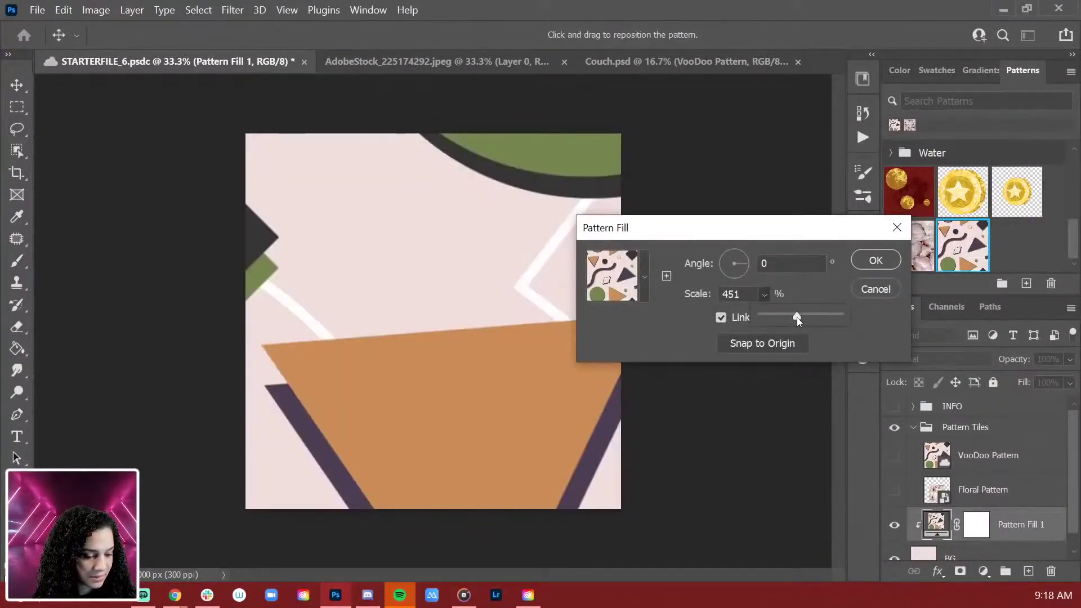
mouse_move(797, 317)
left_mouse_down()
mouse_move(764, 323)
mouse_move(780, 316)
left_mouse_up()
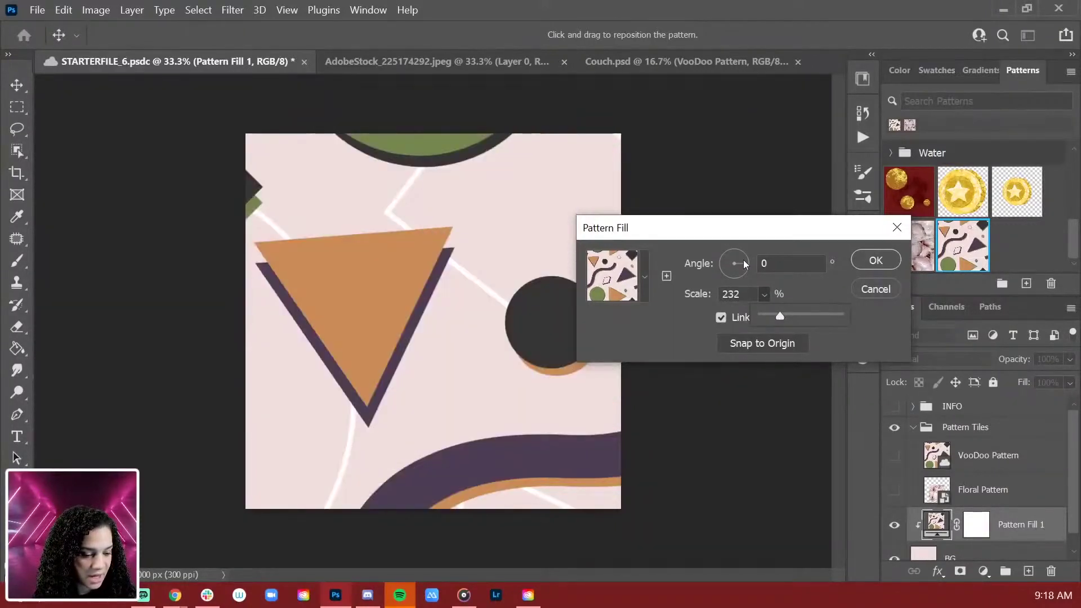
left_click(742, 254)
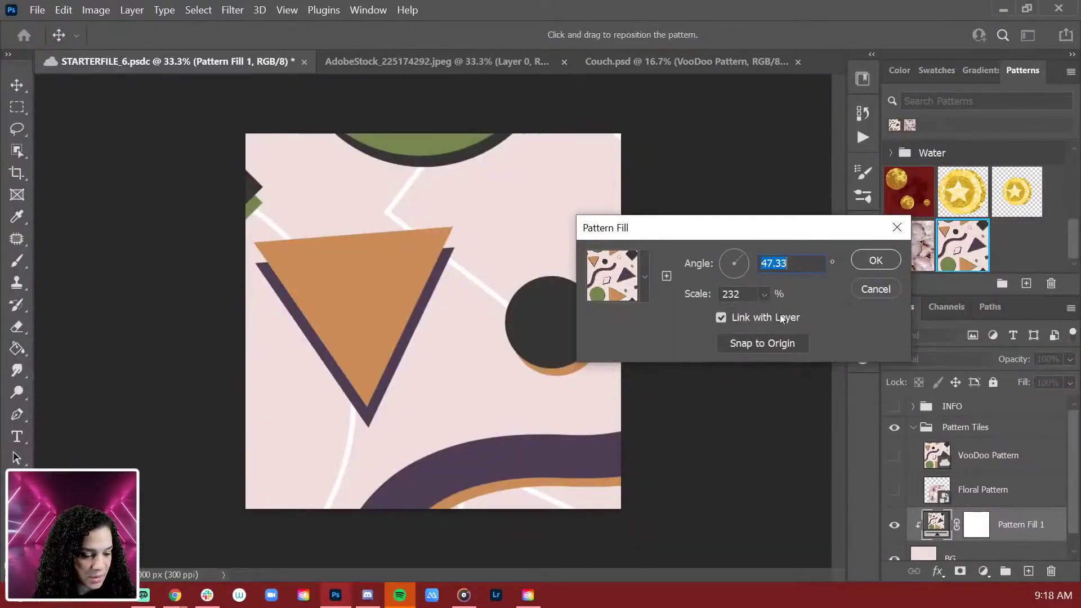
left_click(755, 291)
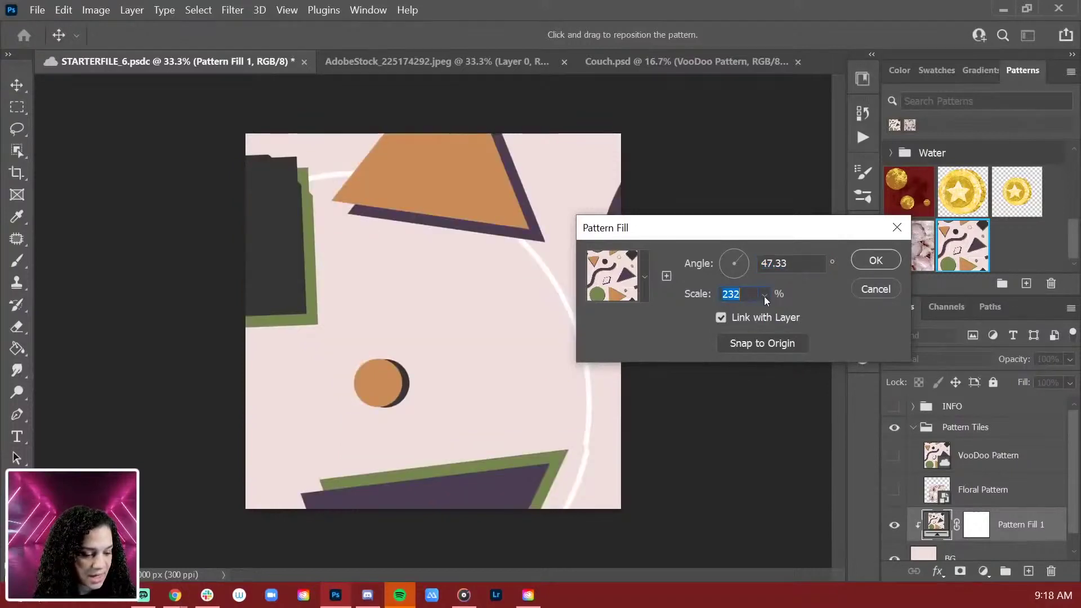
left_click(765, 295)
left_click_drag(775, 319, 760, 315)
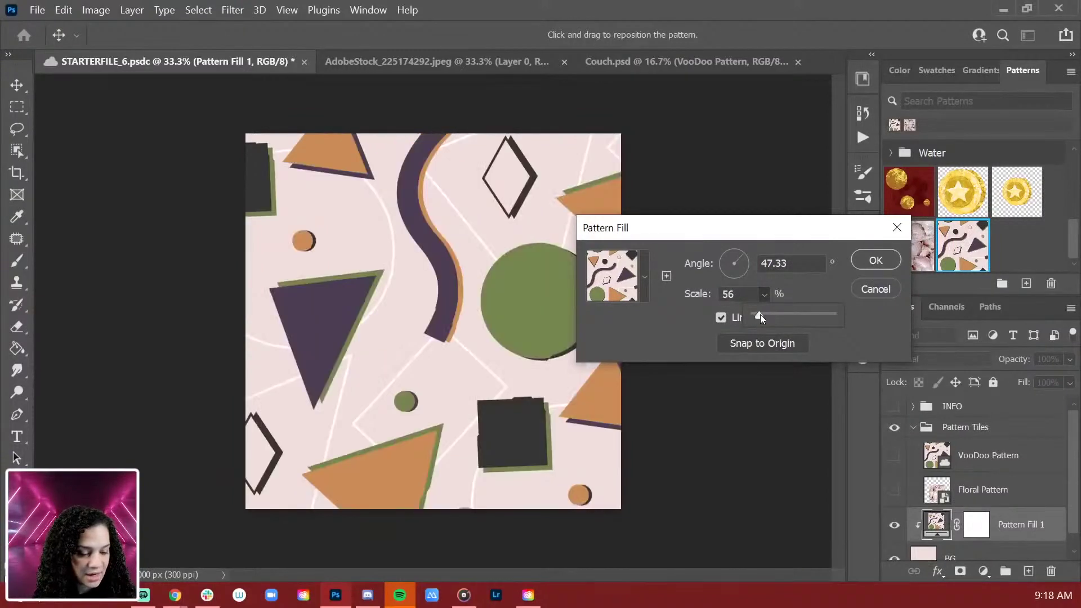
left_click(746, 262)
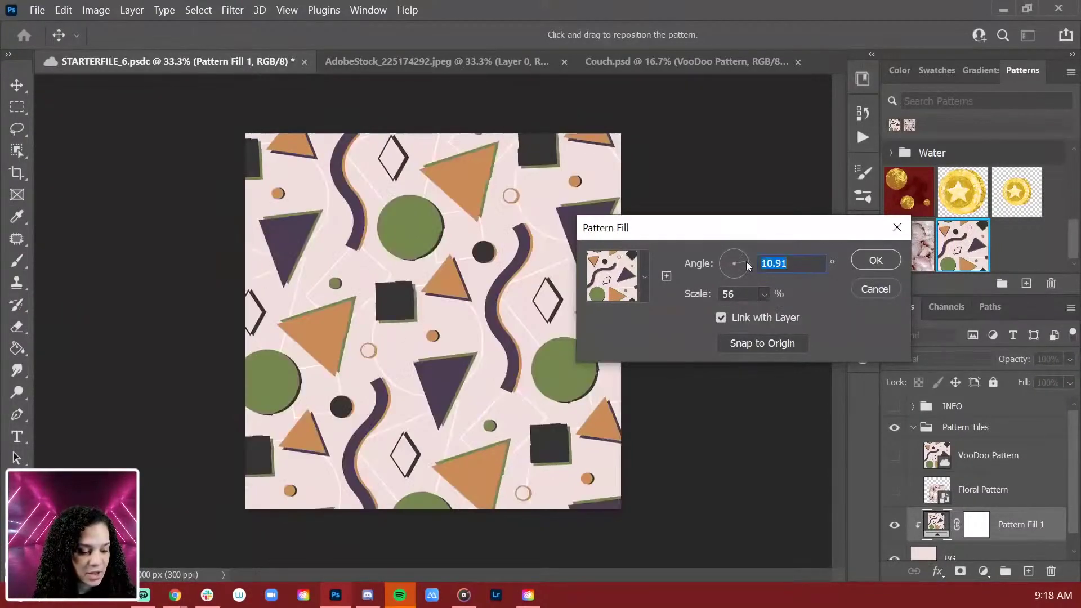
left_click(721, 319)
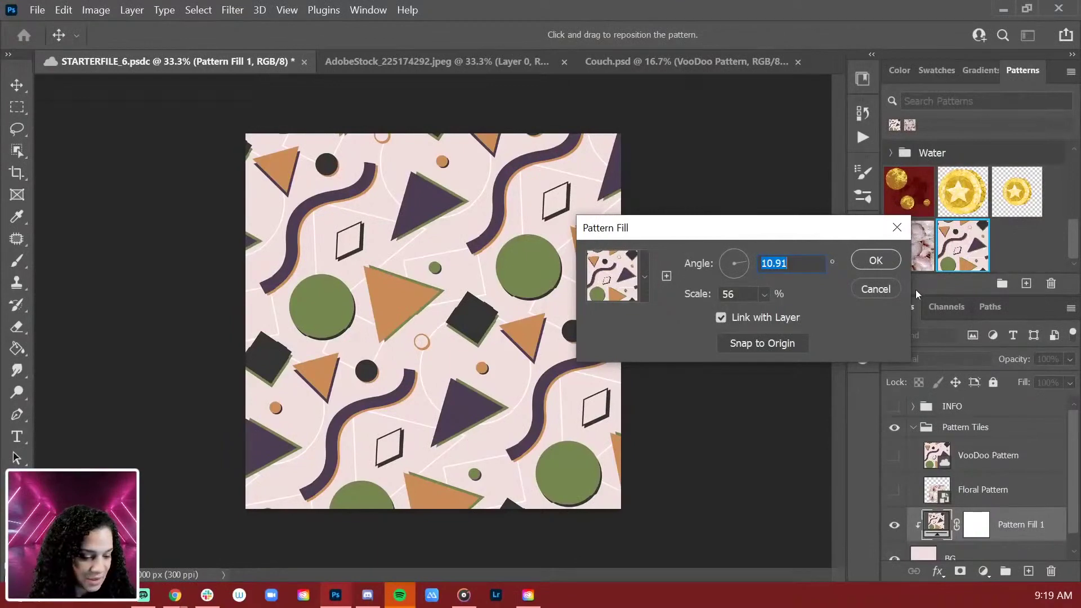
left_click(875, 289)
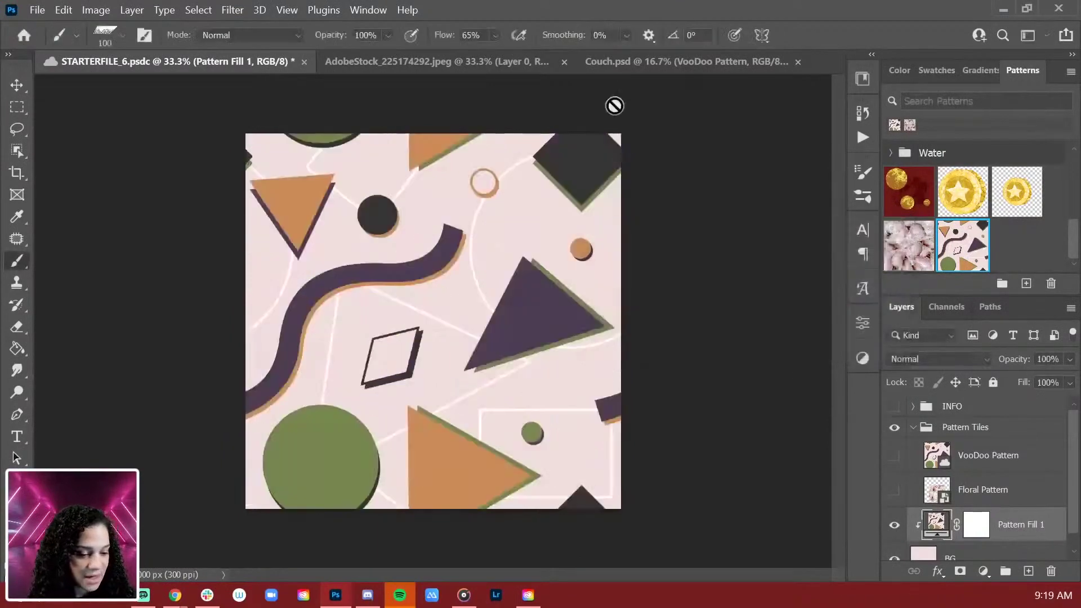
In Couch.psd, select only the sofa's upholstery, without the legs, on Layer 1 using the Object Selection tool
left_click(476, 61)
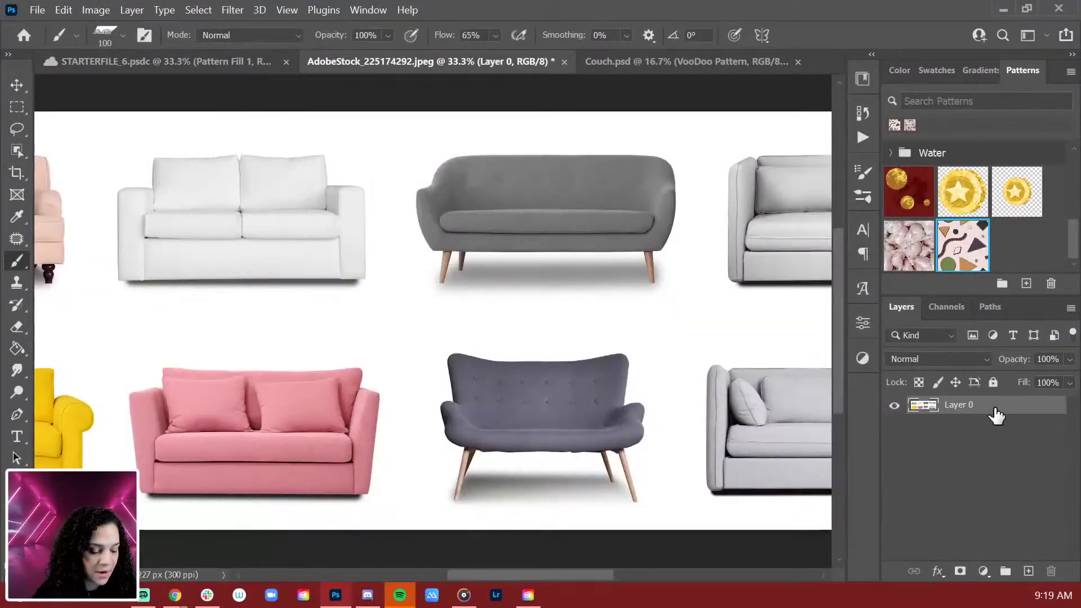
left_click(688, 63)
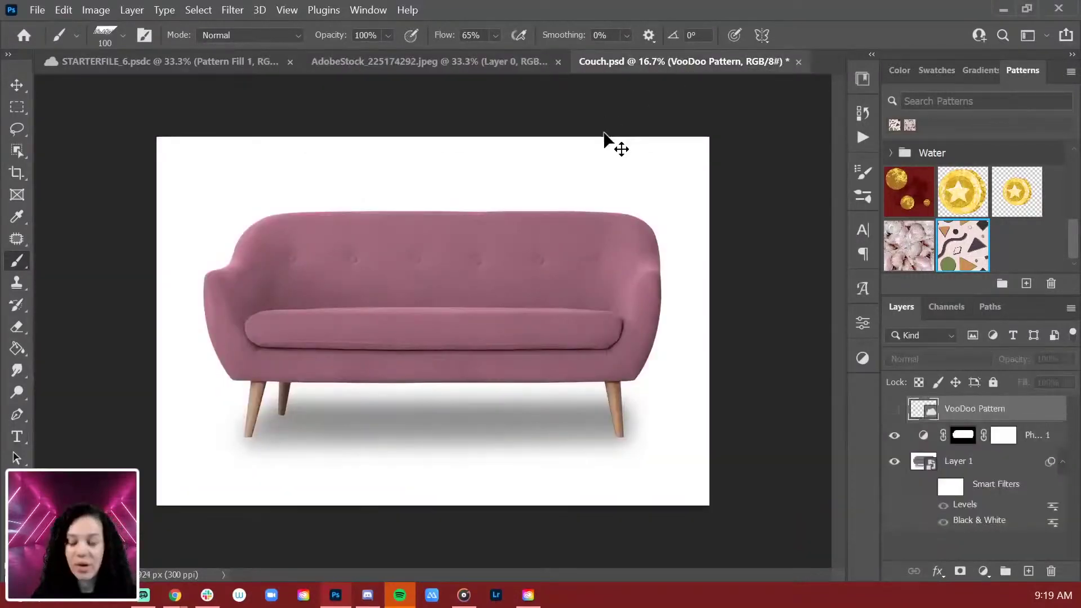
key("ctrl+minus")
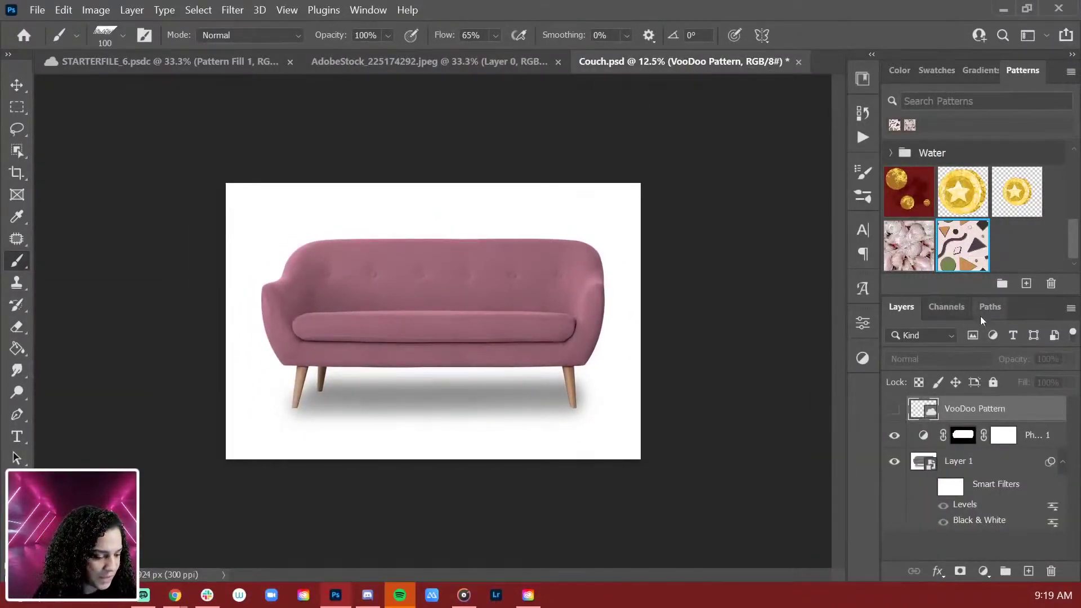
left_click(1012, 471)
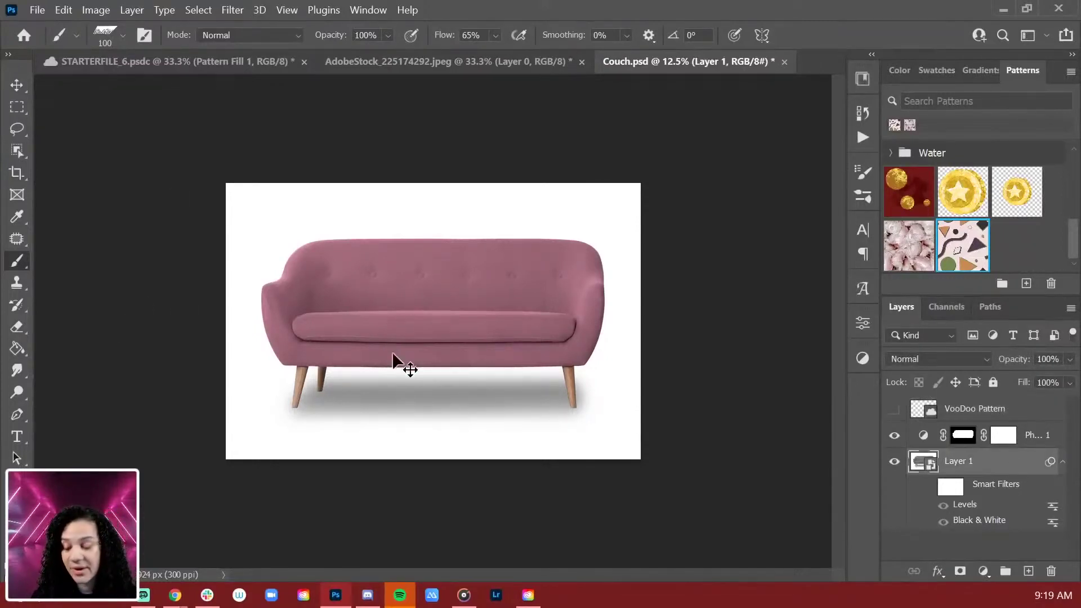
key("ctrl+plus")
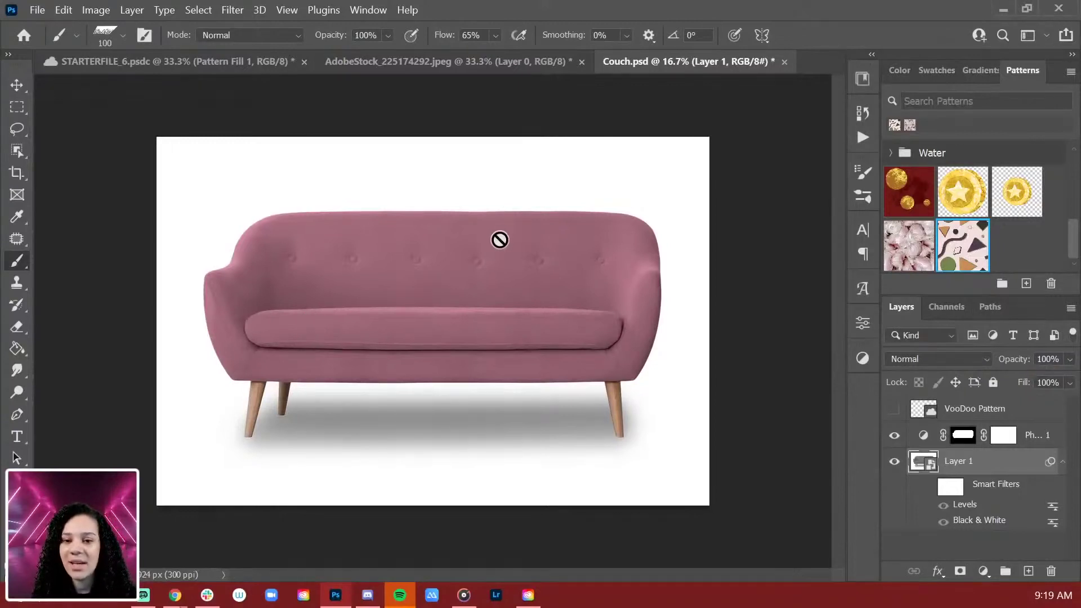
key("ctrl+plus")
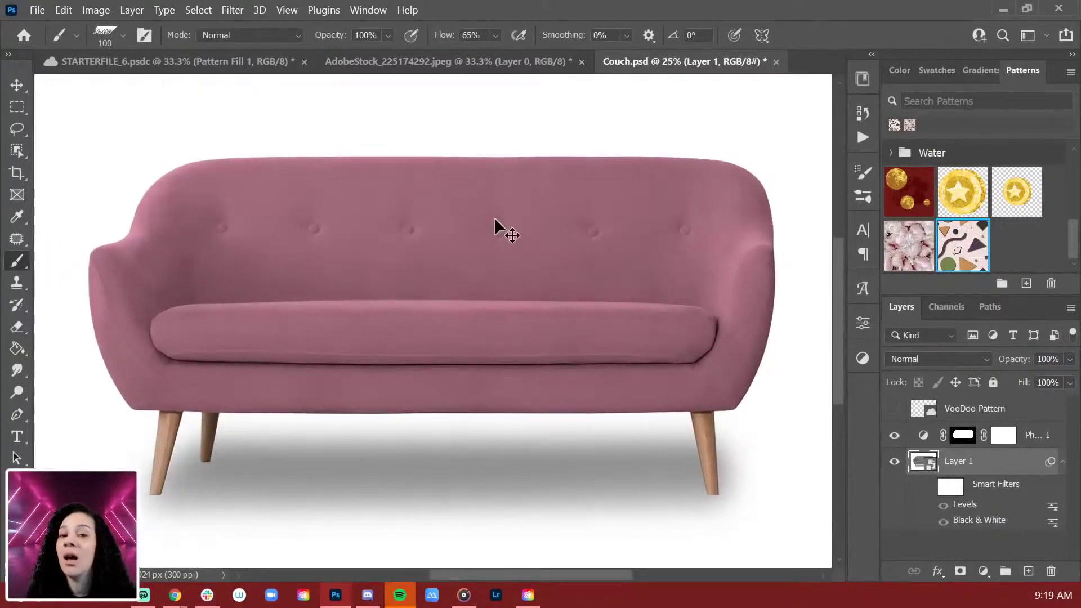
key("ctrl+minus")
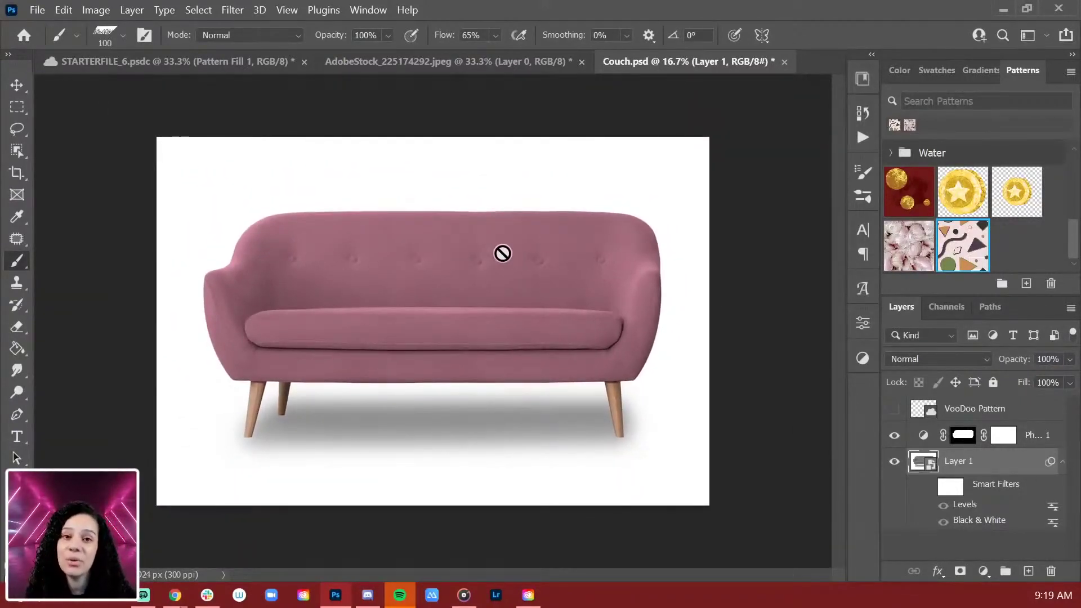
left_click(16, 151)
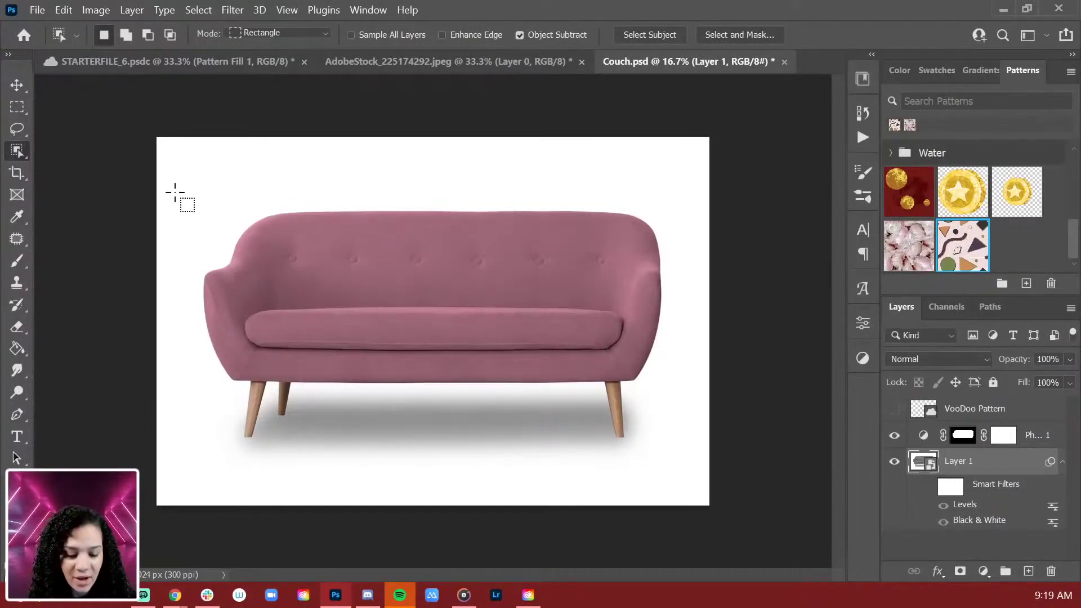
left_click_drag(174, 193, 669, 383)
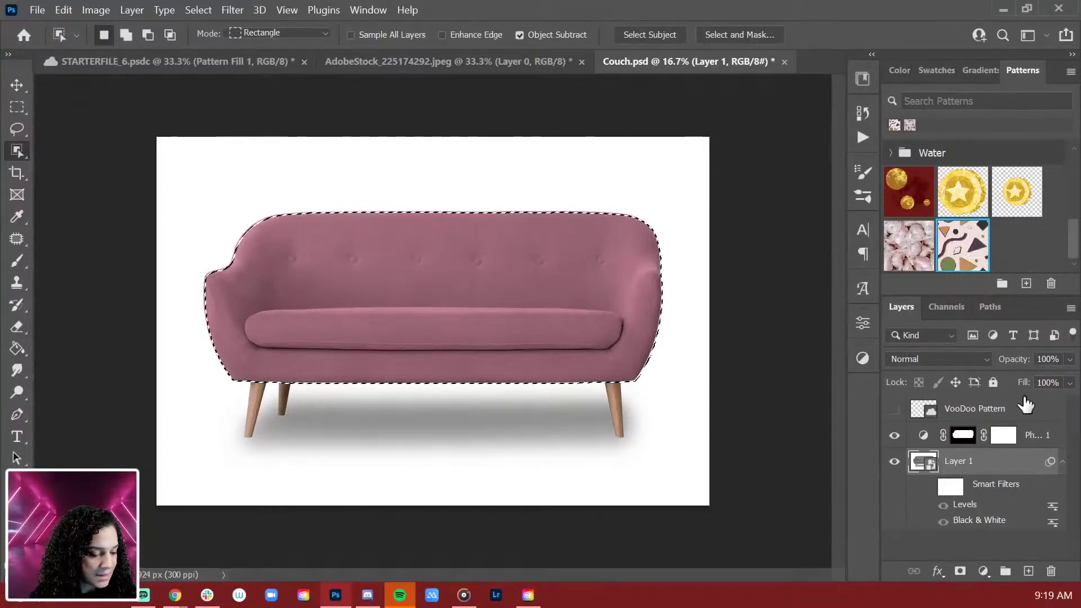
Create a new empty layer directly above the Photo Filter adjustment
left_click(1051, 437)
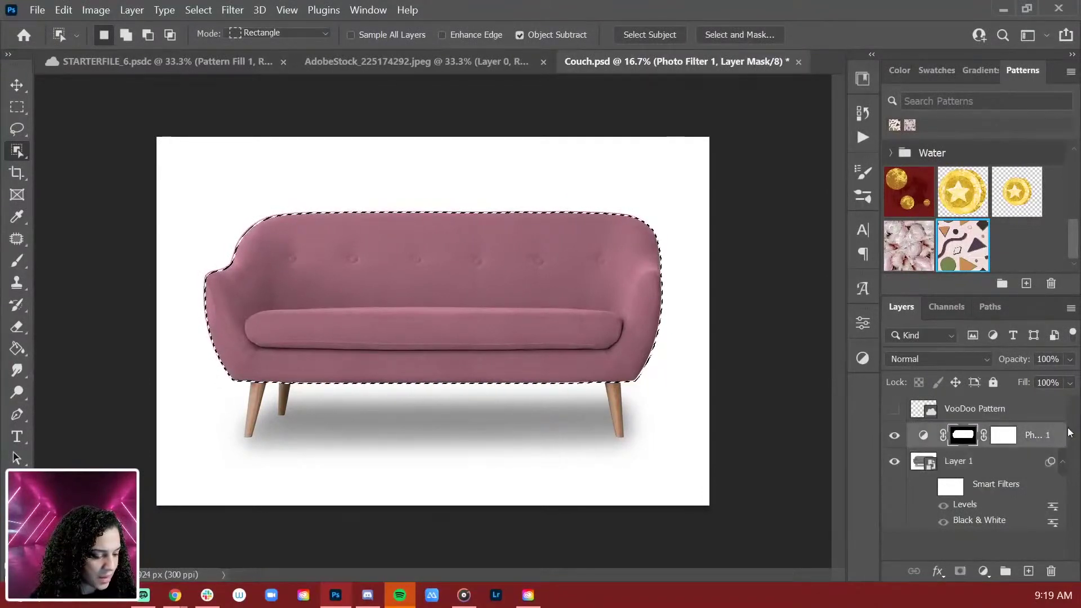
key("ctrl+shift+n")
key("Return")
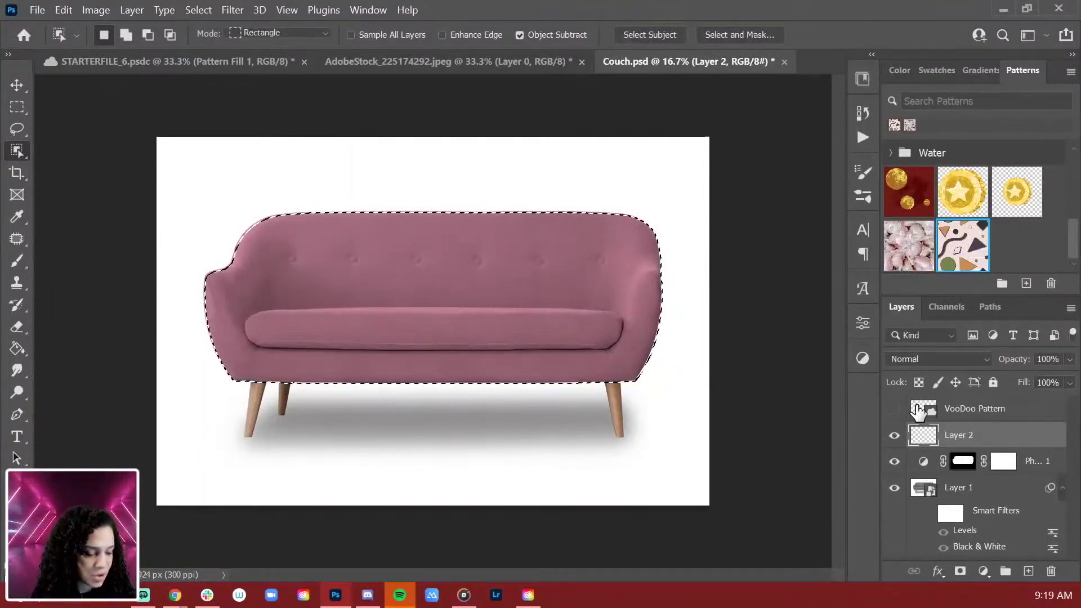
Try masking Layer 2 with the sofa selection and adding the custom VooDoo pattern as a fill, undoing both attempts
left_click(957, 571)
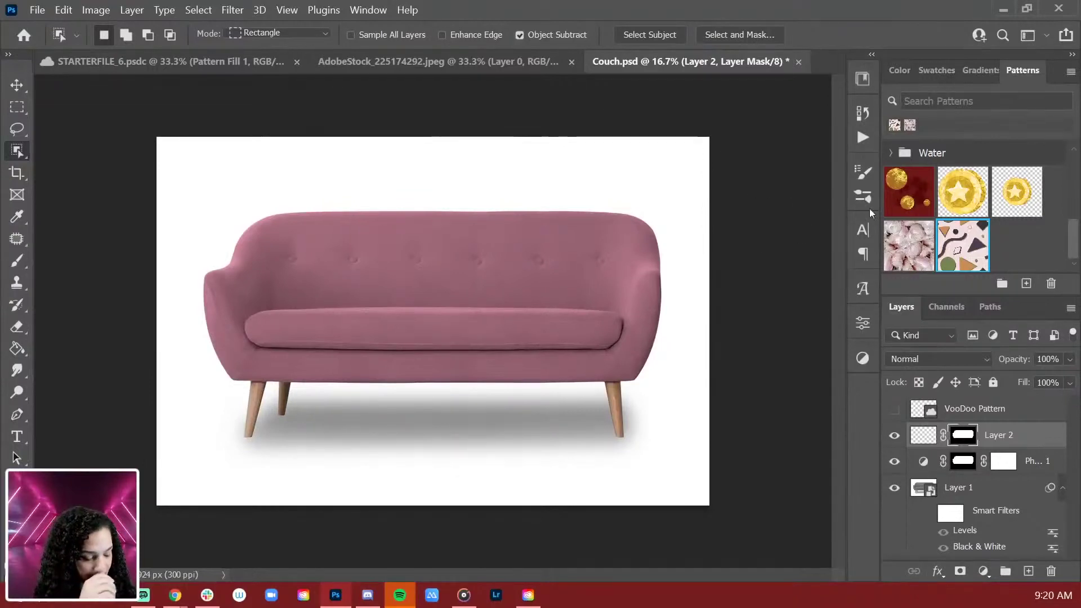
left_click(957, 490)
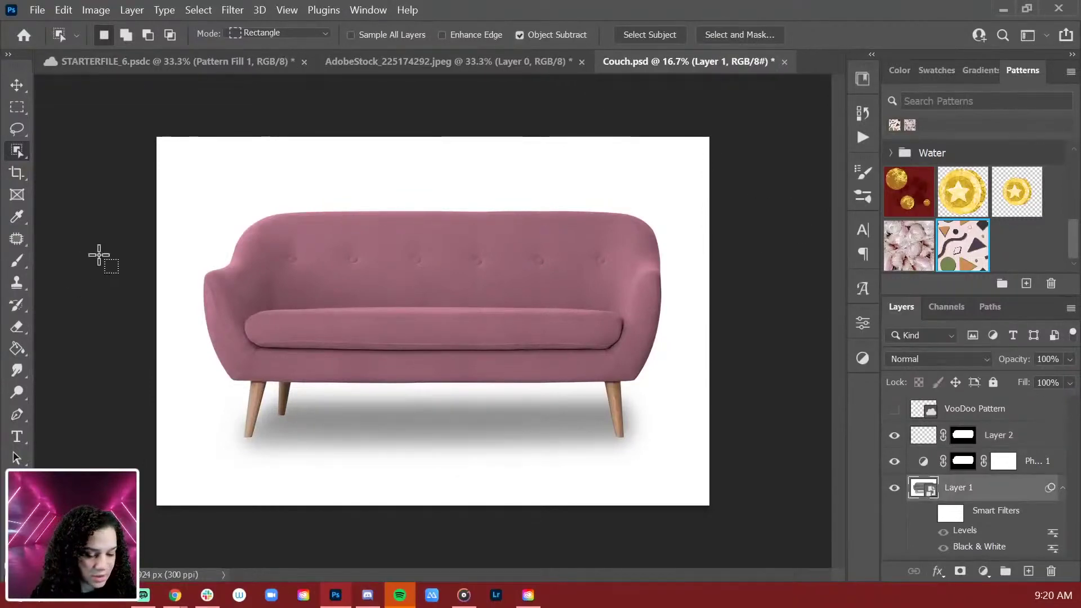
left_click(541, 288)
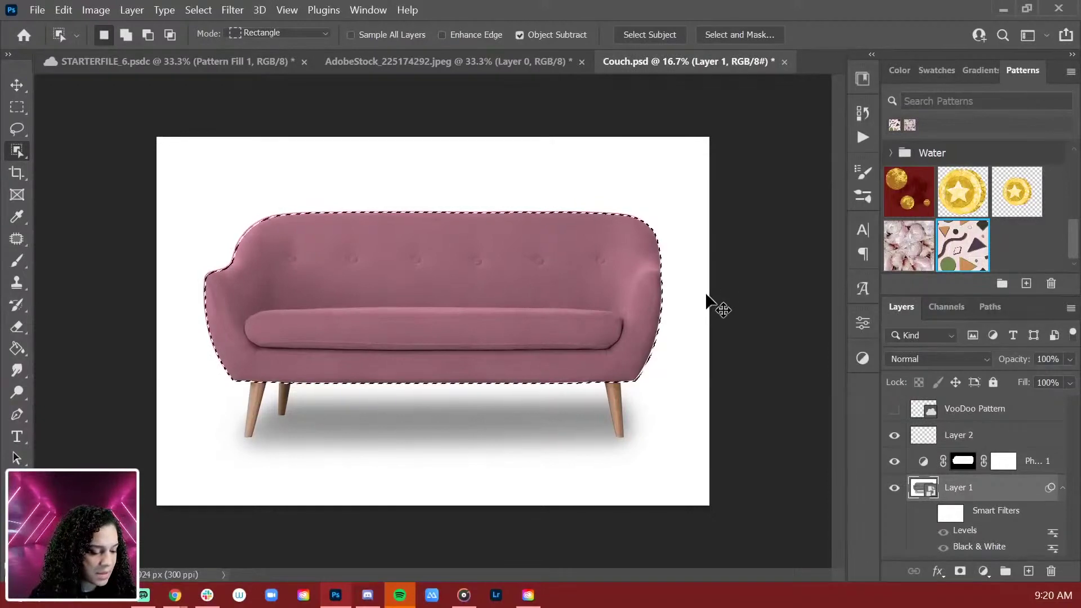
left_click_drag(972, 233, 439, 248)
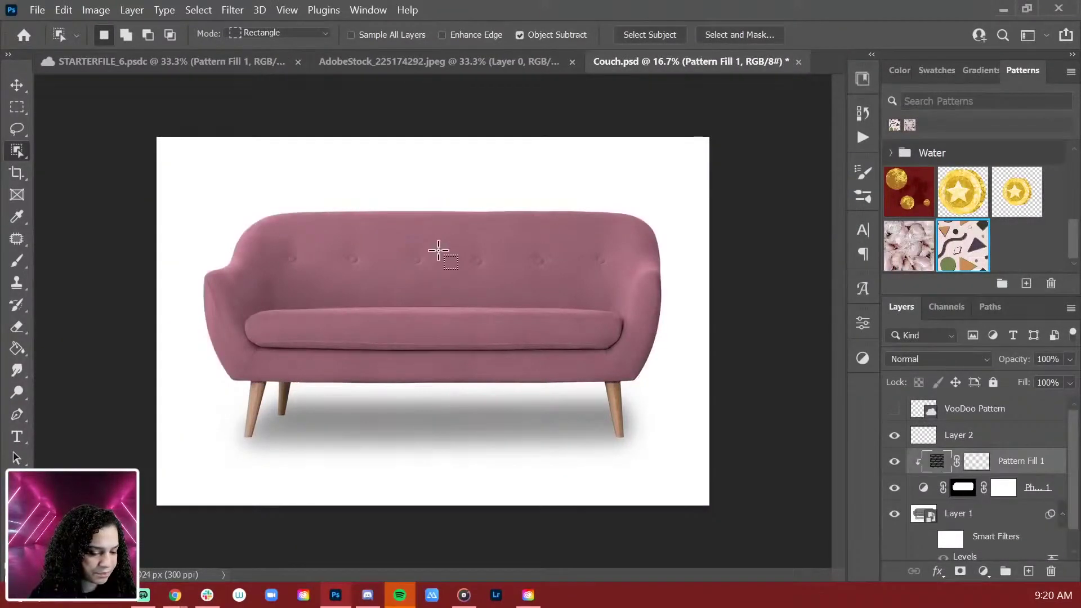
key("ctrl+z")
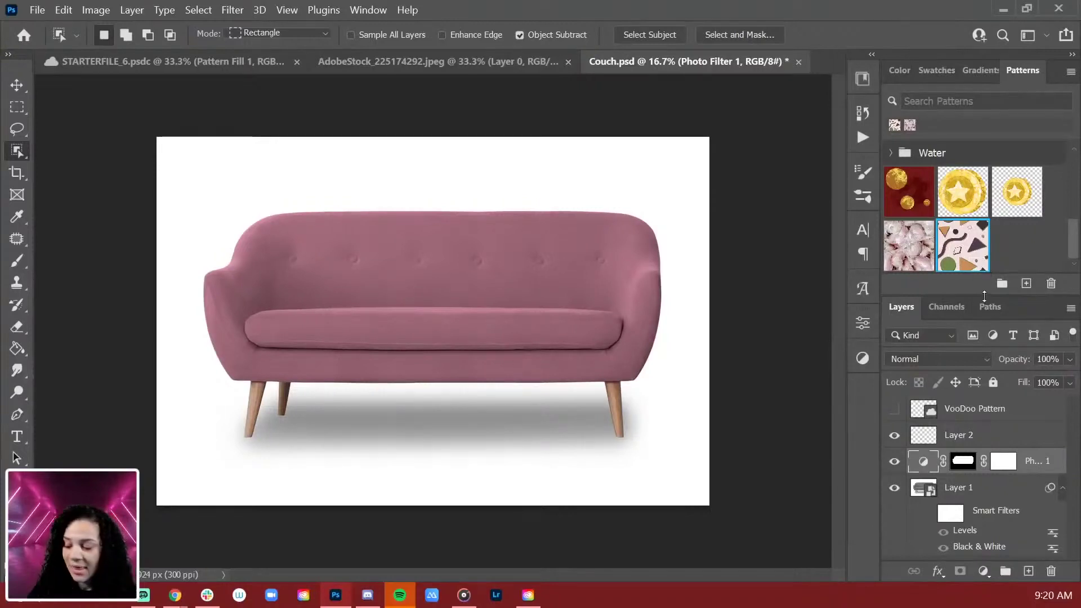
Try a VooDoo pattern fill limited to a sofa selection loaded from the Photo Filter's mask, undo it and deselect
left_click(1006, 443)
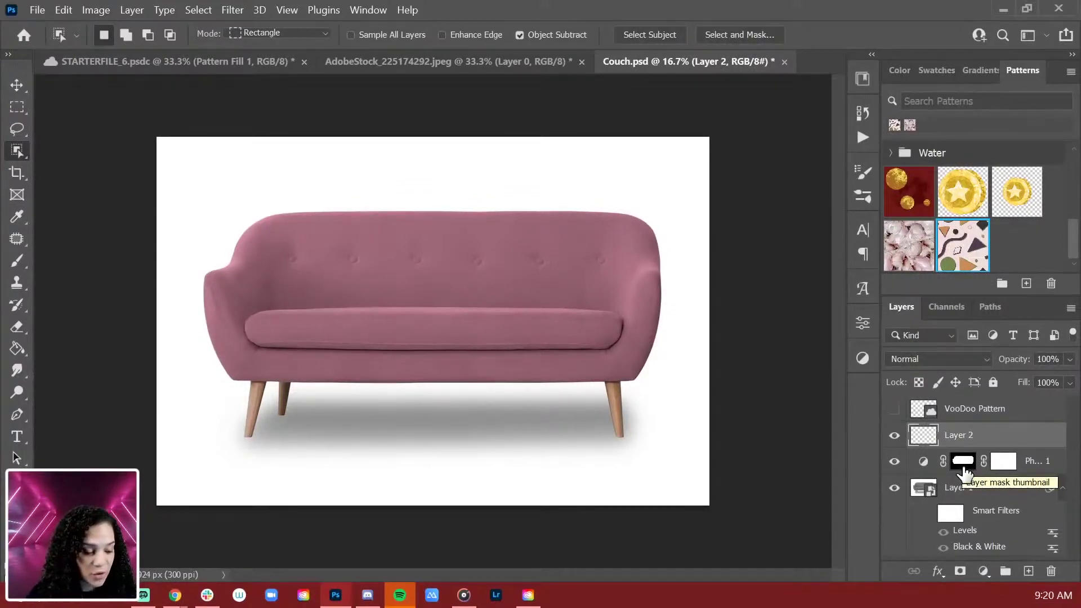
left_click_drag(965, 463, 964, 471)
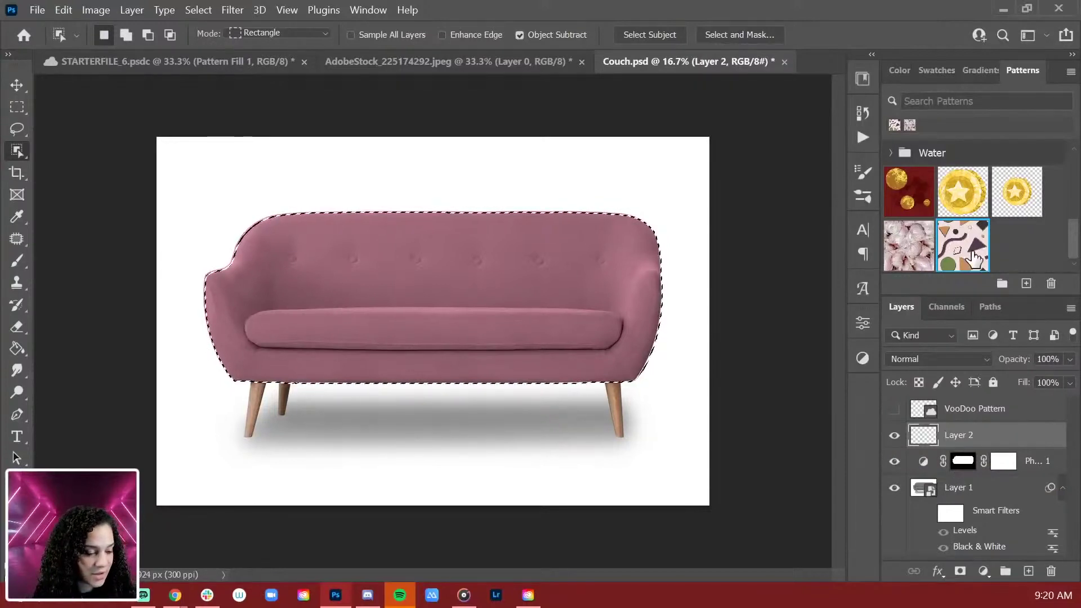
left_click_drag(963, 245, 369, 301)
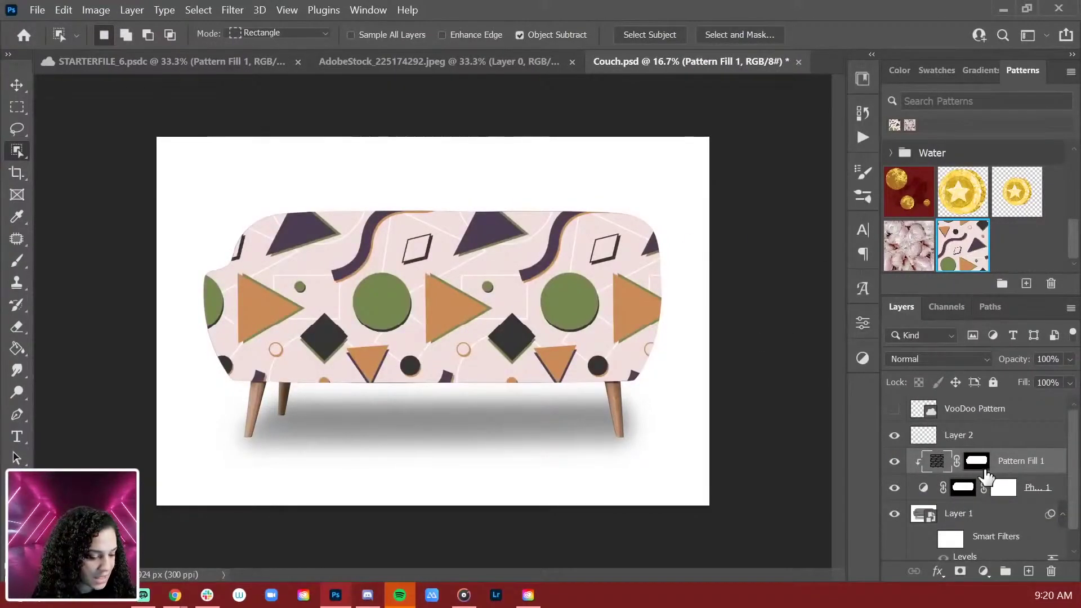
double_click(936, 463)
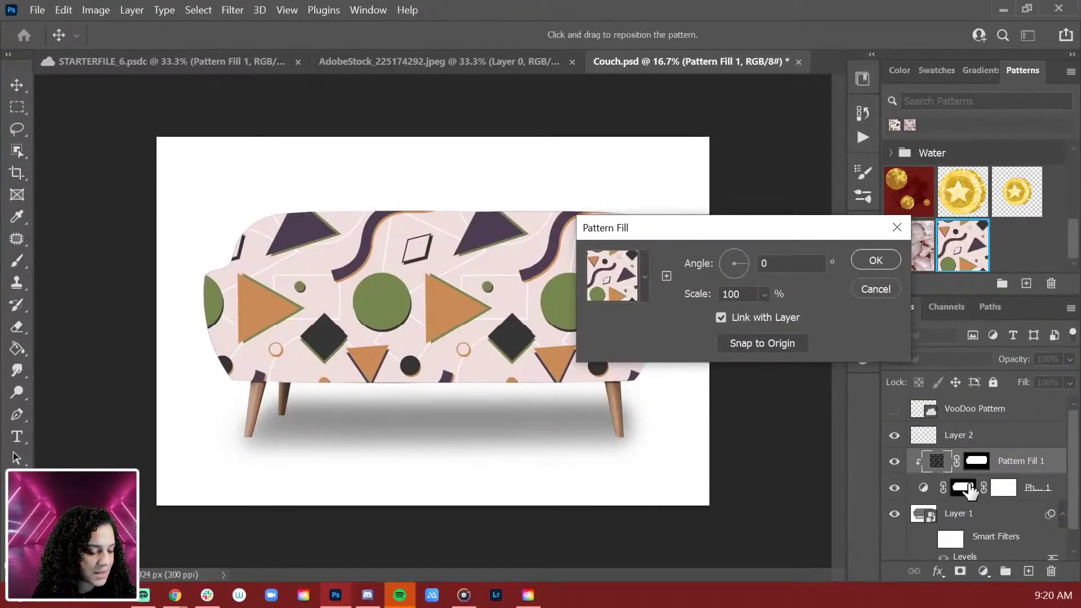
left_click(878, 289)
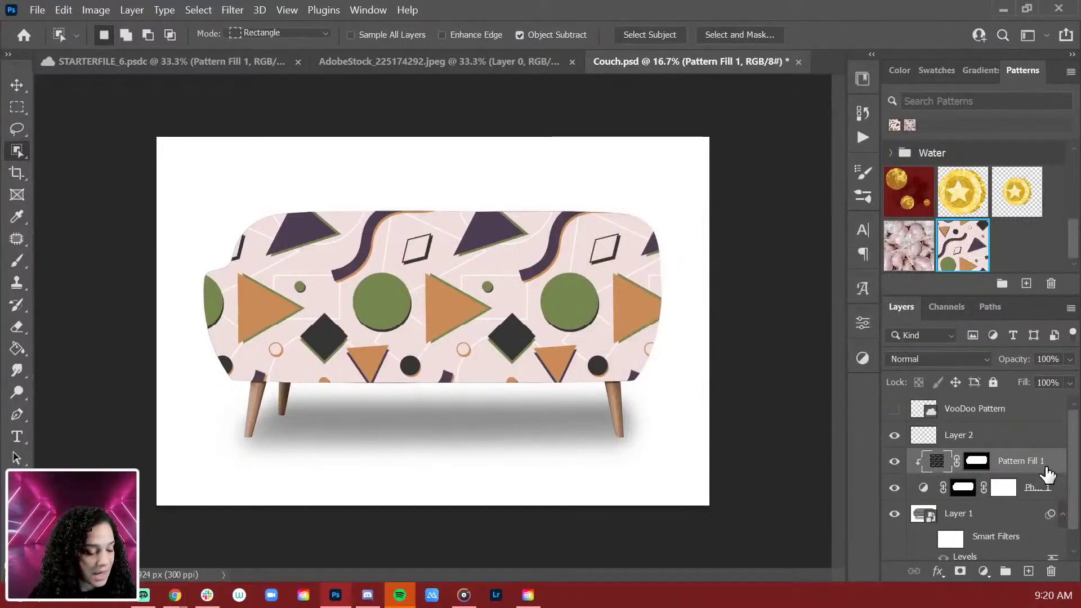
key("ctrl+z")
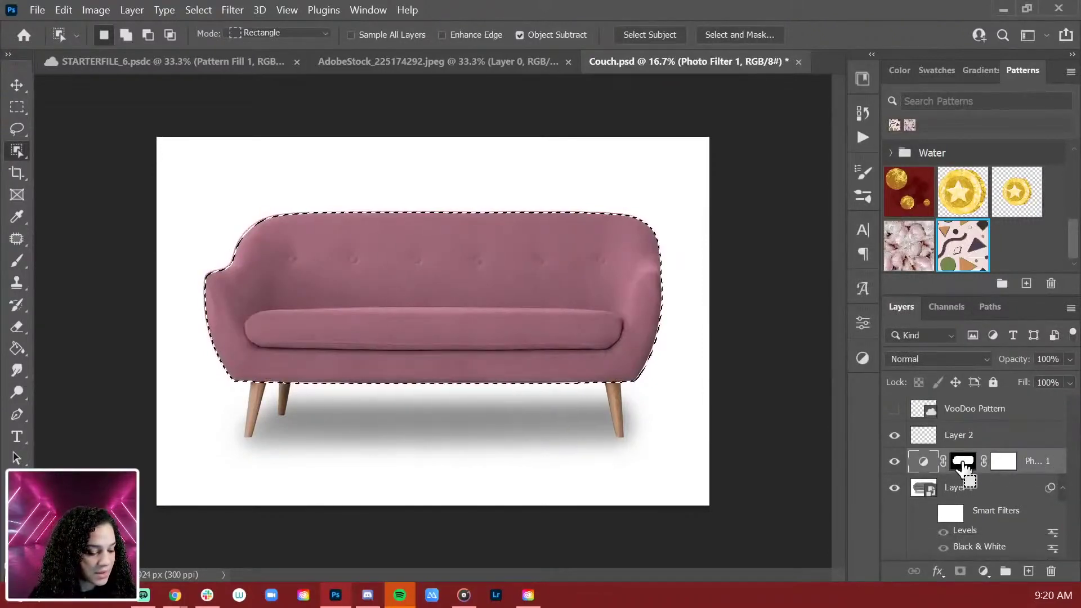
key("ctrl+d")
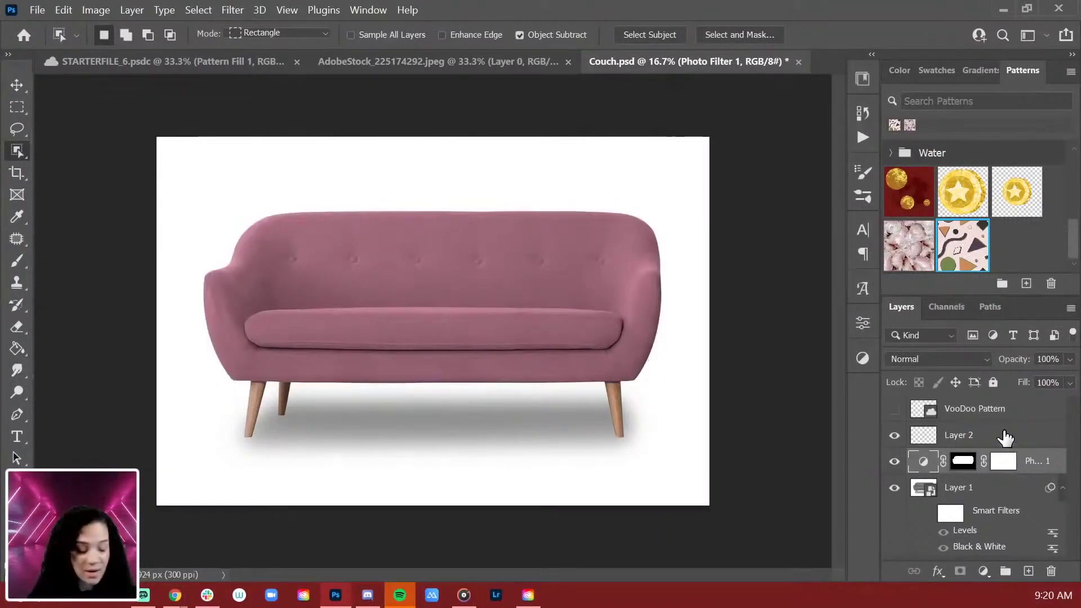
Apply the custom VooDoo pattern as an unclipped fill covering the whole canvas, and place its layer directly above the Photo Filter
left_click_drag(958, 251, 425, 354)
key("ctrl+z")
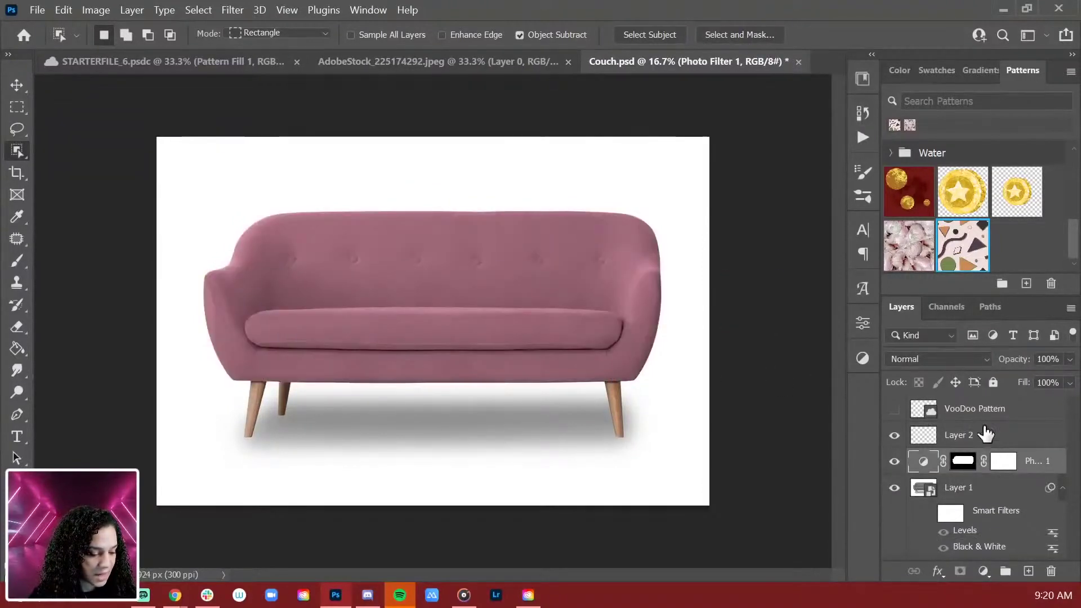
left_click(894, 461)
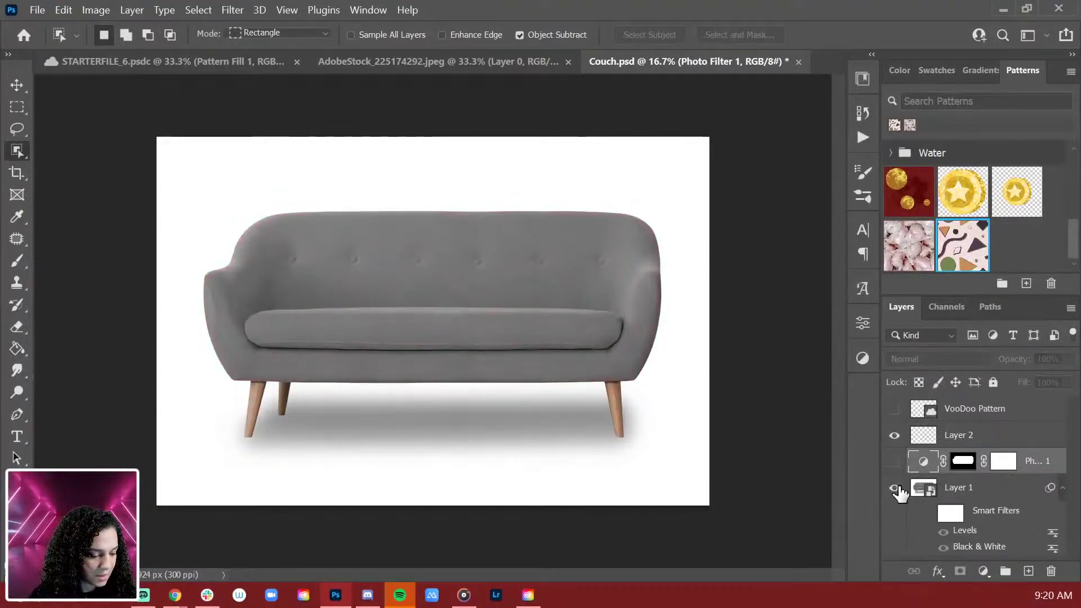
left_click_drag(962, 247, 383, 309)
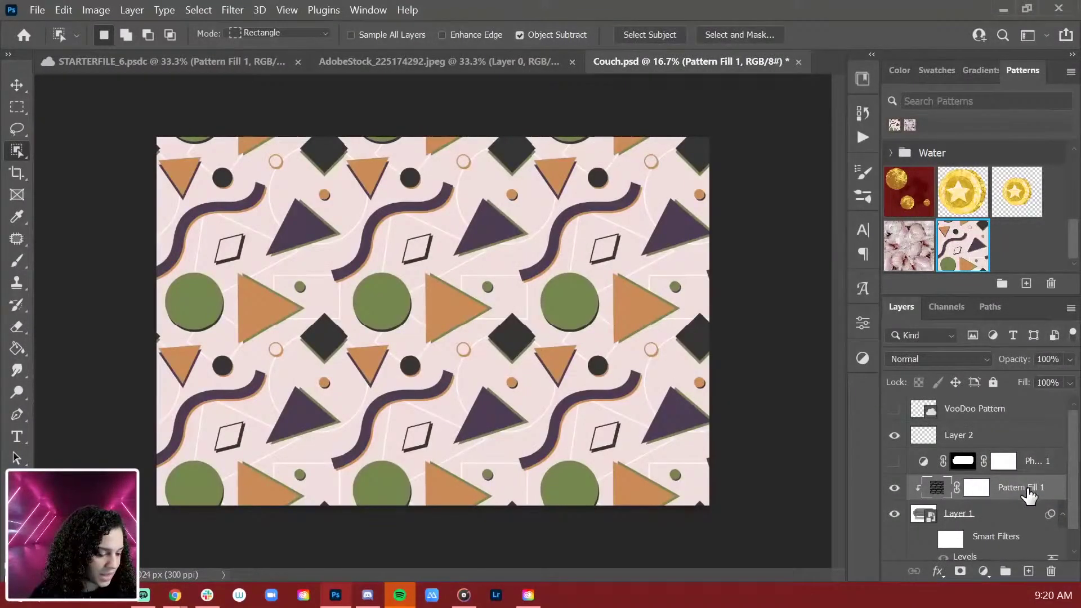
left_click_drag(1029, 495, 1005, 465)
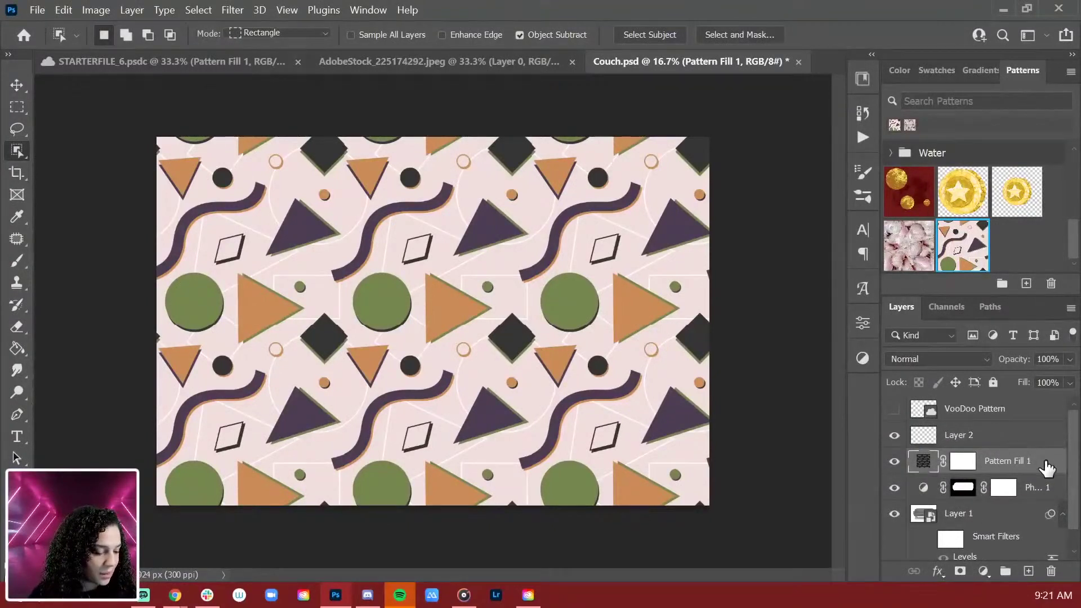
Load the sofa outline from the Photo Filter's mask as a selection and make Pattern Fill 1's mask active
left_click(964, 490, "ctrl")
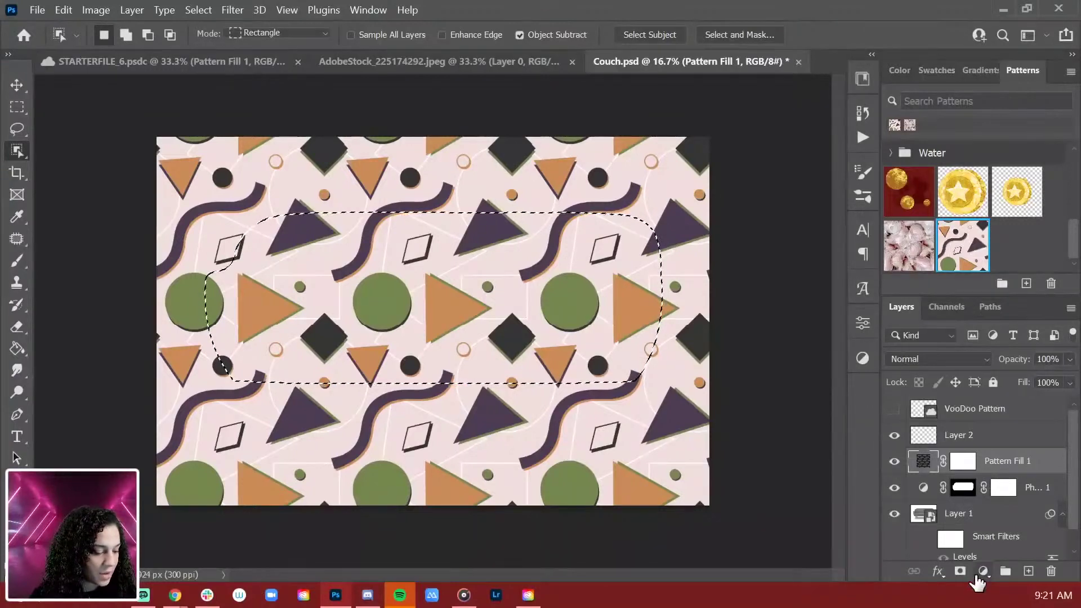
left_click(964, 462)
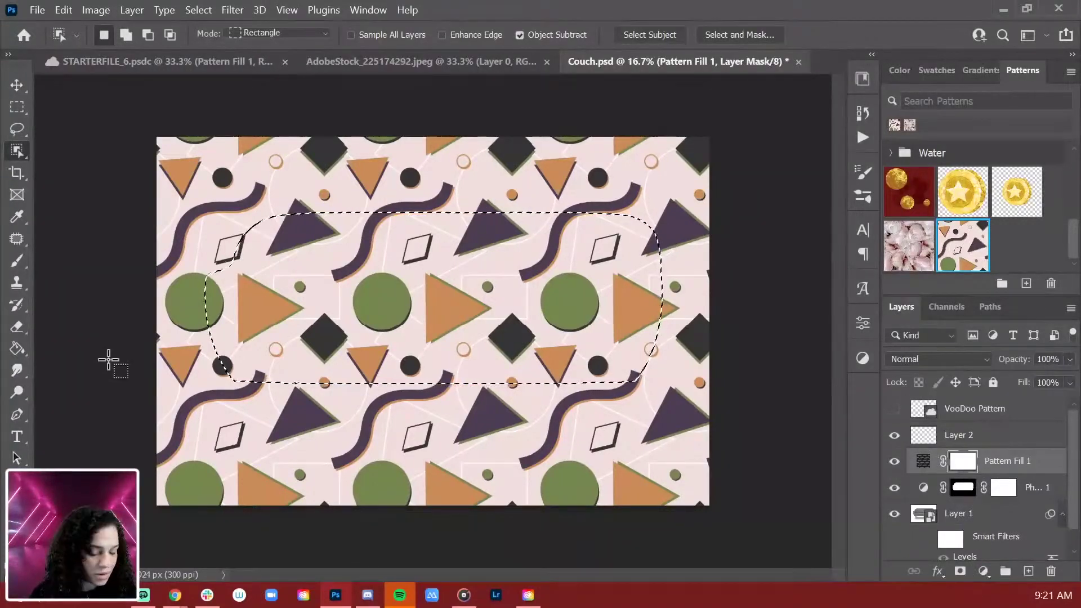
Try filling the sofa selection with the foreground color on Pattern Fill 1's mask, and undo the fill
left_click(17, 349)
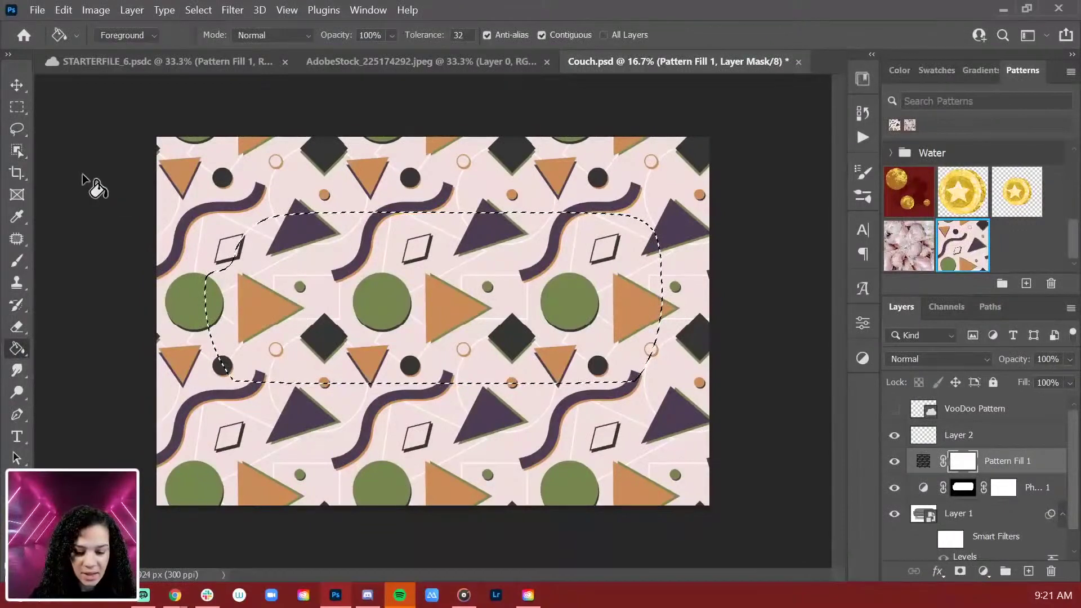
left_click(17, 107)
right_click(272, 217)
left_click(405, 241)
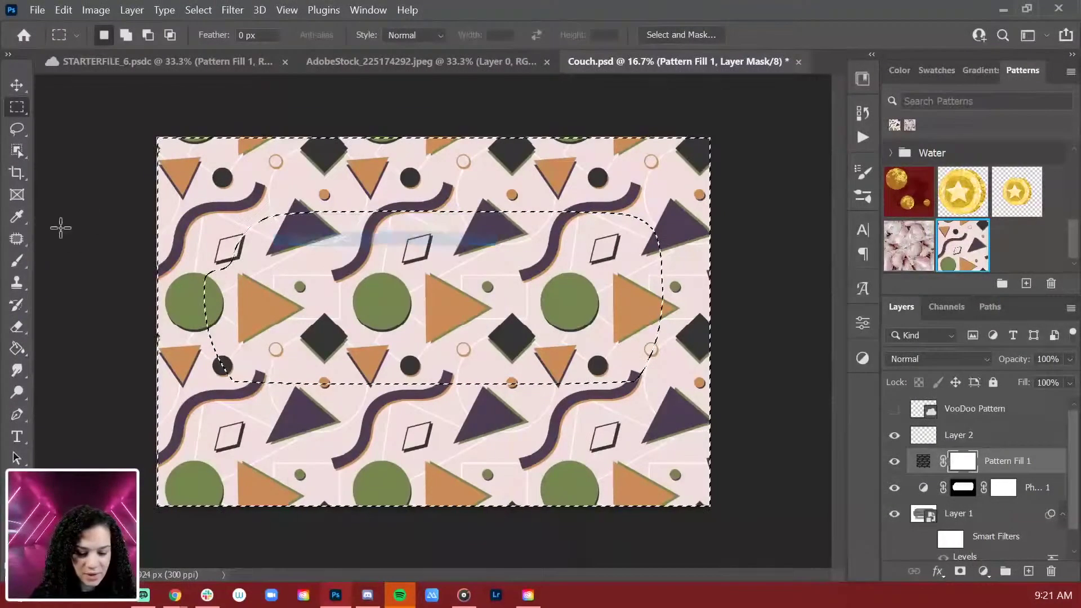
left_click(17, 348)
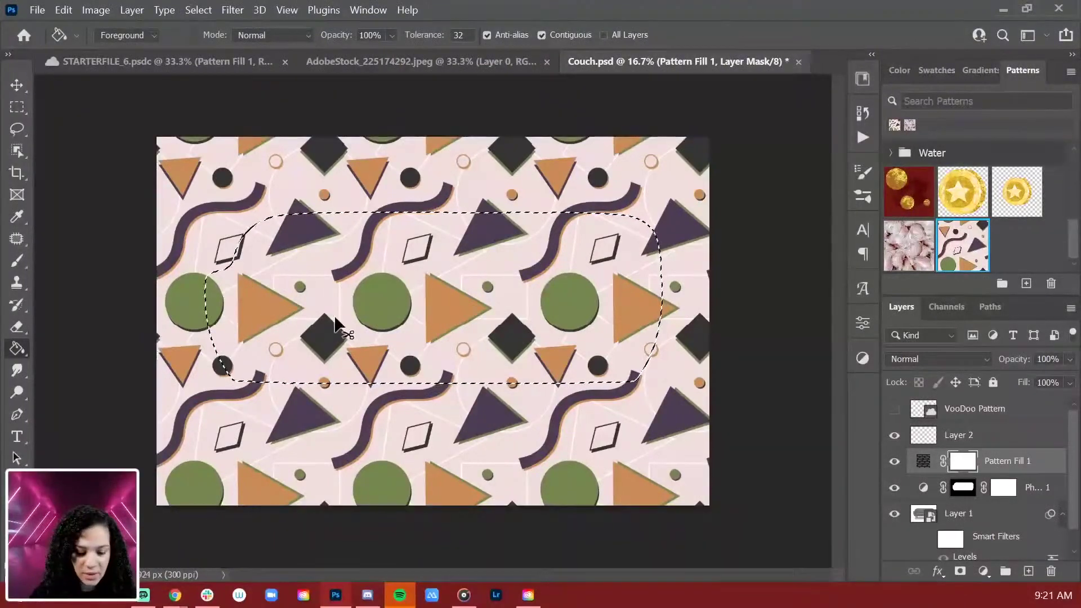
left_click(420, 298)
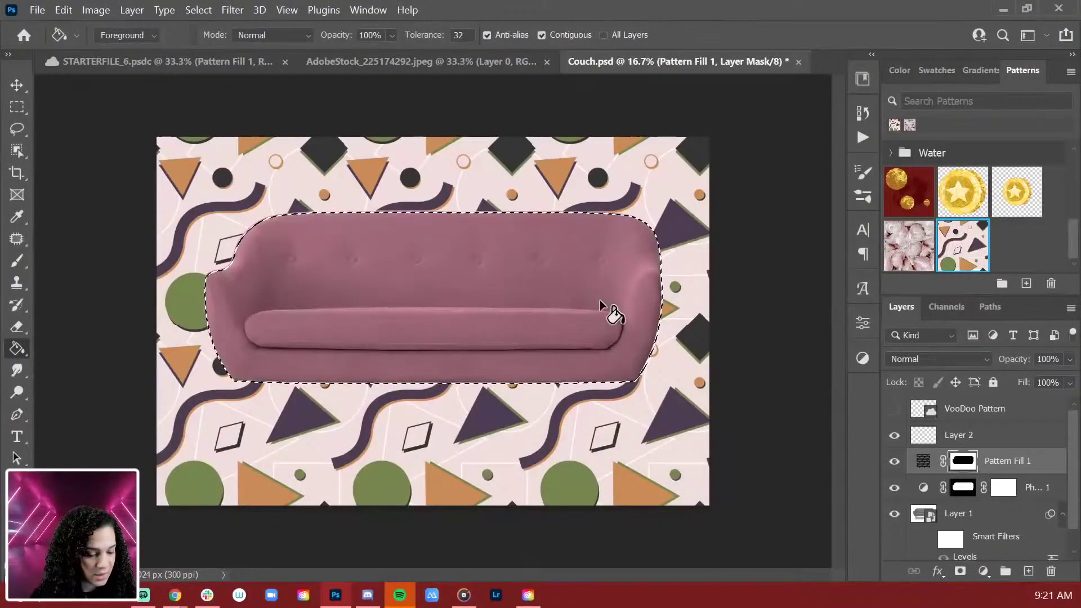
left_click(254, 231)
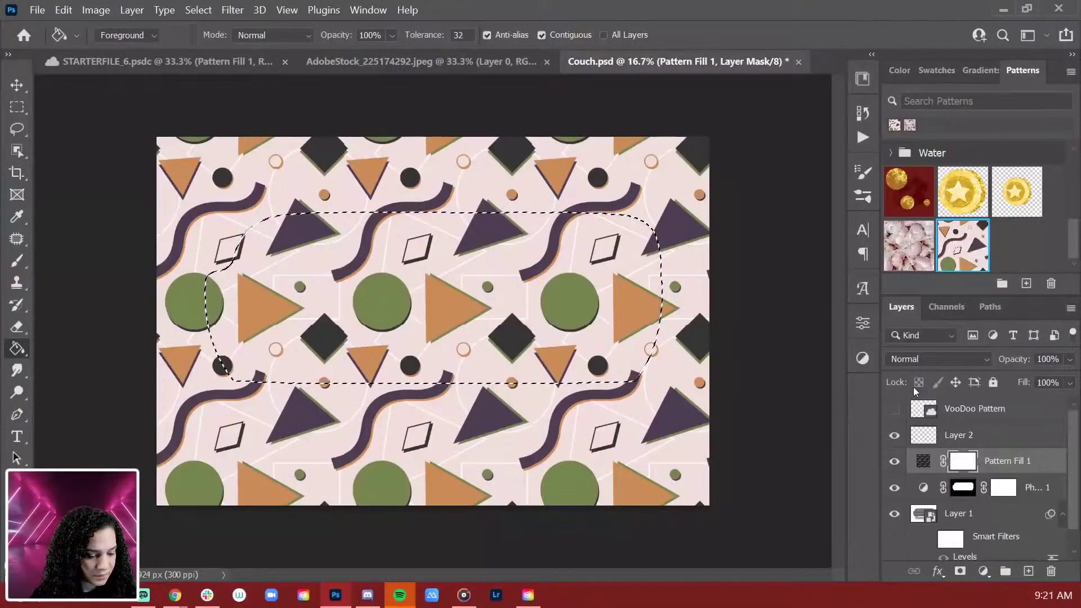
Invert the sofa selection and fill Pattern Fill 1's mask with black so the pattern is limited to the upholstery
left_click(17, 108)
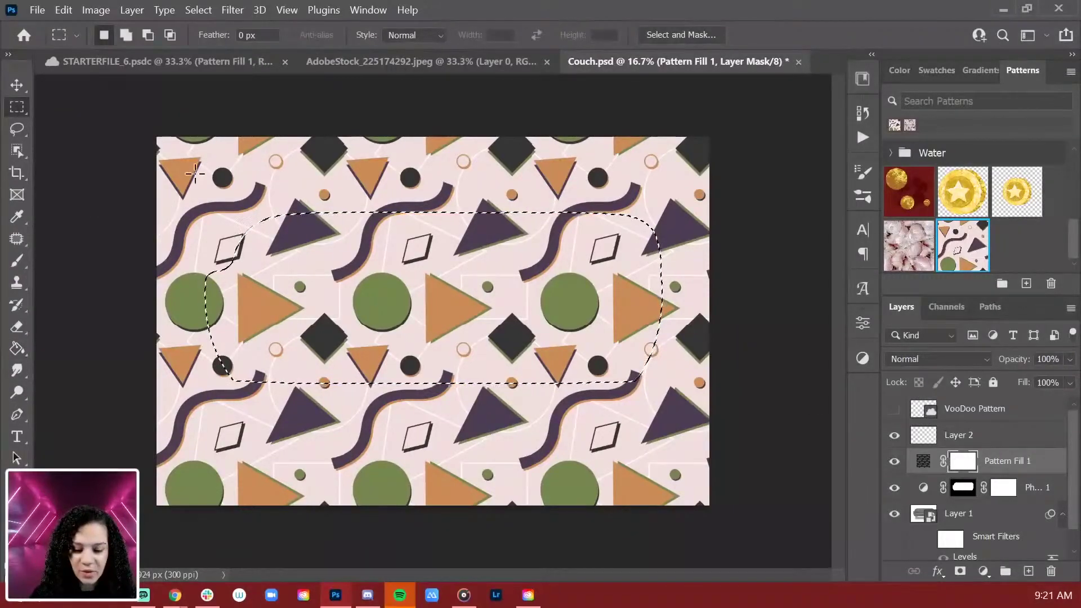
right_click(332, 190)
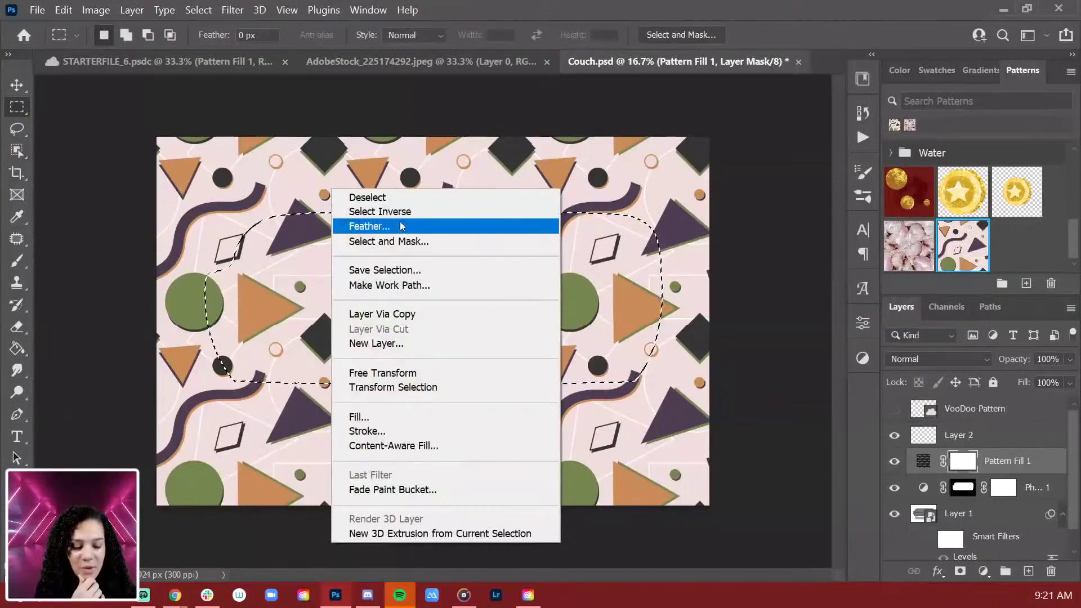
left_click(380, 212)
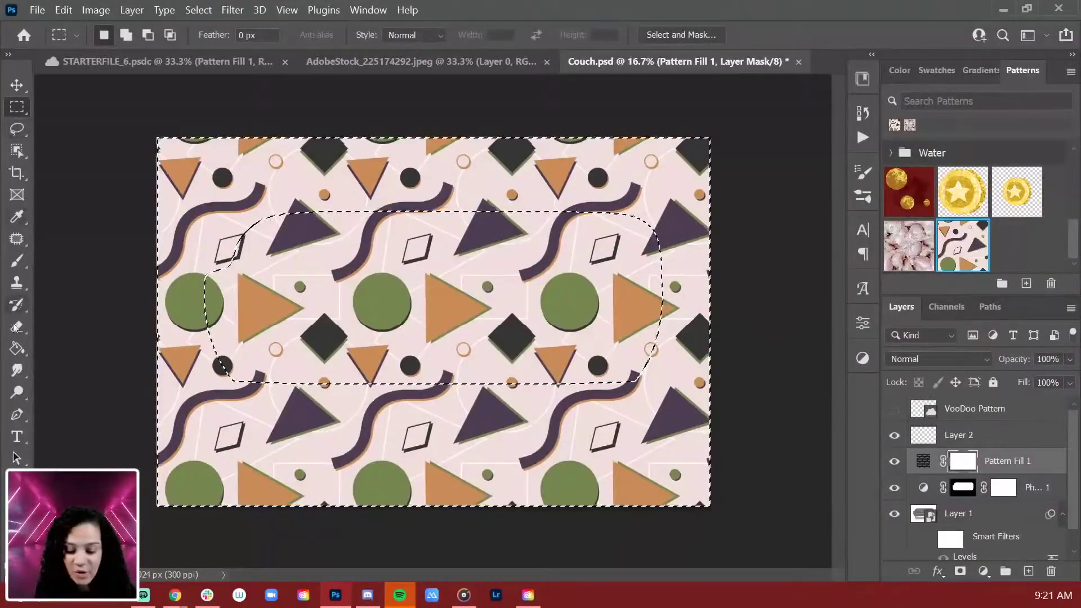
left_click(20, 350)
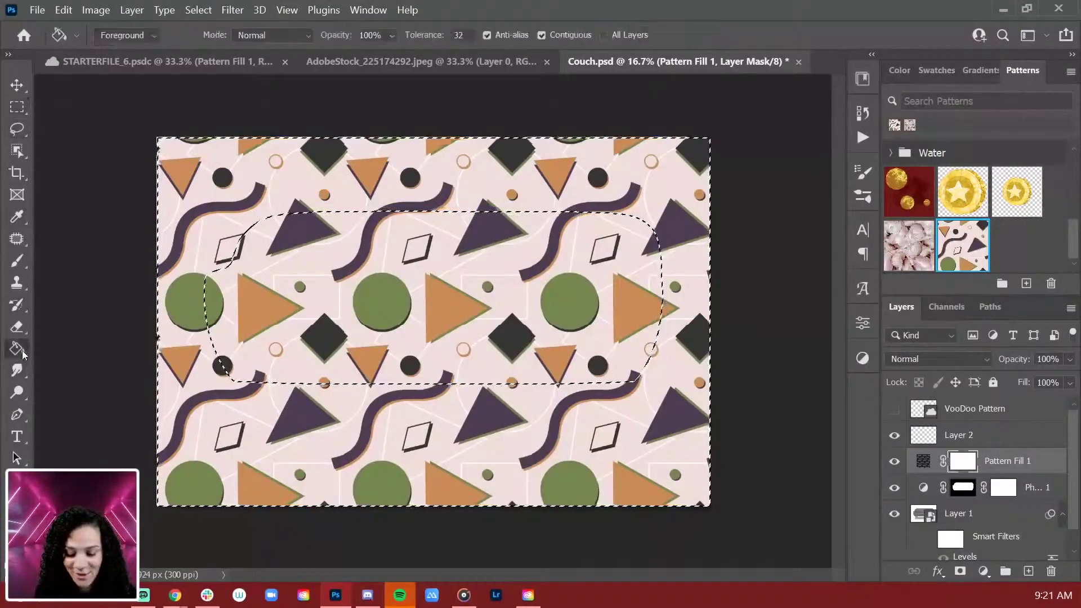
left_click(447, 197)
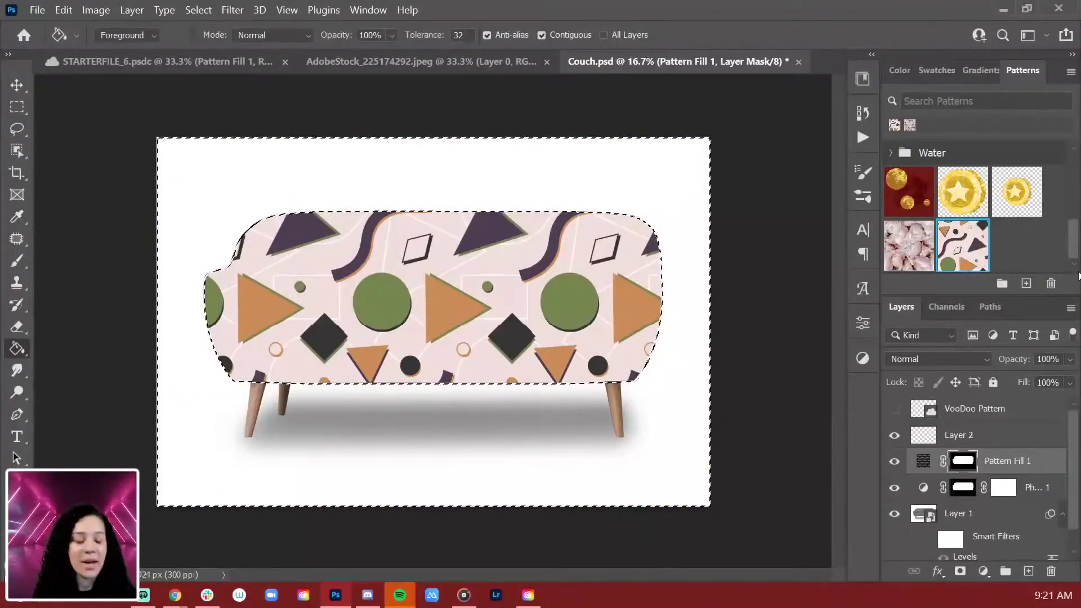
Hide the Pattern Fill 1 layer and clear the selection
left_click(1058, 470)
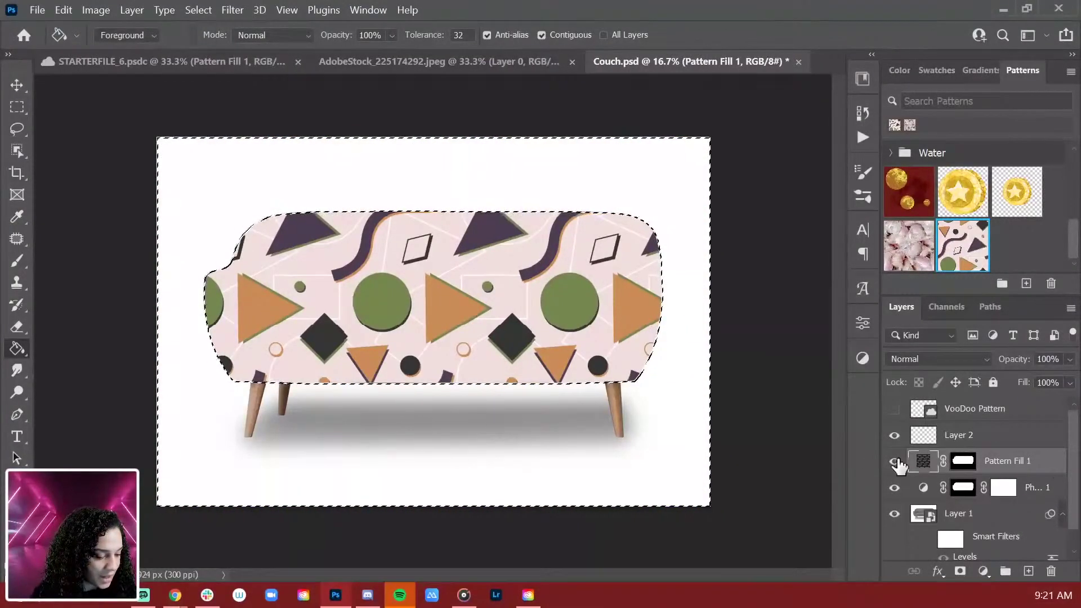
left_click(895, 461)
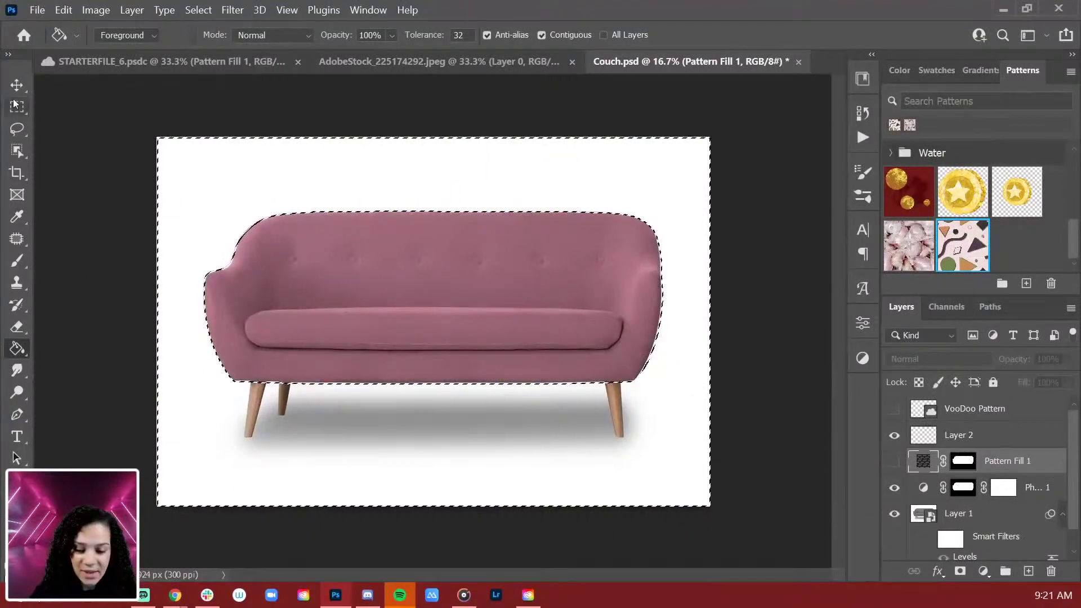
key("w")
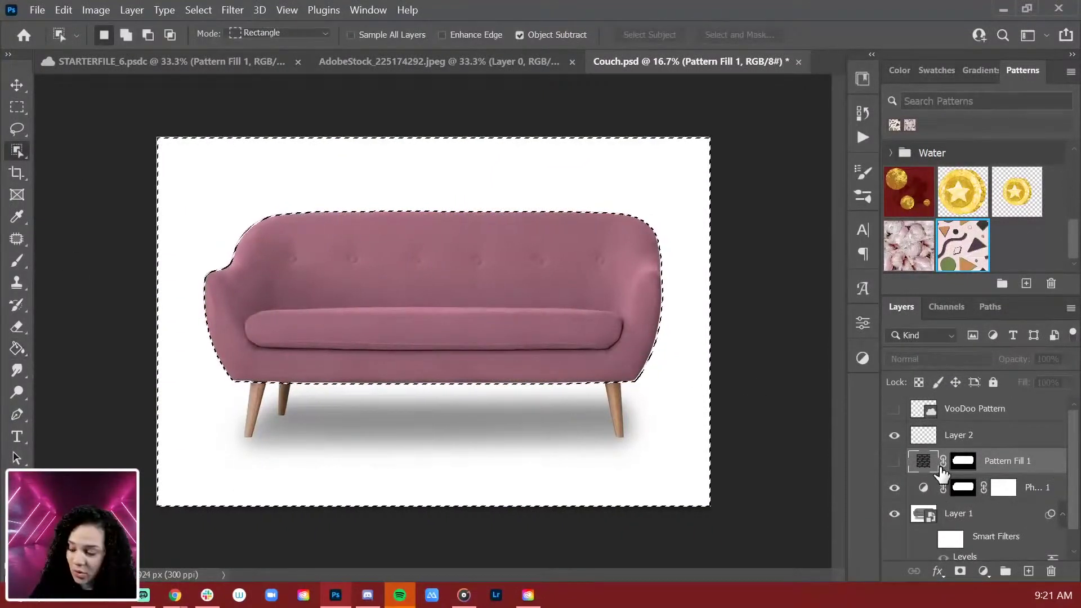
key("ctrl+d")
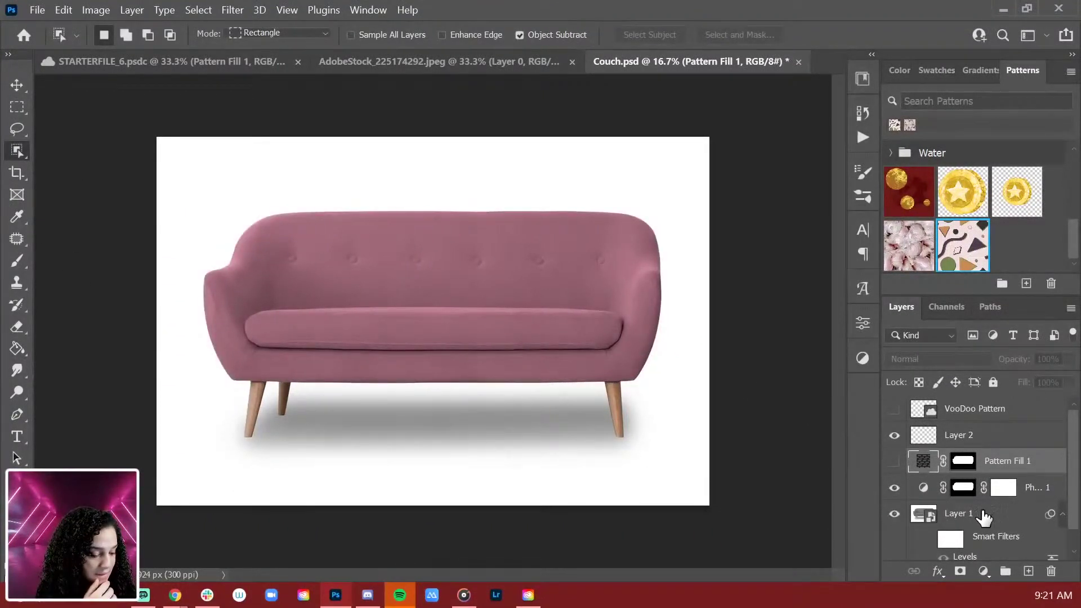
Try selecting the seat cushion on Layer 1 with the Object Selection tool, and deselect it
left_click(1001, 527)
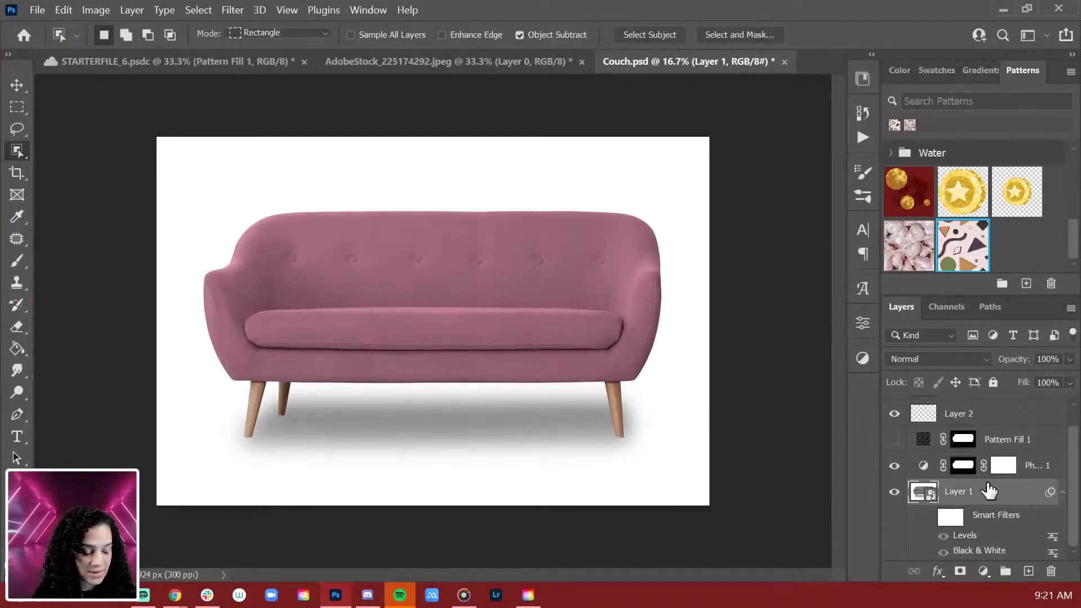
key("ctrl+plus")
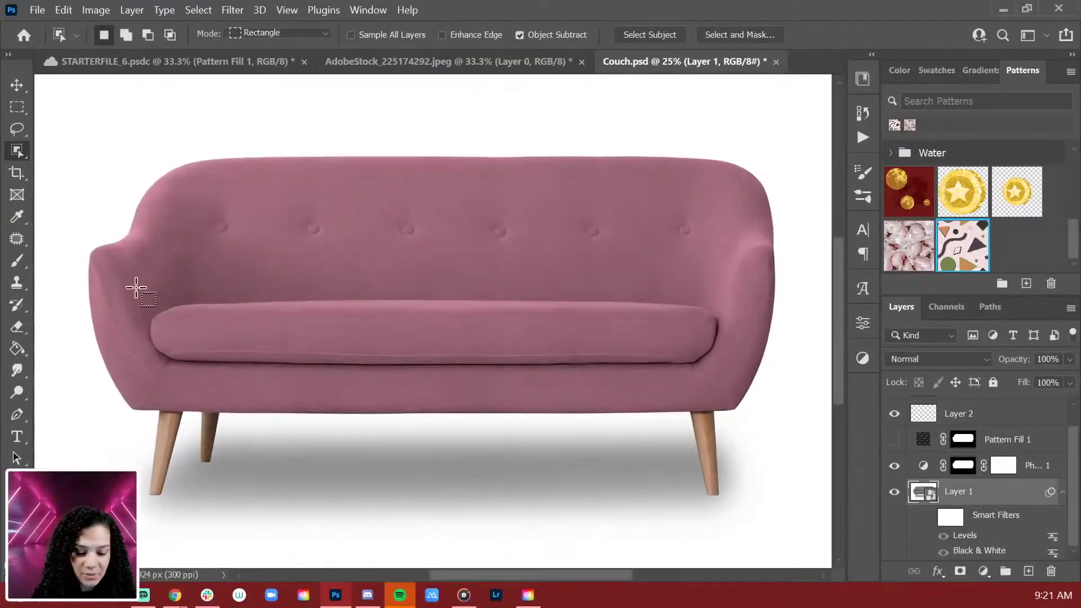
left_click_drag(136, 287, 732, 374)
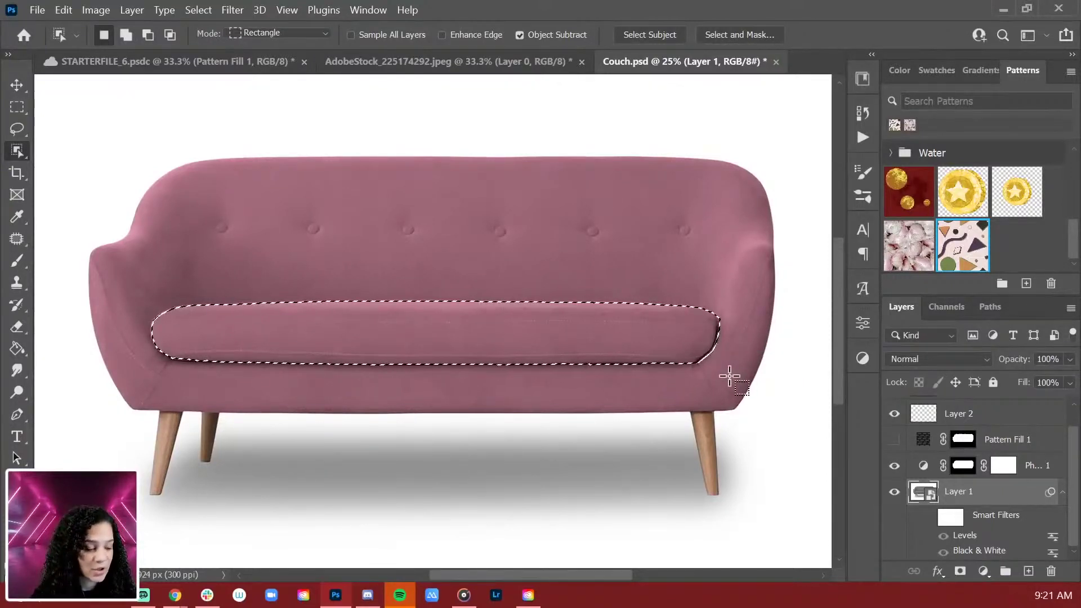
left_click(593, 354)
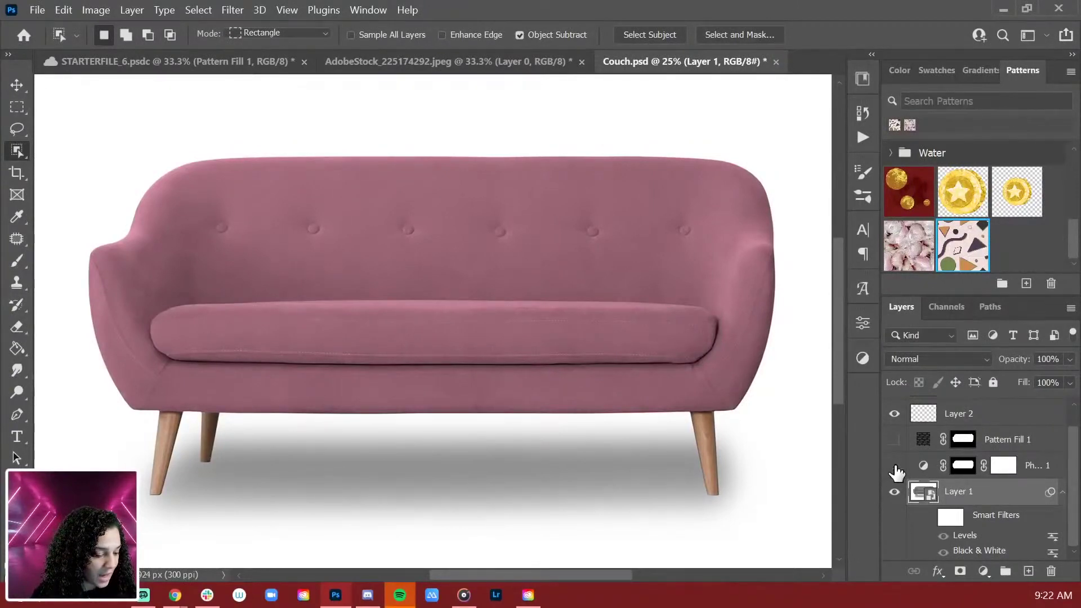
Add the VooDoo pattern as a second fill and place its layer, unclipped, directly above Pattern Fill 1
left_click(1014, 441)
left_click_drag(963, 245, 442, 276)
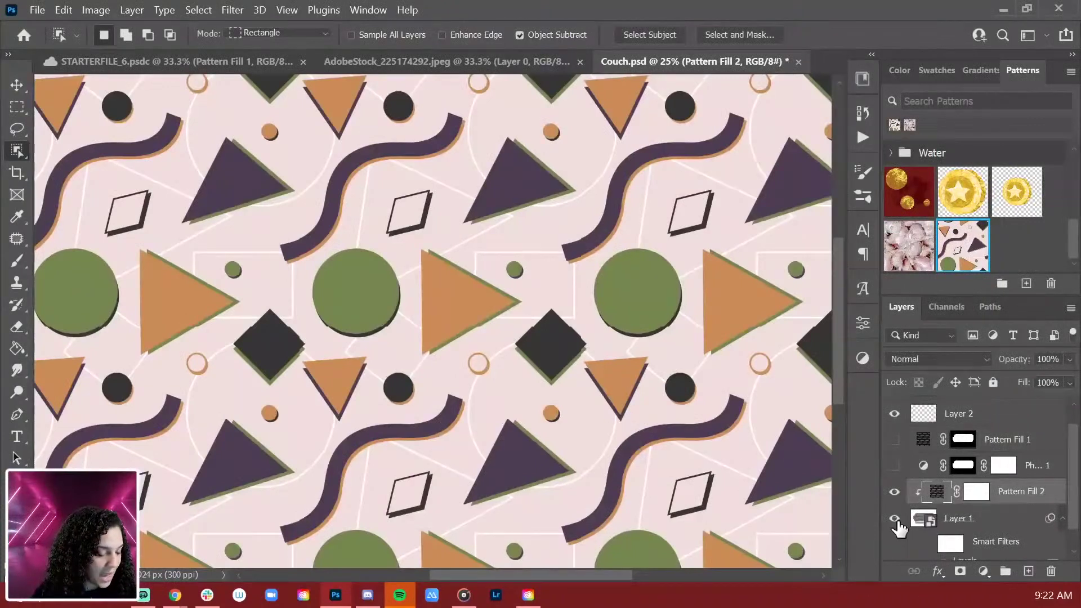
left_click_drag(1047, 501, 1045, 436)
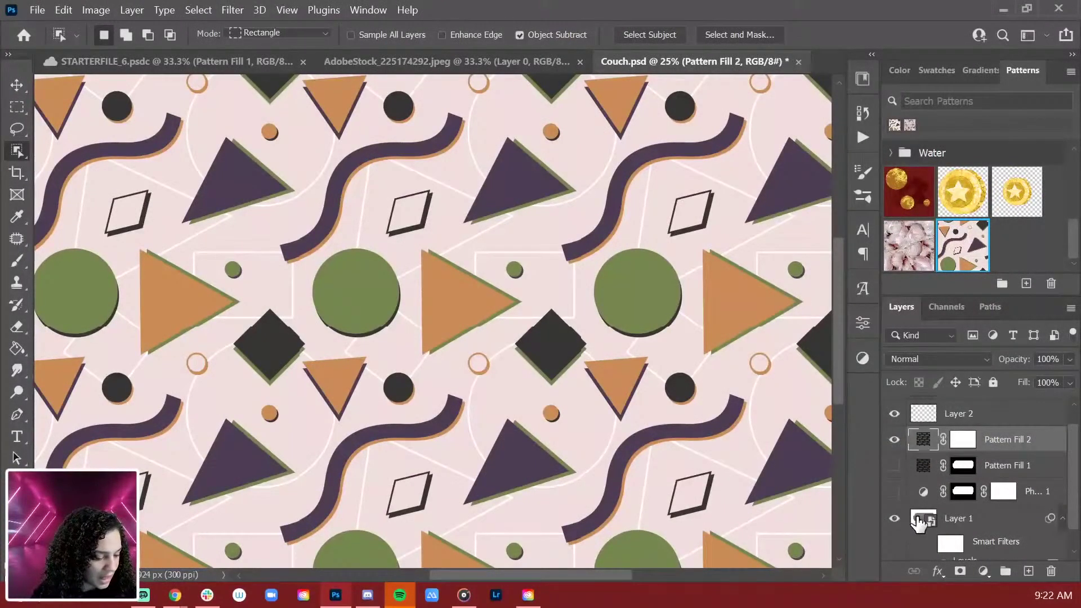
Hide Pattern Fill 2, select the sofa's seat cushion with the Object Selection tool, and make the fill's mask active
left_click(893, 441)
left_click_drag(128, 289, 721, 367)
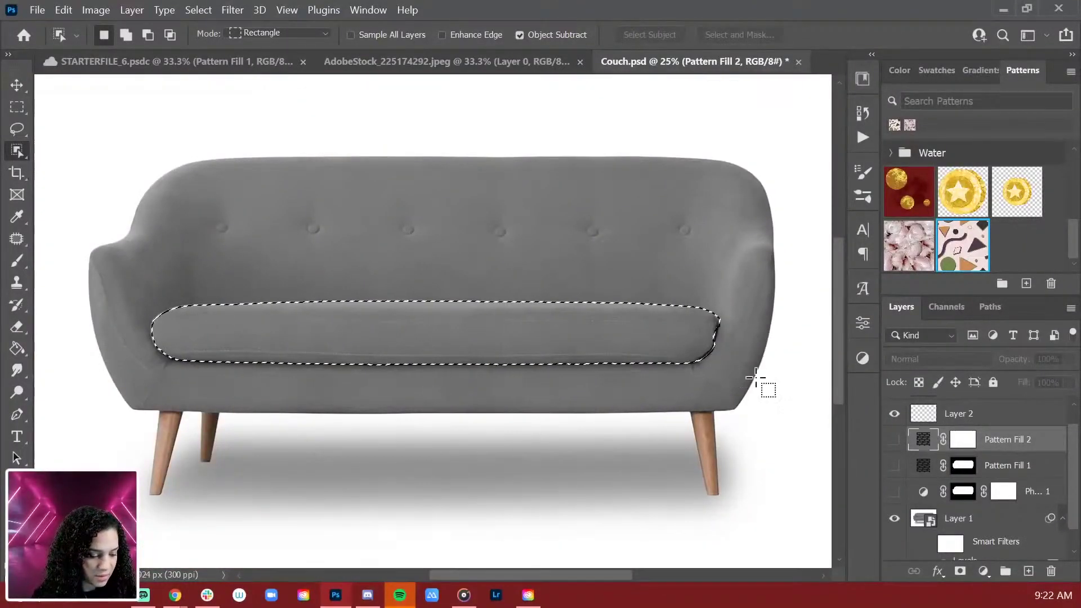
left_click(963, 439)
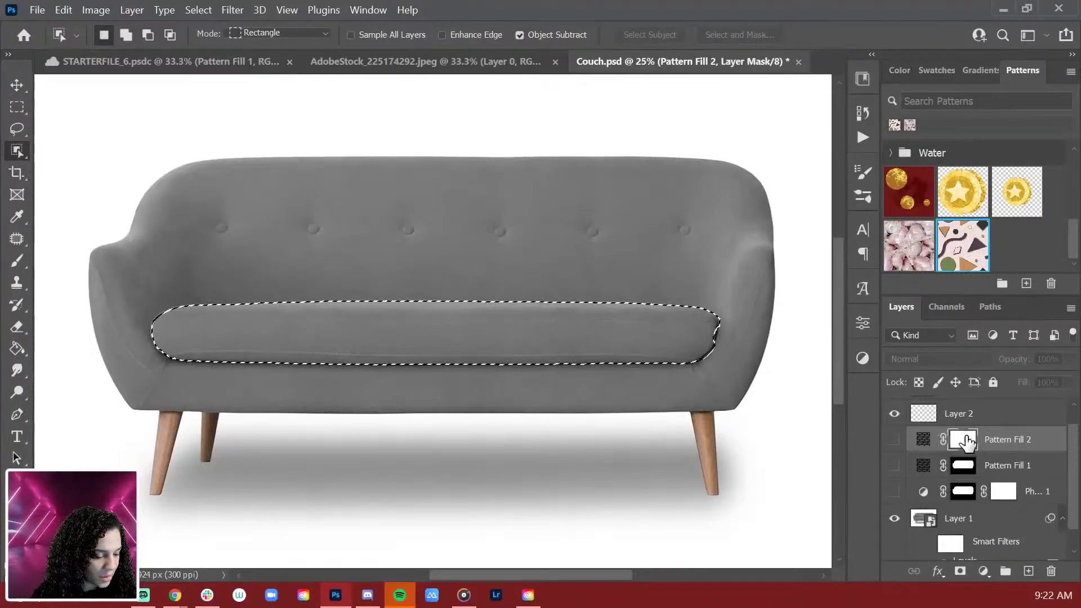
Invert the cushion selection, show Pattern Fill 2, and fill its mask with black so the pattern covers only the seat cushion
key("m")
right_click(138, 145)
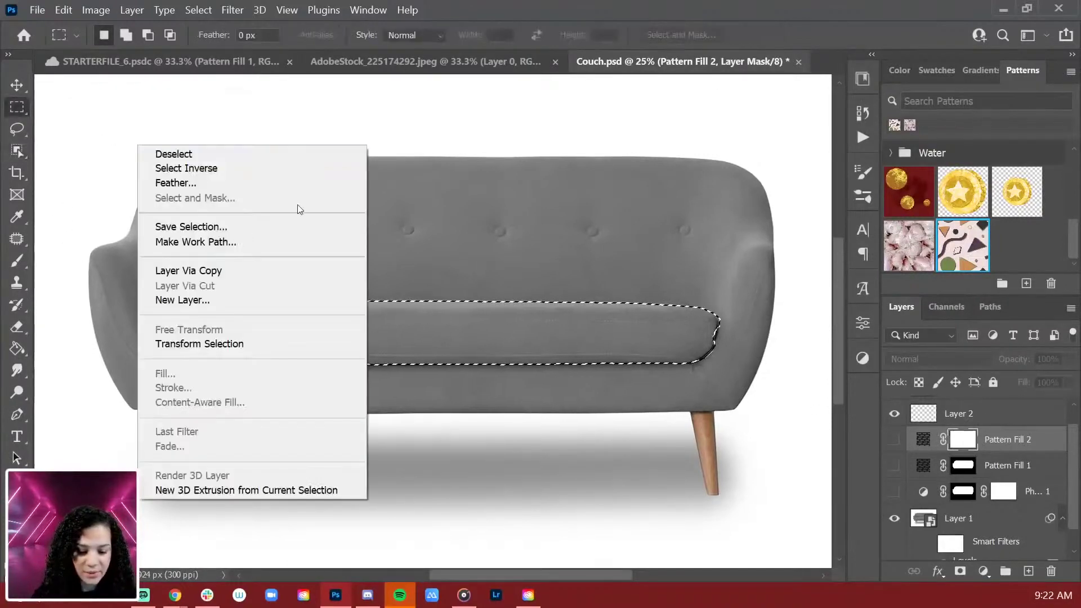
left_click(250, 169)
key("ctrl+minus")
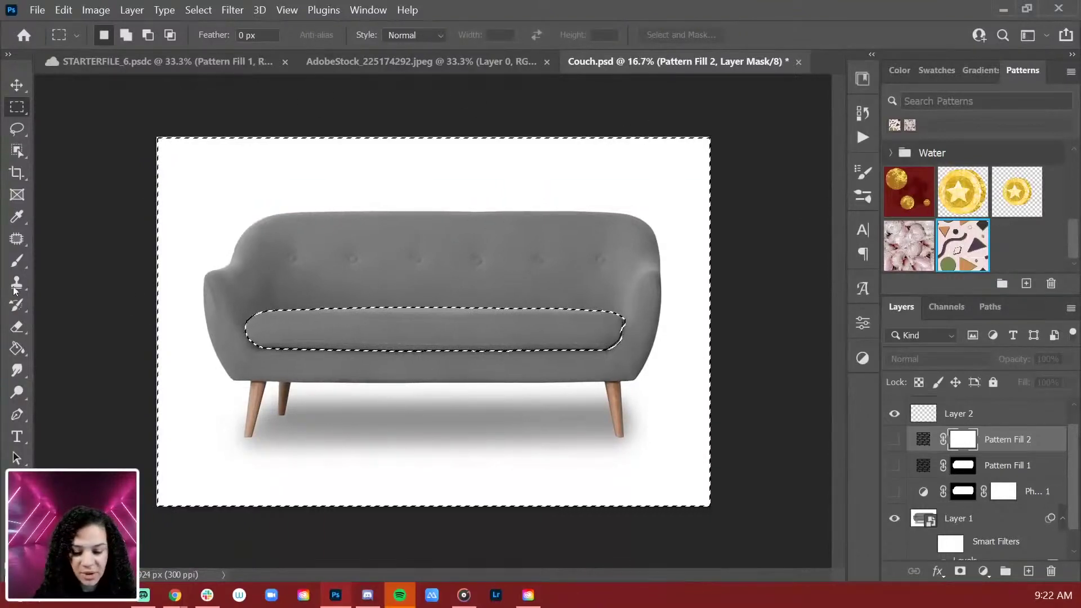
left_click(17, 348)
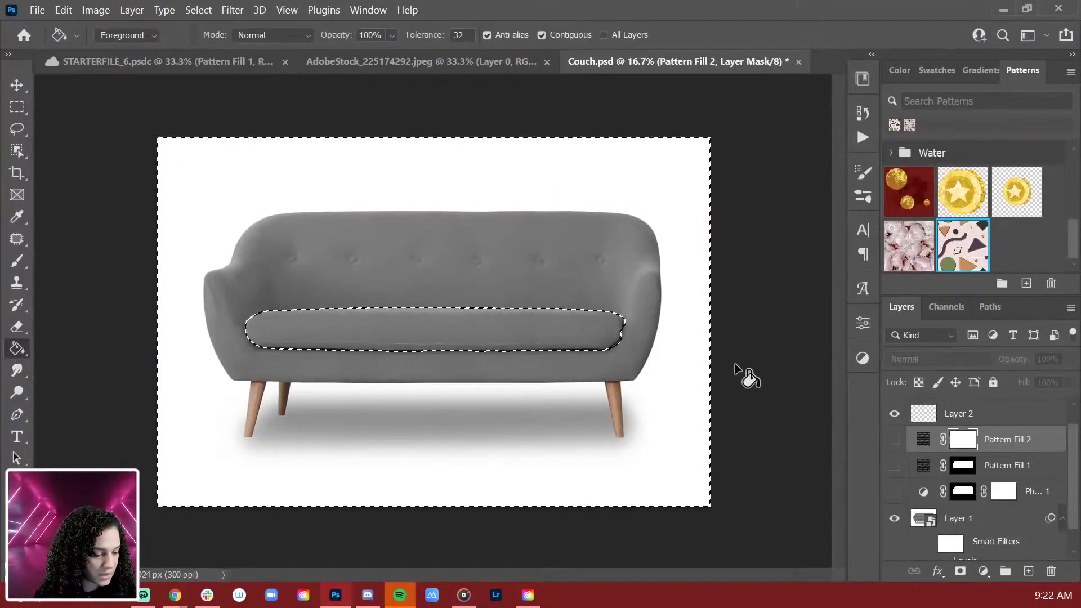
left_click(895, 440)
left_click(597, 225)
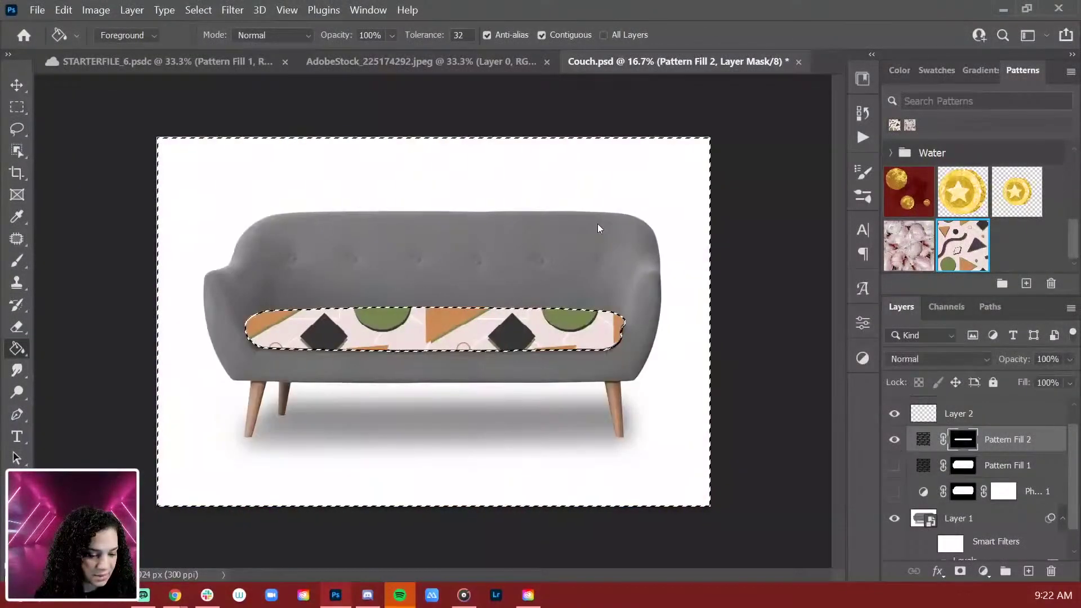
Show Pattern Fill 1 and the Photo Filter, hide Pattern Fill 2, and clear the selection
left_click(895, 465)
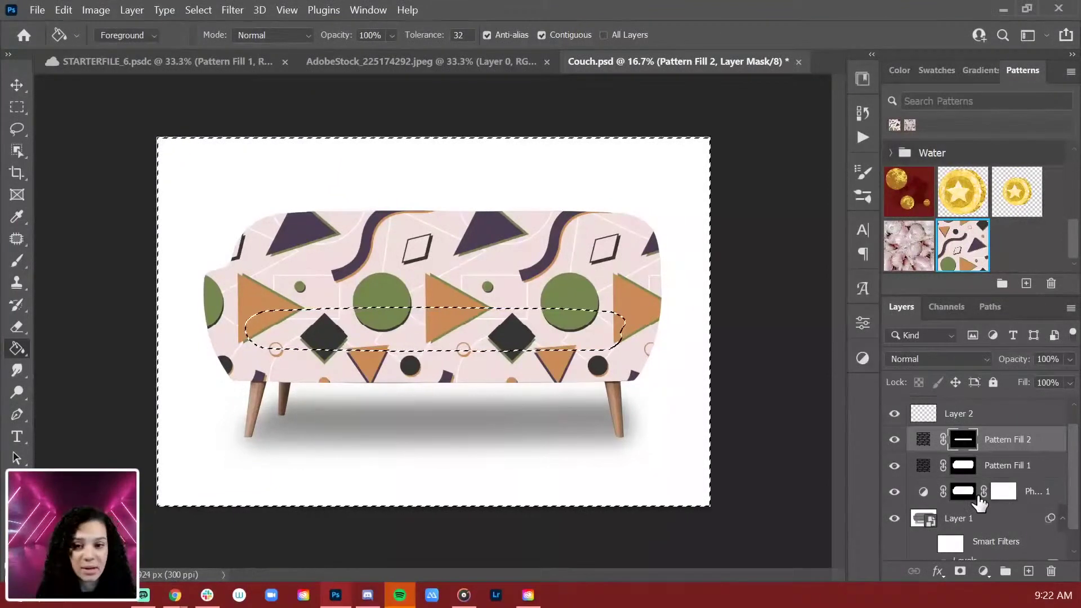
left_click(1049, 469)
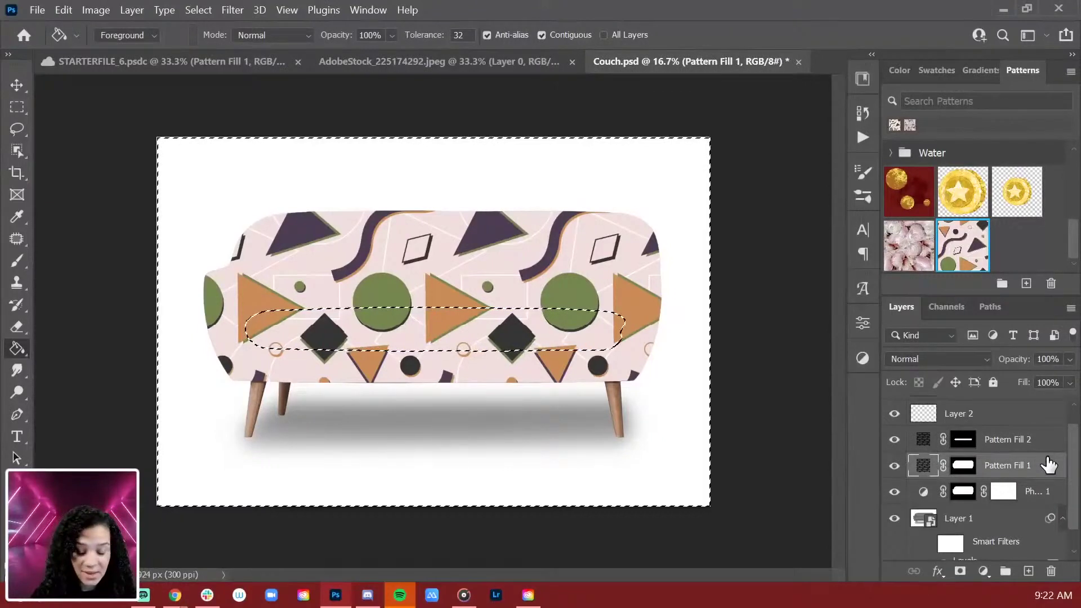
key("ctrl+d")
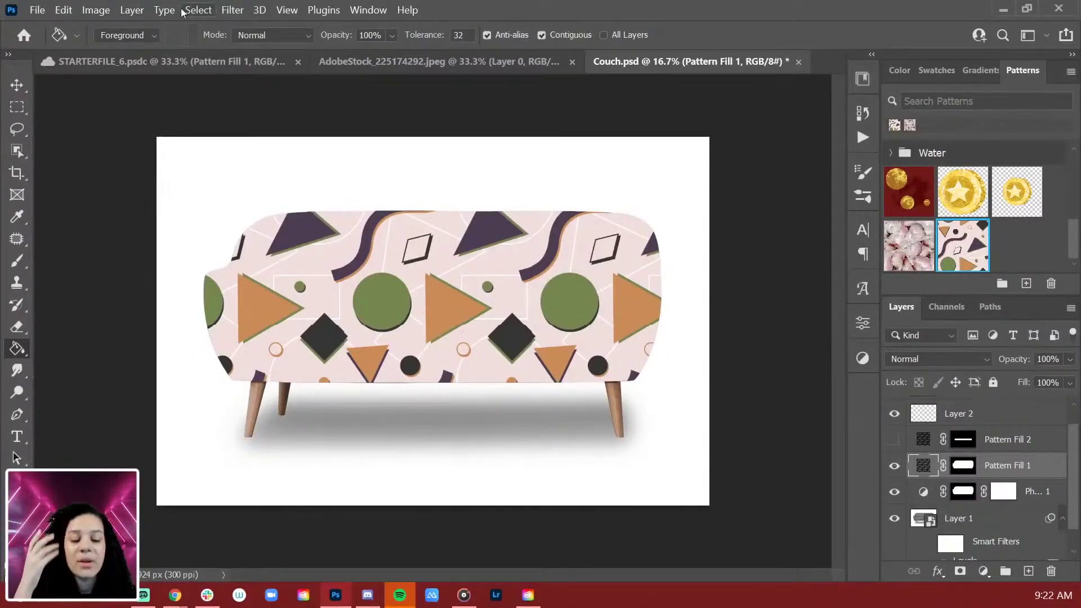
Convert Pattern Fill 1 to a smart object and apply Displace with horizontal and vertical scales of 10, stretched to fit
left_click(230, 10)
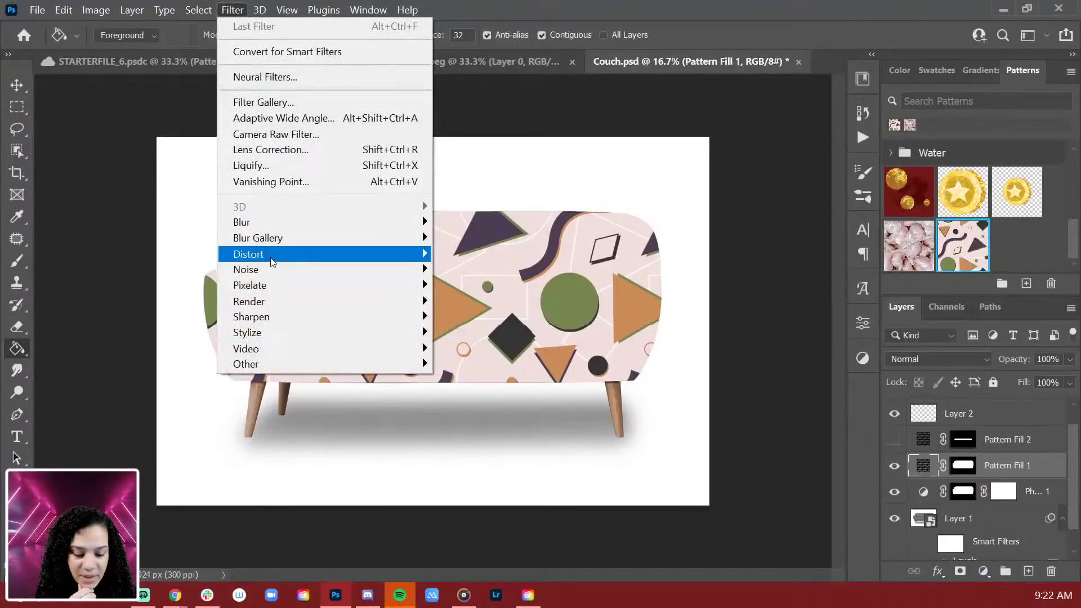
mouse_move(368, 259)
left_click(485, 253)
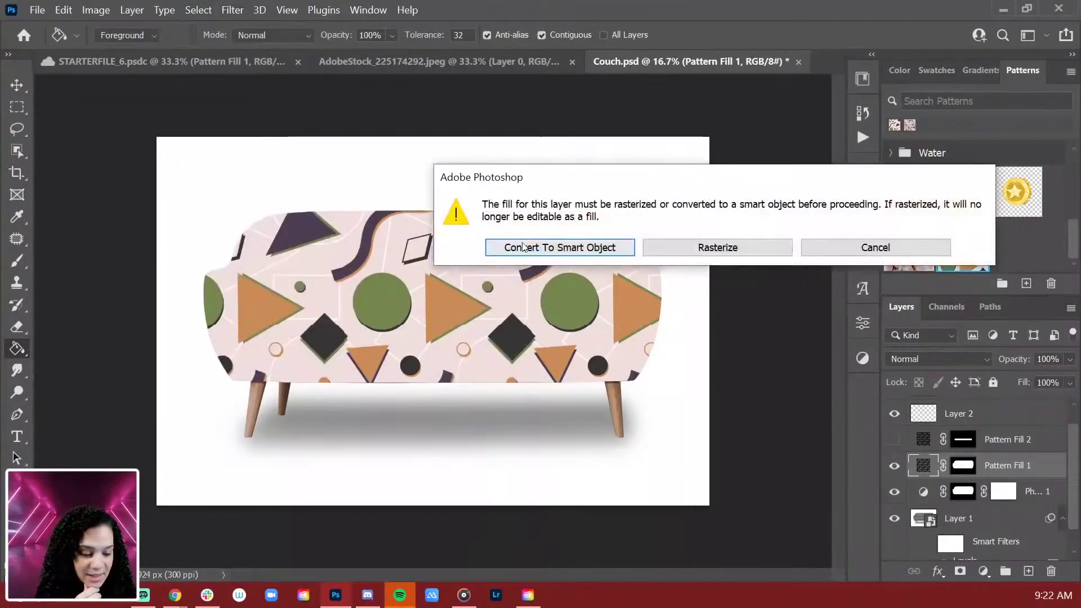
left_click(597, 250)
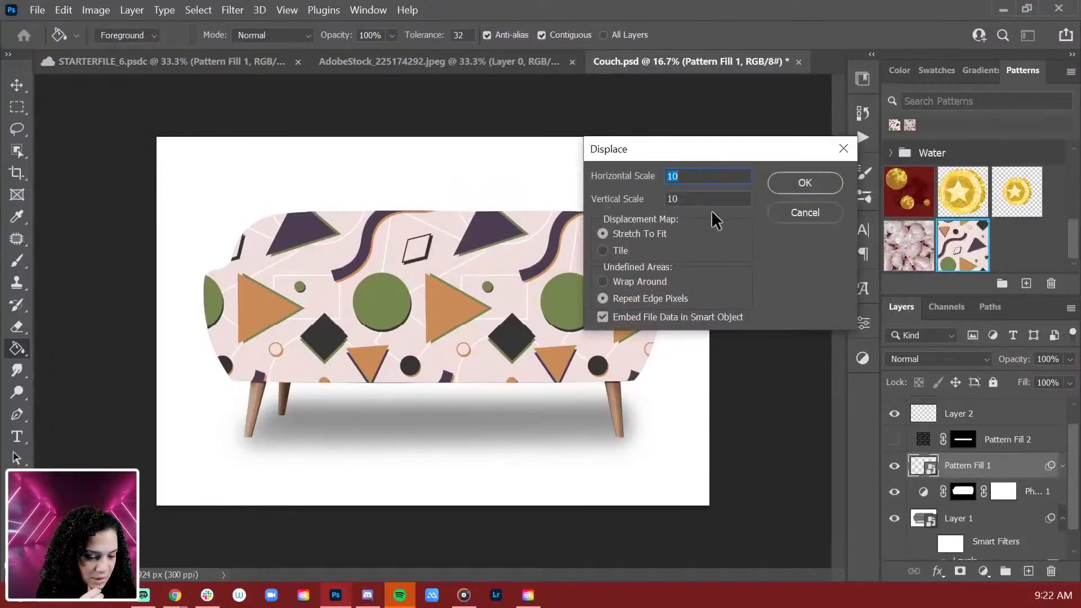
left_click(810, 181)
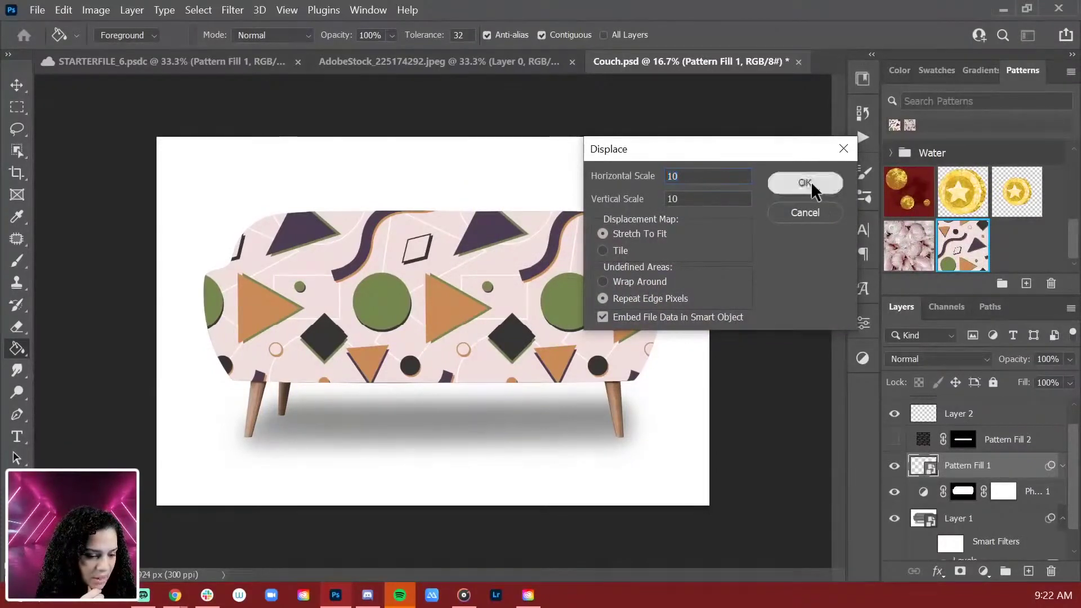
key("Escape")
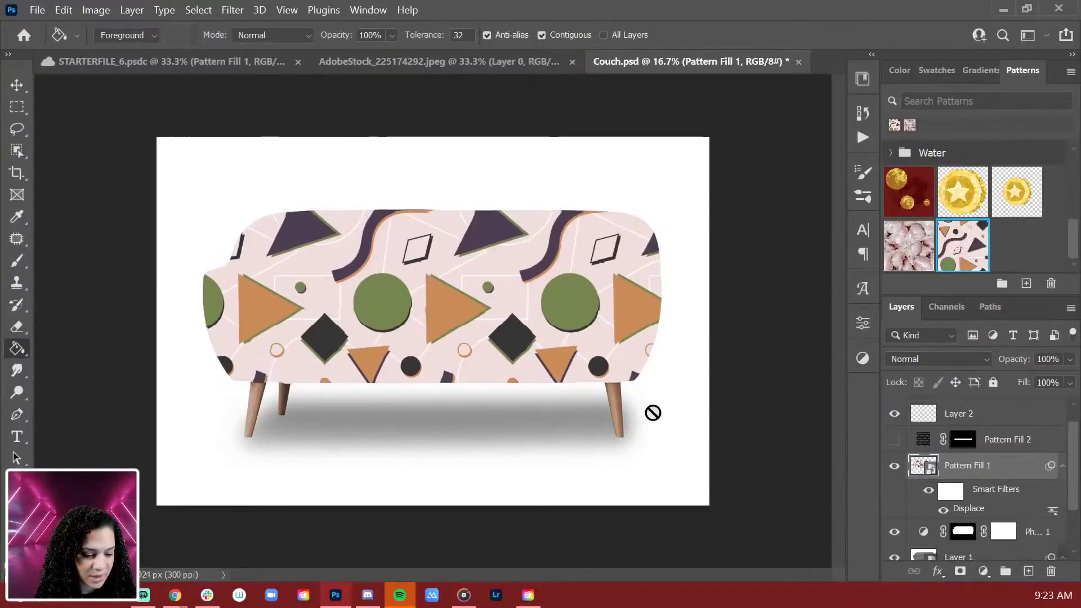
Examine the edges of the displaced pattern shapes up close and across the whole sofa
key("ctrl+plus")
key("ctrl+plus")
key("ctrl+plus")
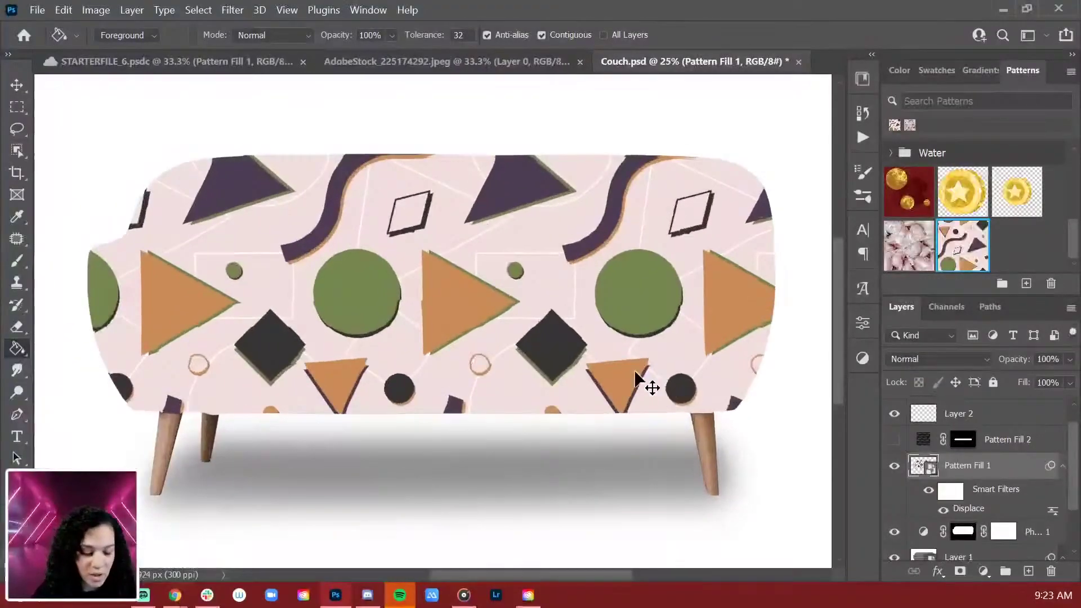
key("ctrl+plus")
key("ctrl+plus")
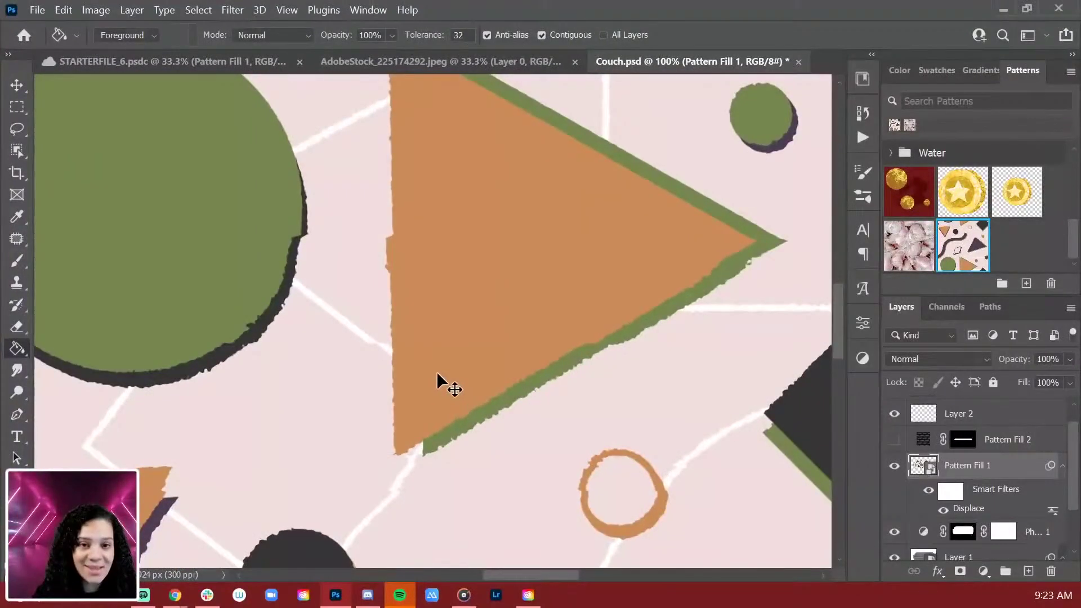
key("ctrl+plus")
left_click_drag(293, 256, 747, 370)
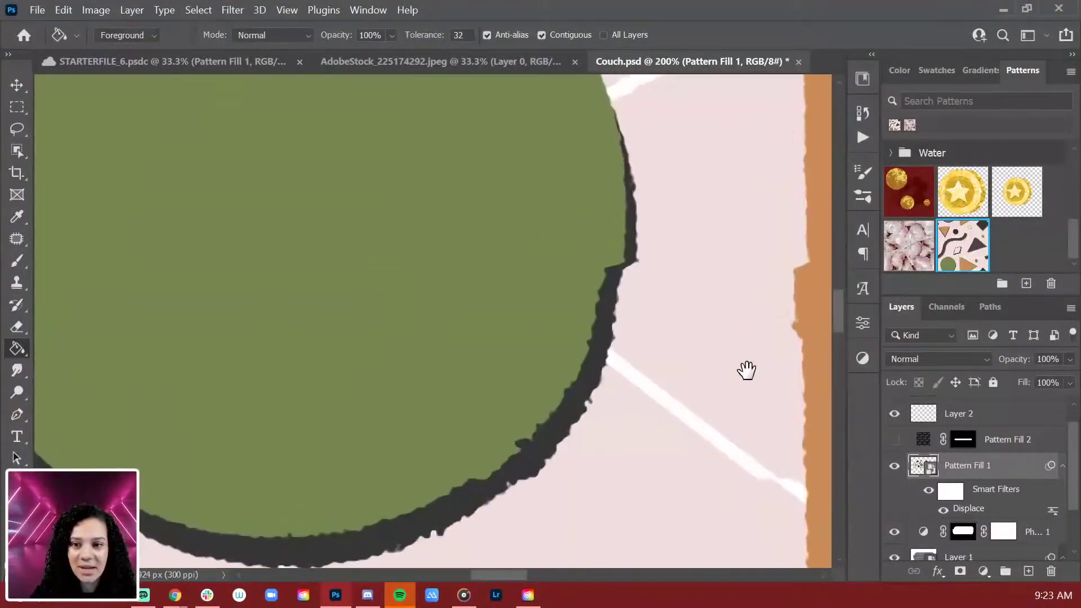
left_click_drag(406, 276, 512, 381)
key("ctrl+minus")
key("ctrl+minus")
key("ctrl+minus")
key("ctrl+minus")
key("ctrl+minus")
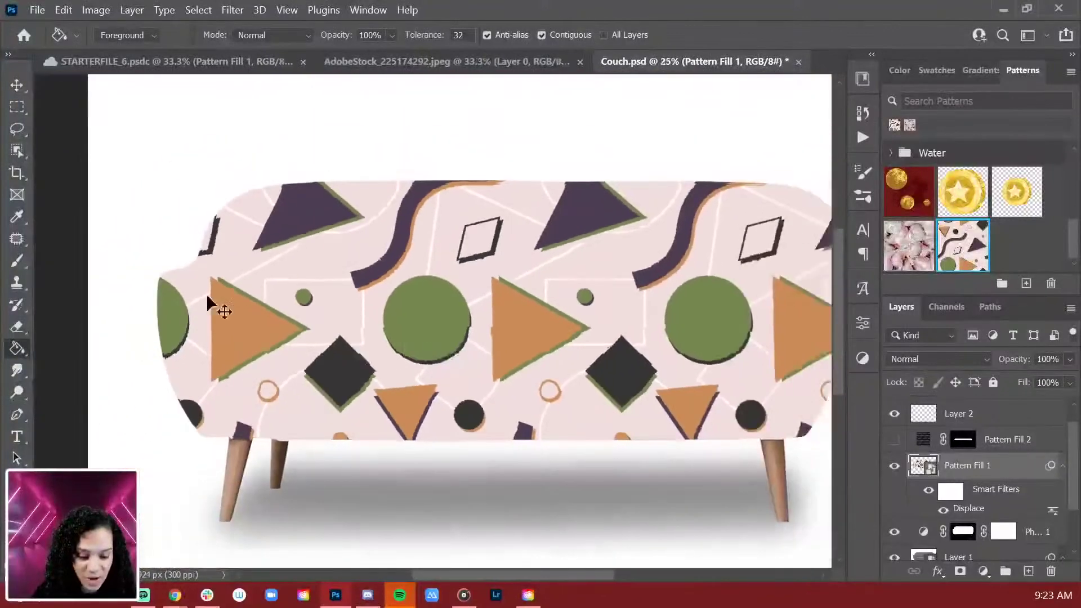
left_click_drag(741, 321, 685, 266)
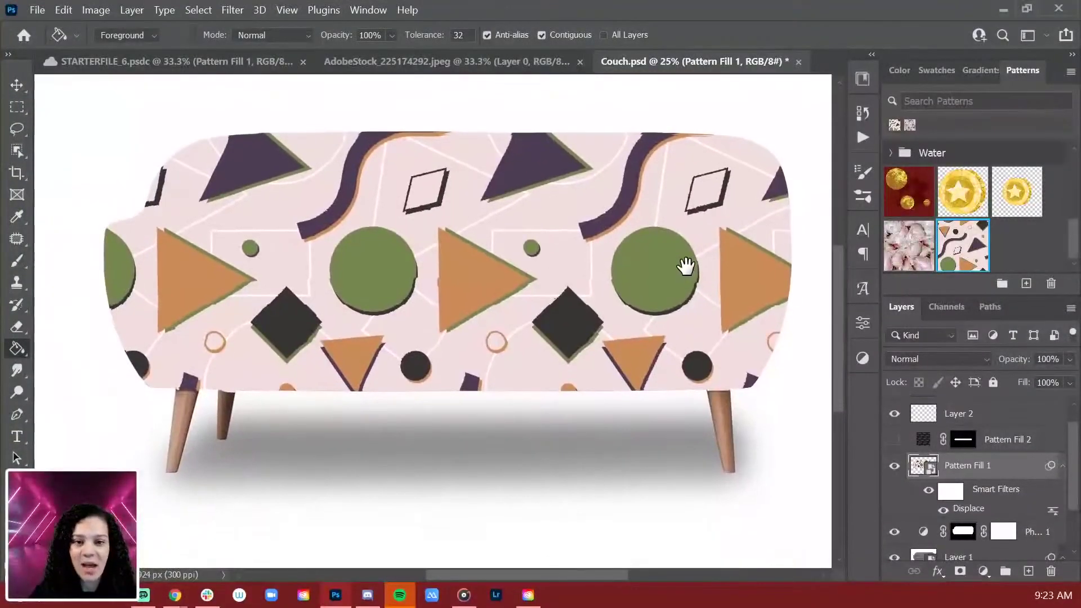
Try out blend modes on Pattern Fill 1, choose Soft Light, and set the layer's fill to 77%
left_click(927, 360)
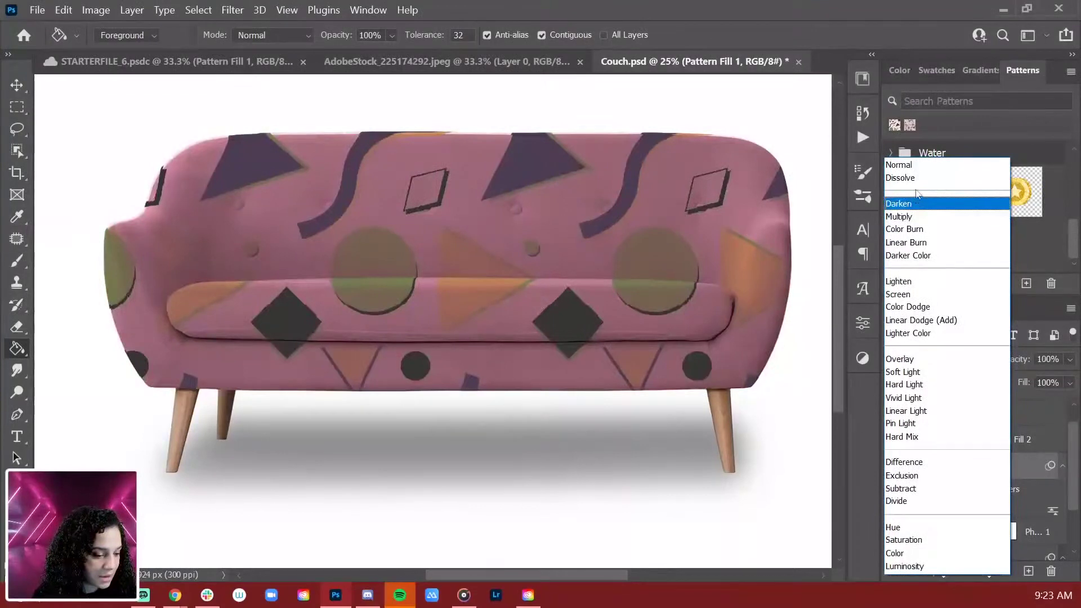
key("Down")
key("Down")
key("Down")
key("Down")
key("Down")
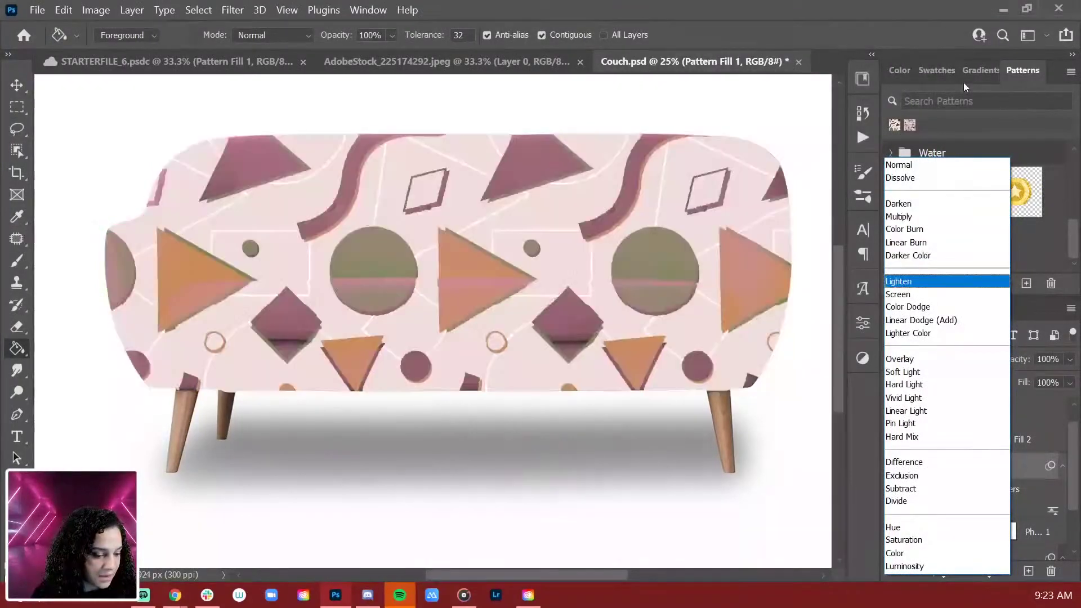
key("Down")
key("Down")
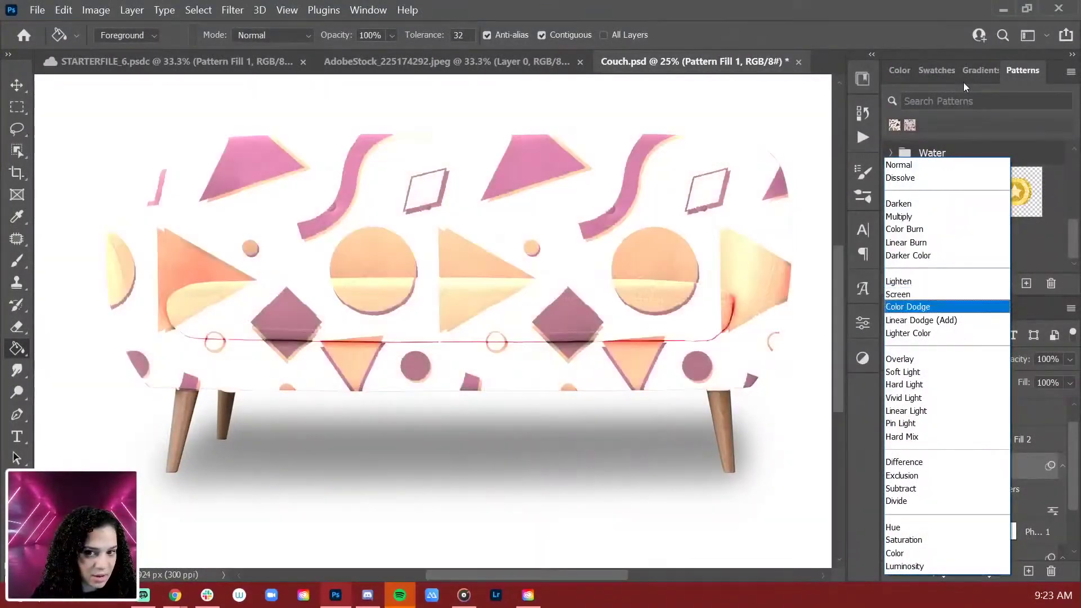
key("Down")
key("Down")
key("Down")
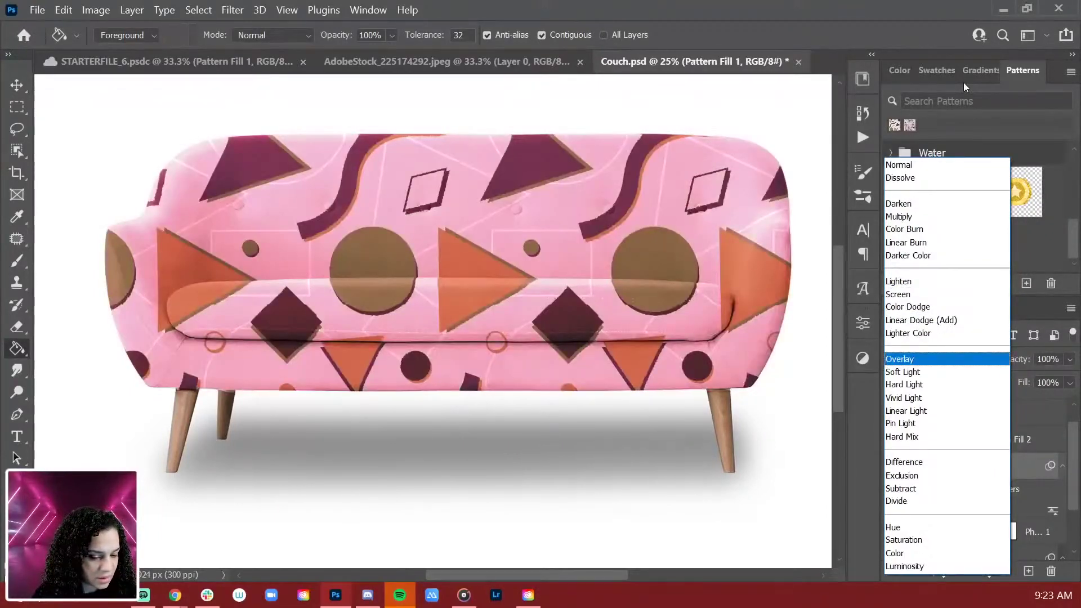
key("Down")
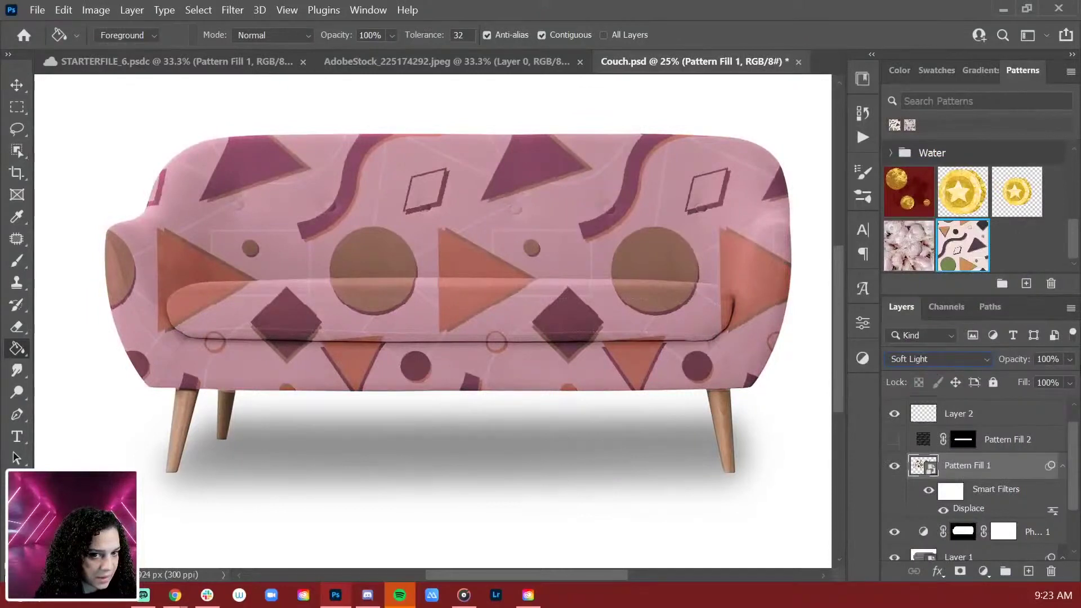
left_click(1068, 384)
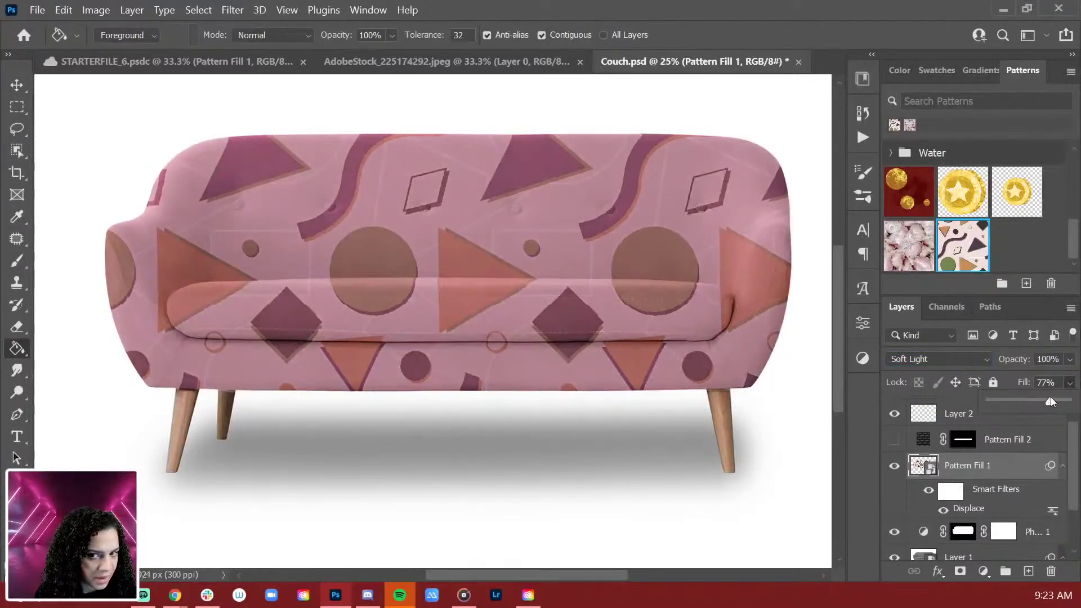
left_click(1034, 470)
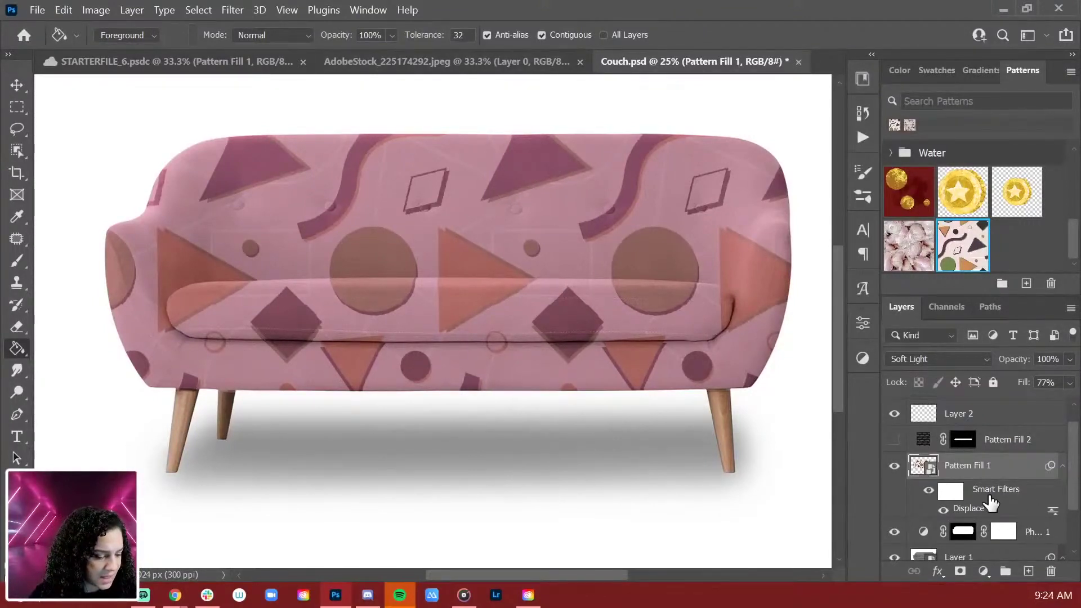
Apply another Displace filter to Pattern Fill 1 with a horizontal scale of 50, using Couch Disp as the displacement map
double_click(1053, 511)
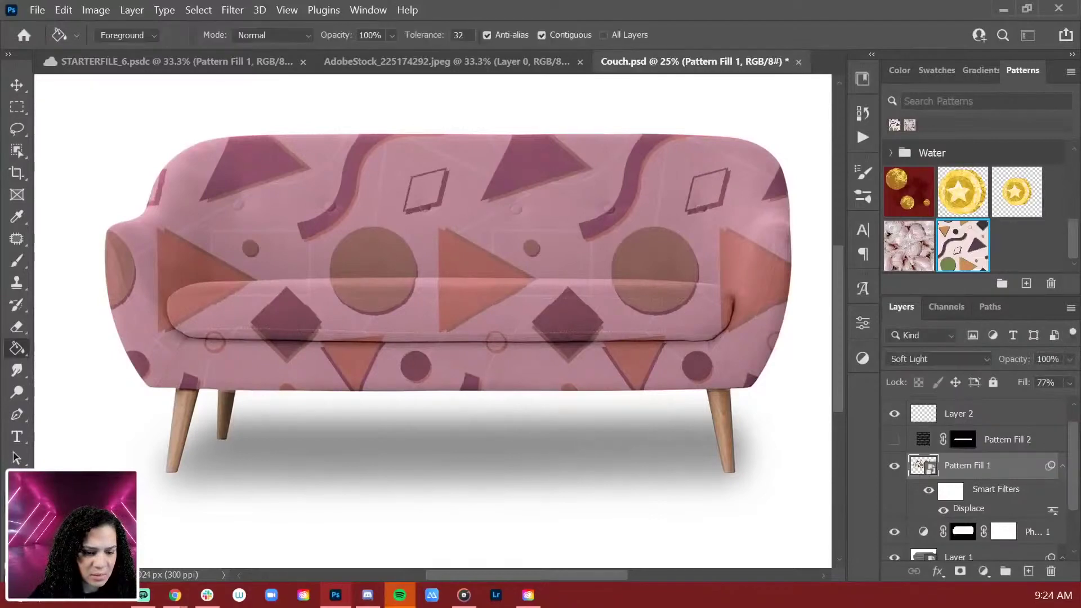
left_click(233, 10)
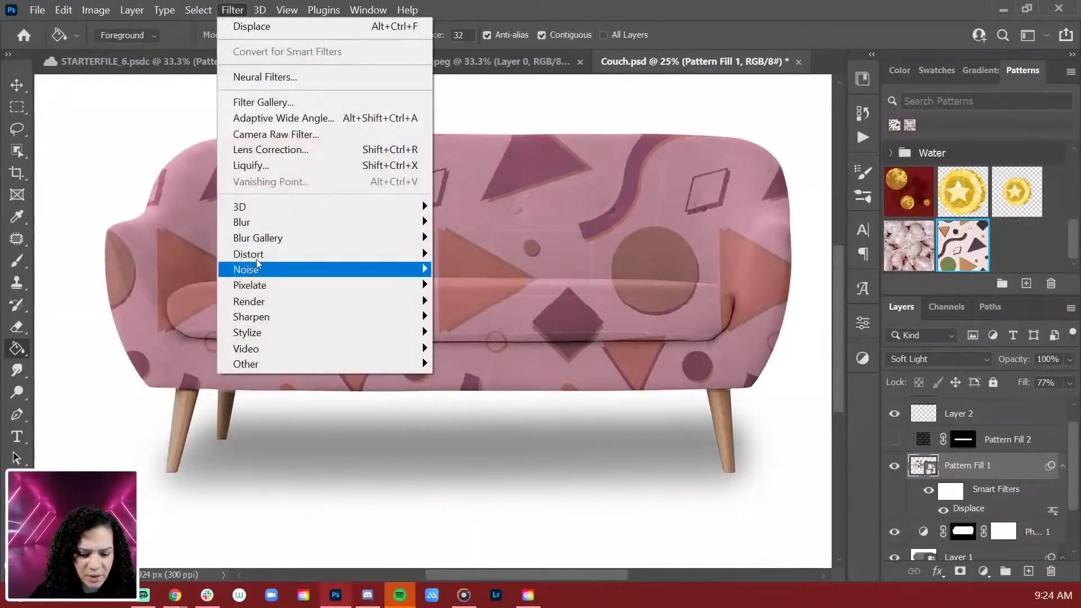
mouse_move(262, 260)
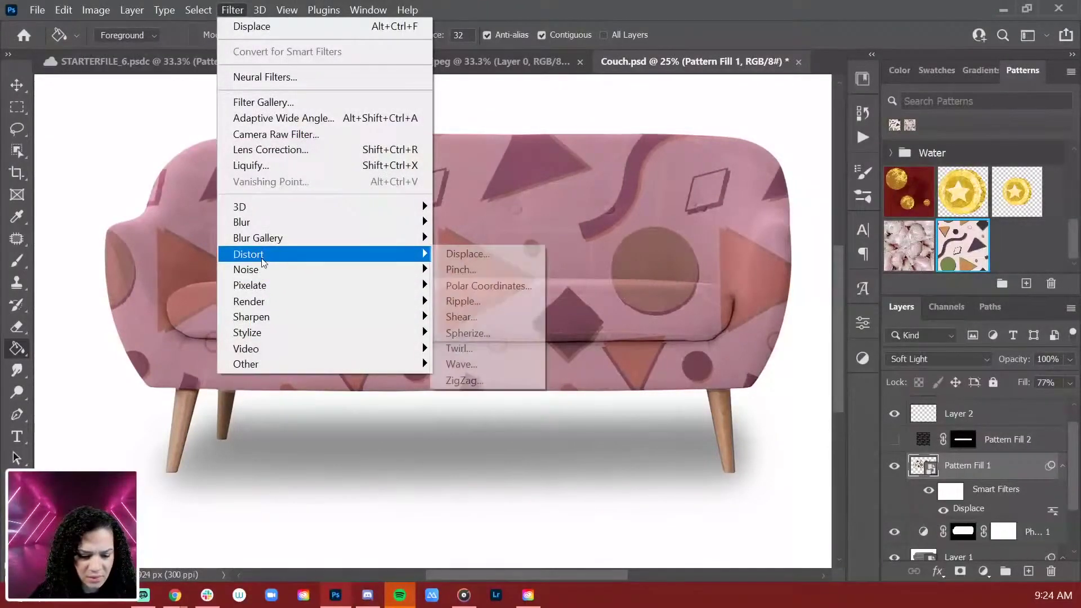
left_click(470, 254)
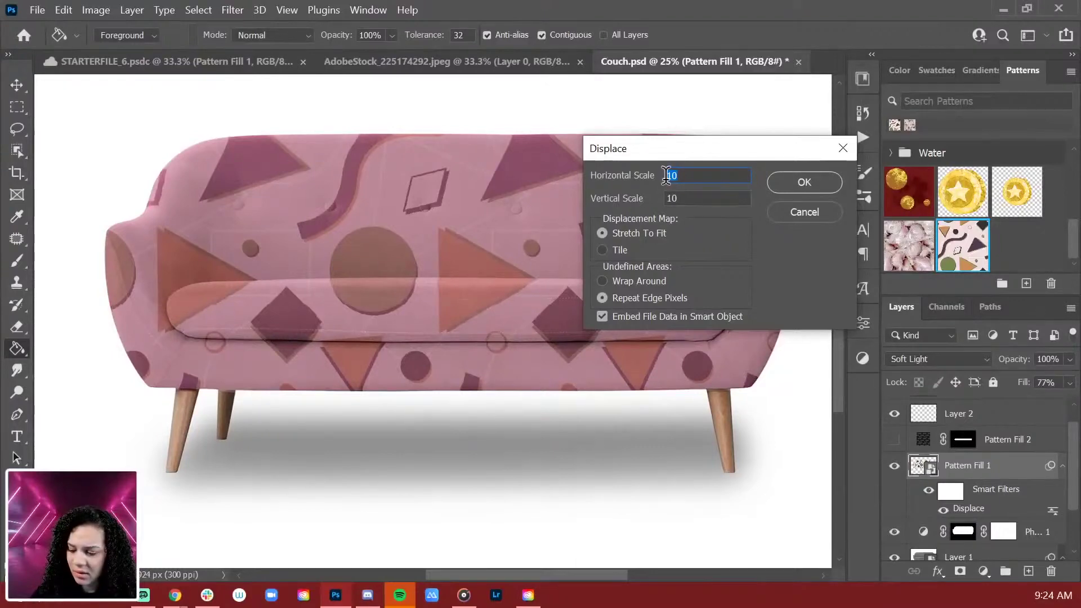
type("50")
key("Tab")
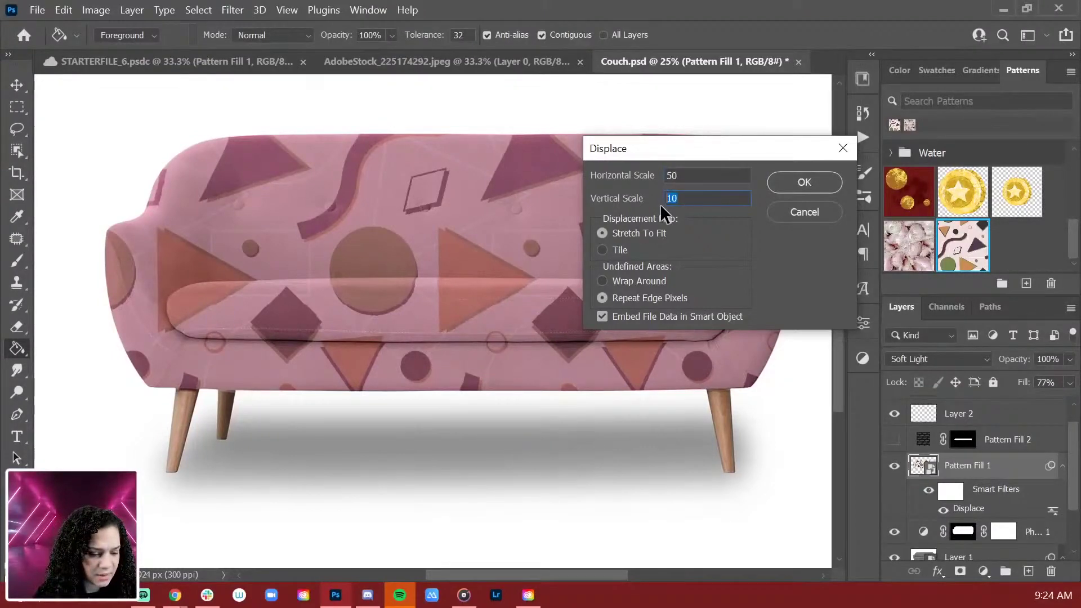
left_click(783, 184)
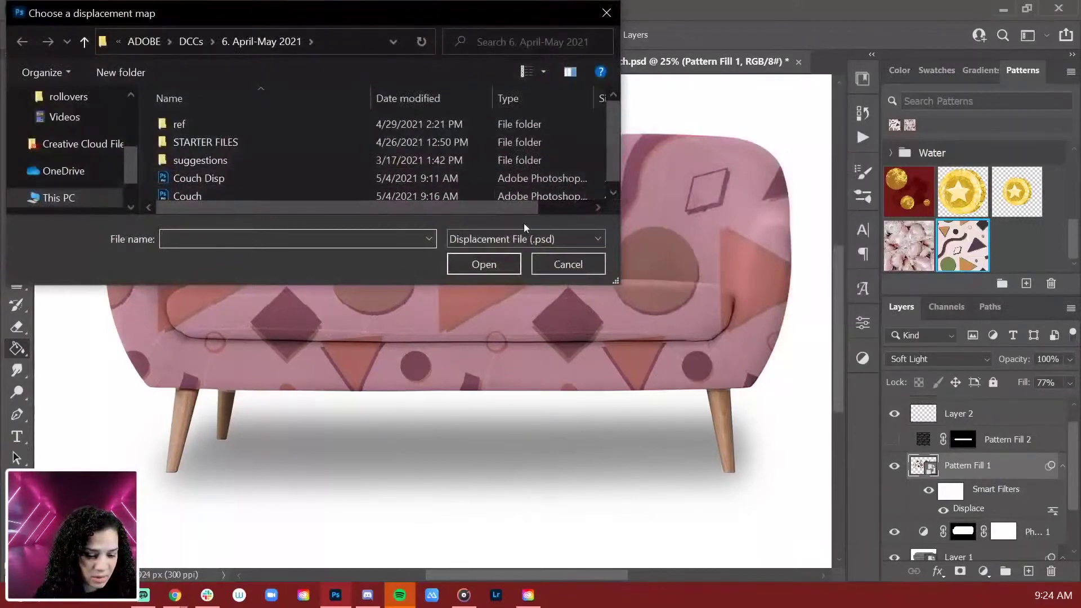
left_click(306, 181)
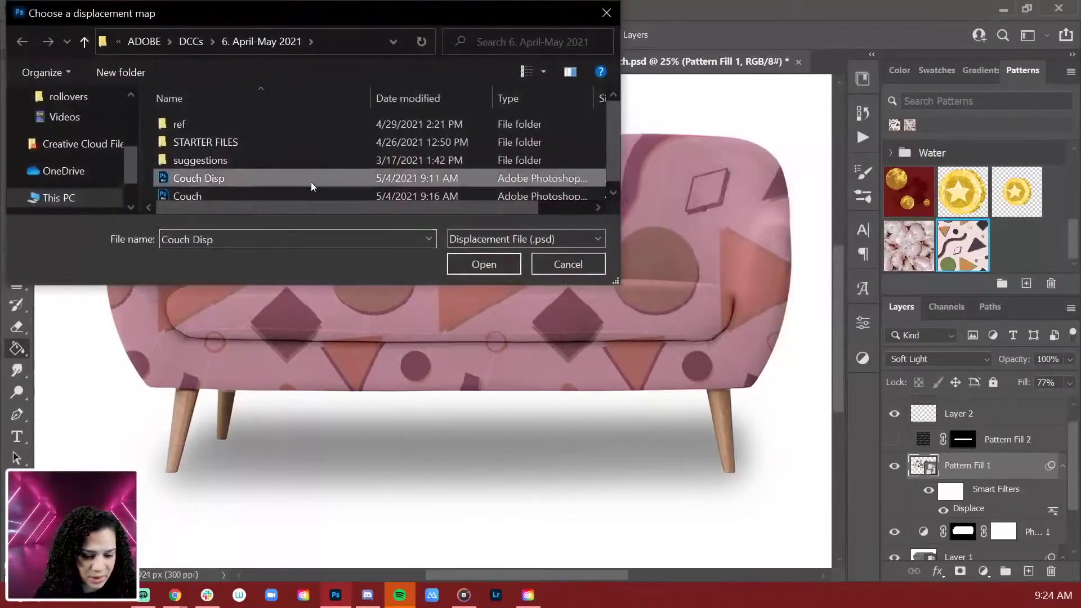
left_click(504, 268)
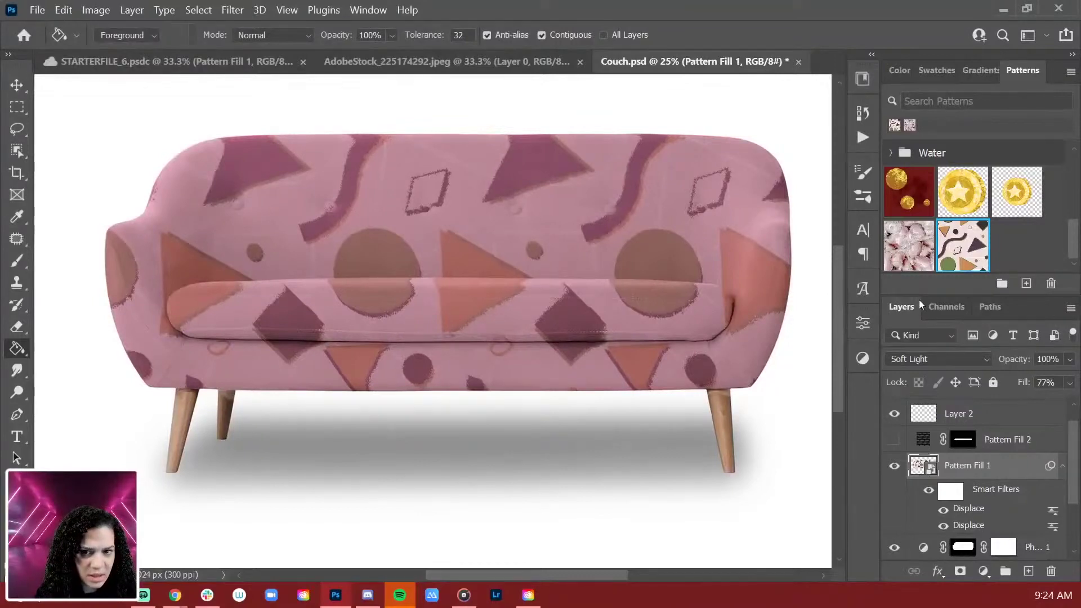
Undo the displacements, blend changes and smart object conversion on Pattern Fill 1
key("ctrl+z")
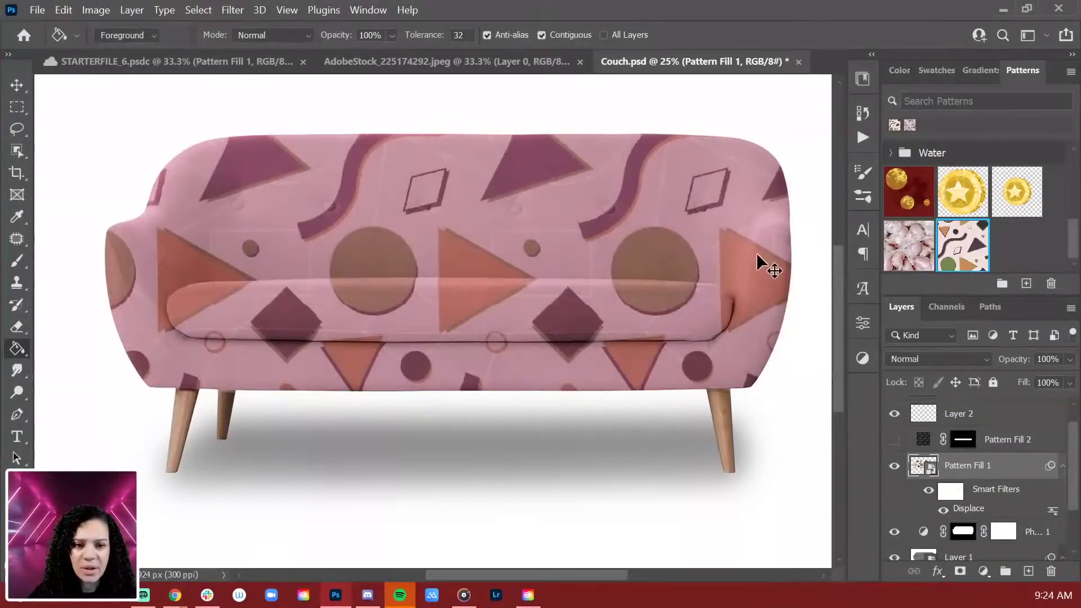
key("ctrl+z")
key("ctrl+z")
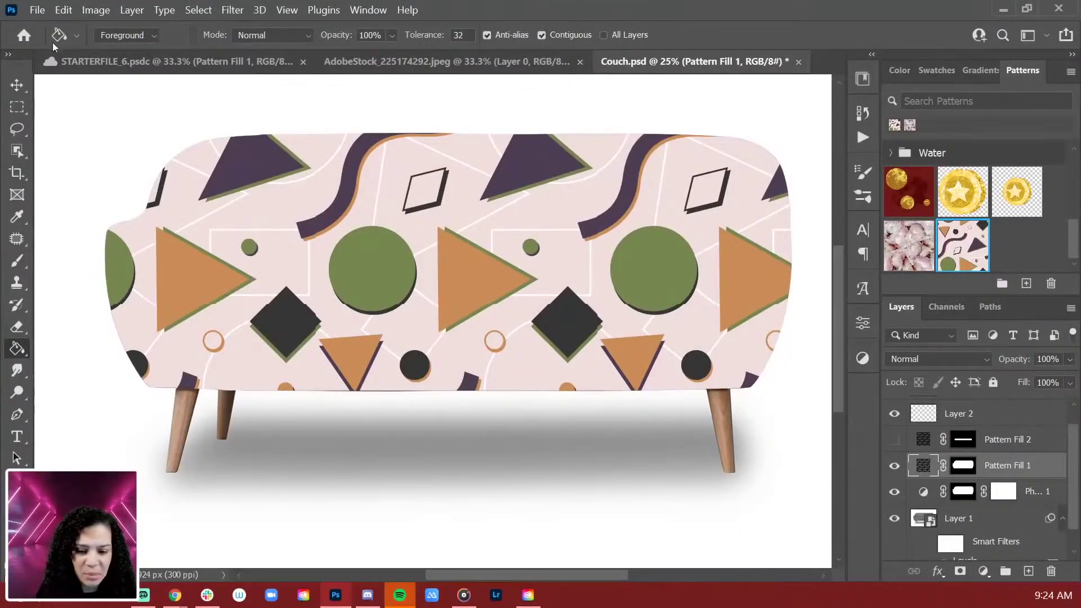
Open Couch Disp.psd and set its Levels smart filter to input levels of 96, 0.71 and 151
left_click(36, 10)
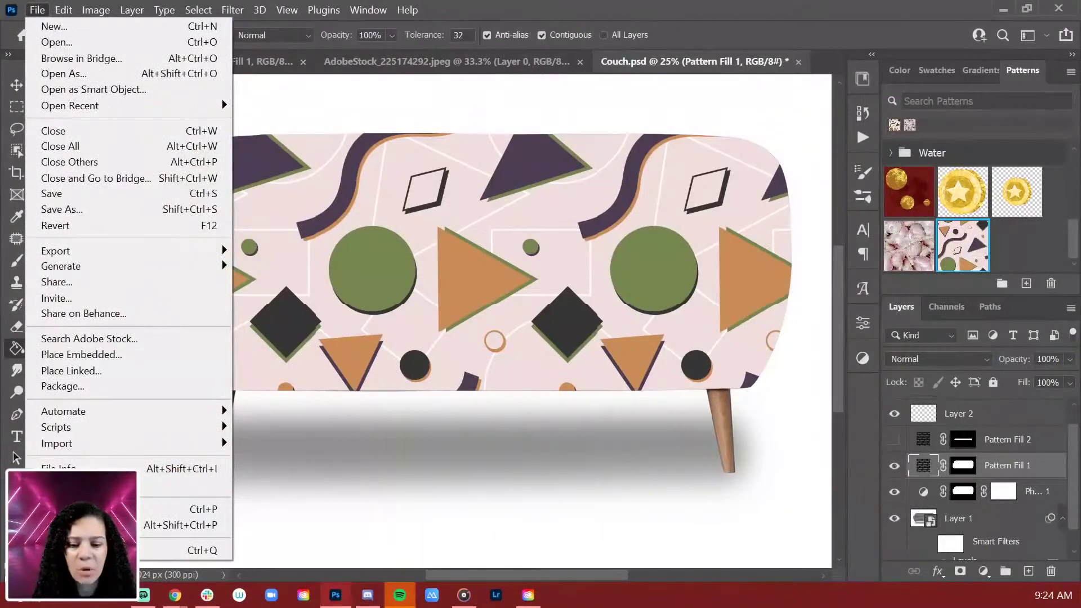
key("Escape")
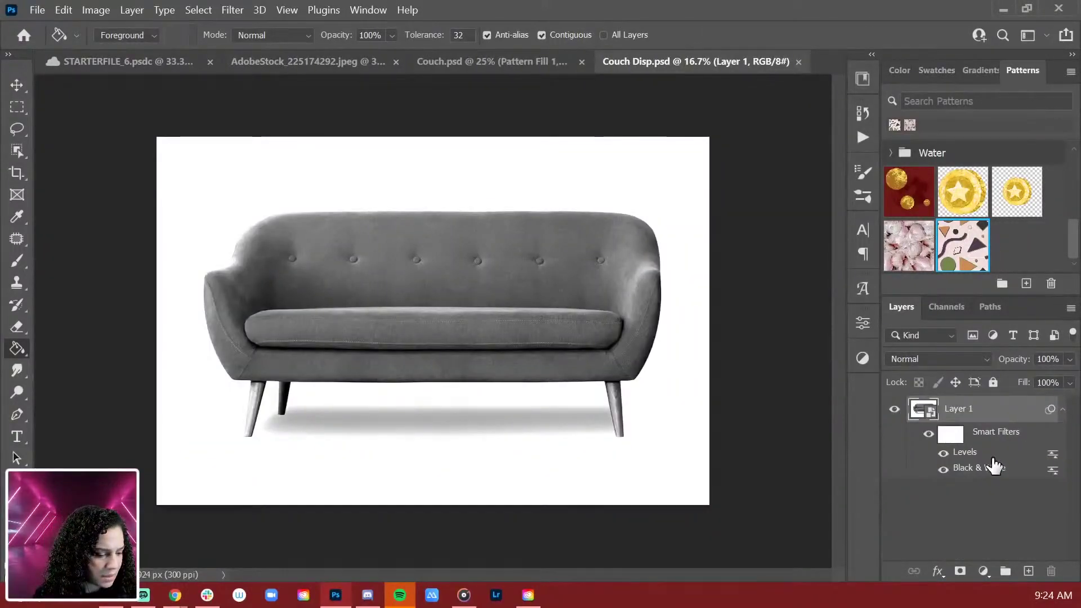
double_click(992, 453)
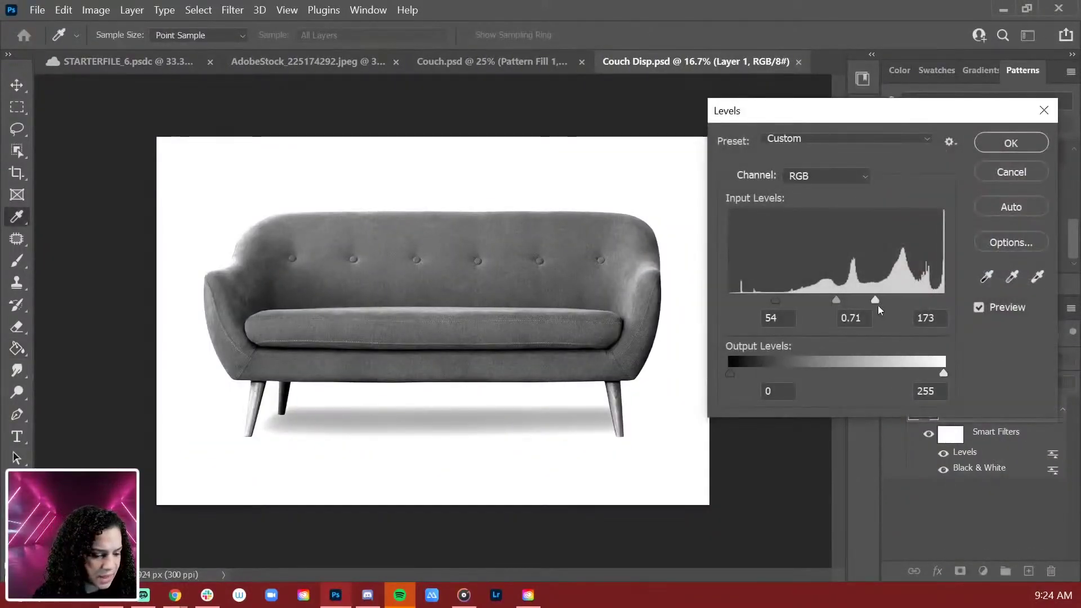
left_click_drag(875, 301, 856, 300)
left_click_drag(775, 298, 811, 301)
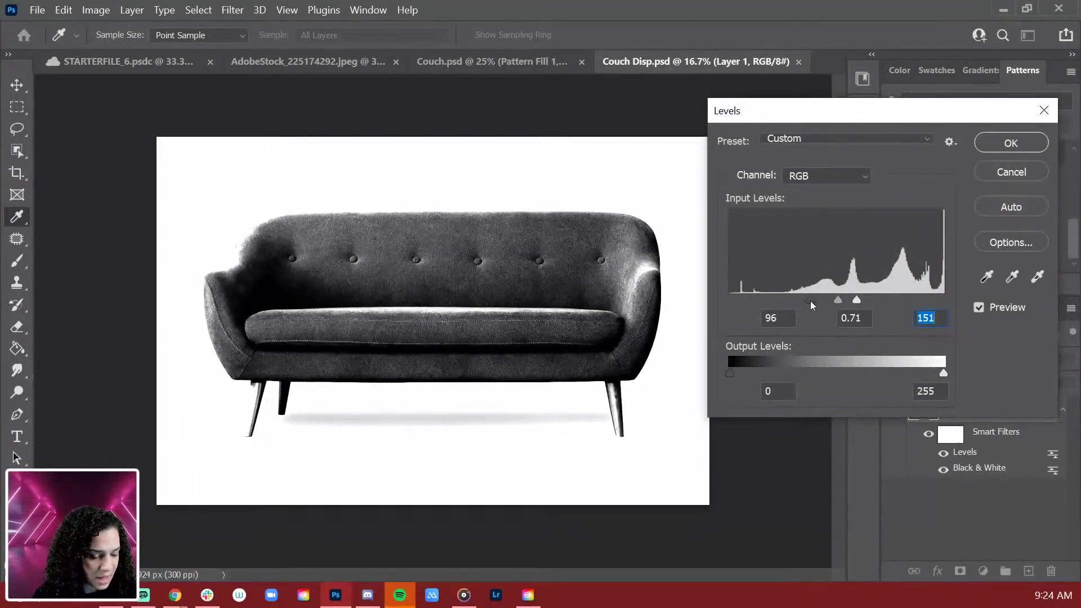
left_click(1012, 143)
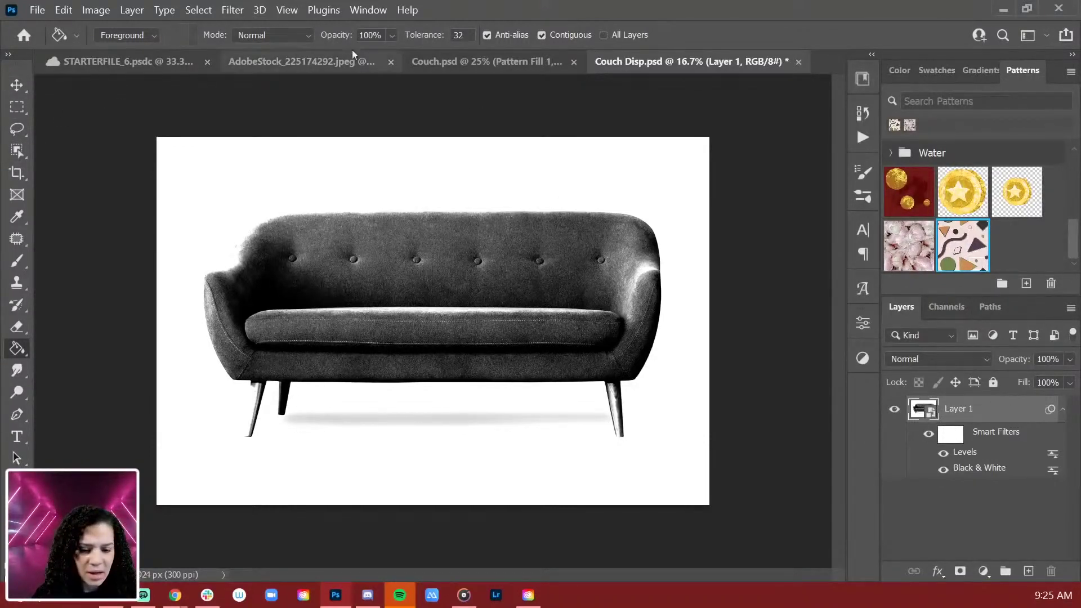
Apply a Gaussian Blur with a 4.0 pixel radius to Layer 1 in Couch Disp.psd and save the file
left_click(230, 10)
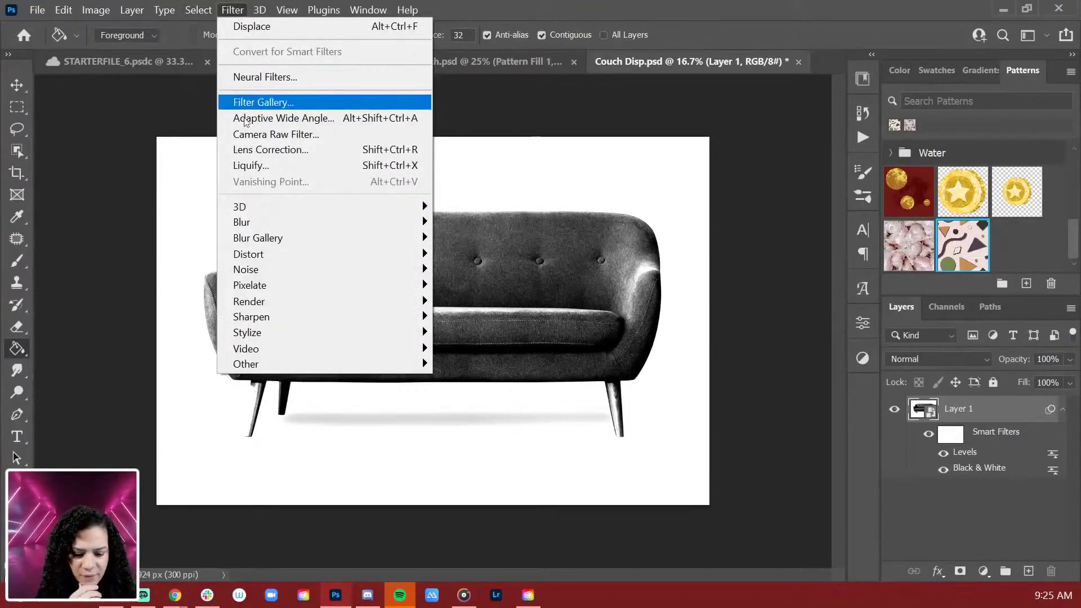
mouse_move(270, 223)
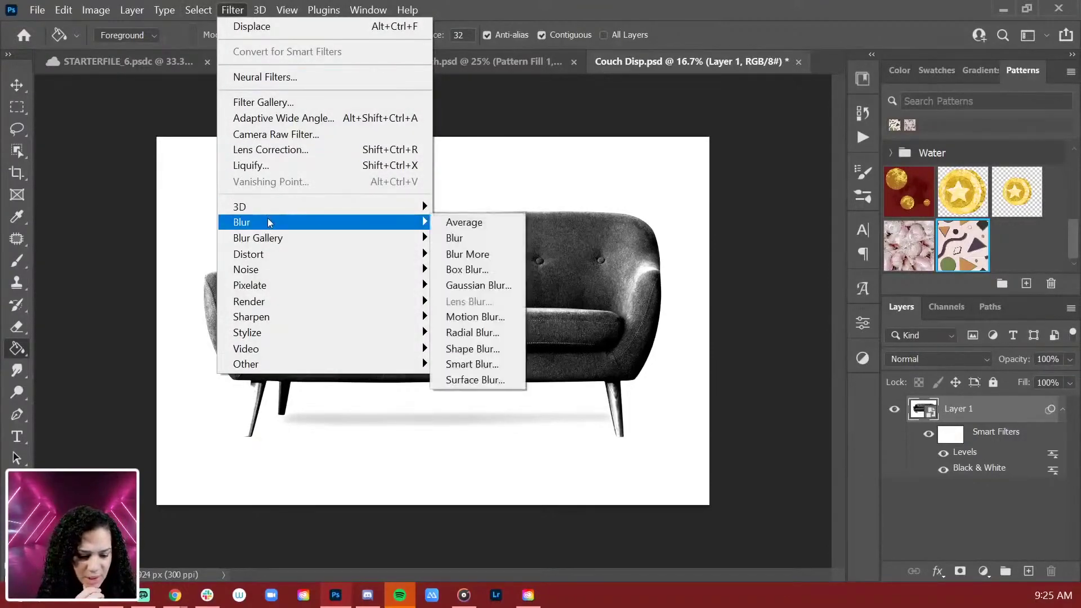
left_click(476, 286)
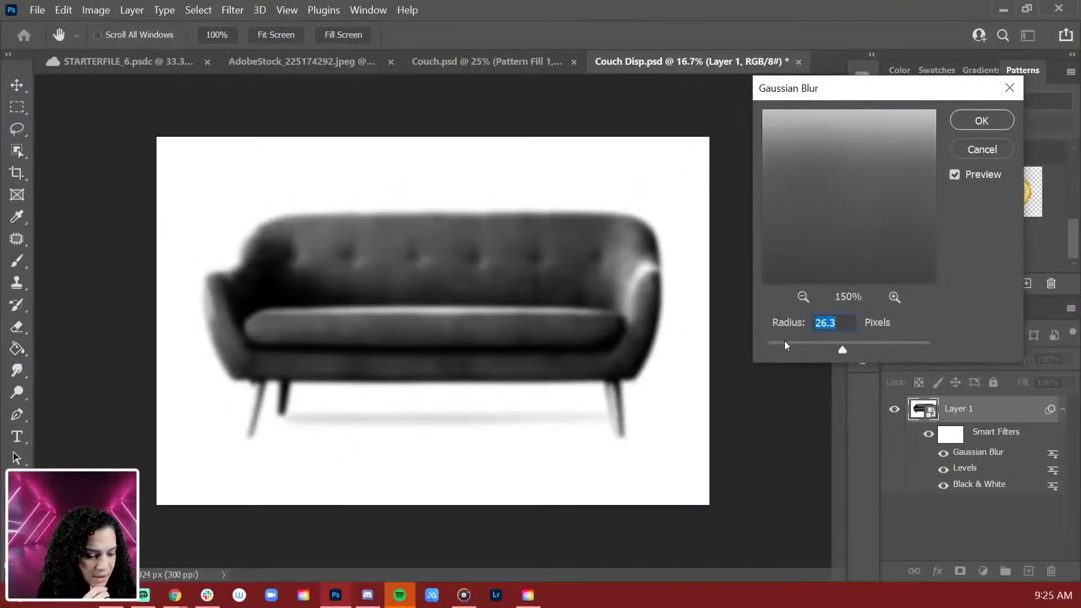
left_click_drag(785, 341, 803, 343)
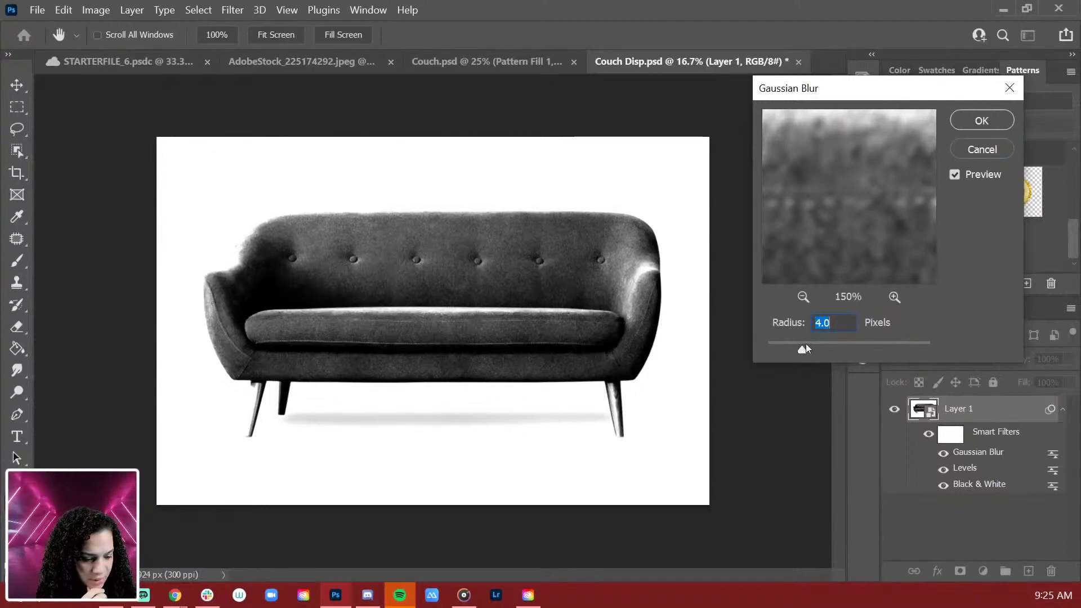
left_click(987, 120)
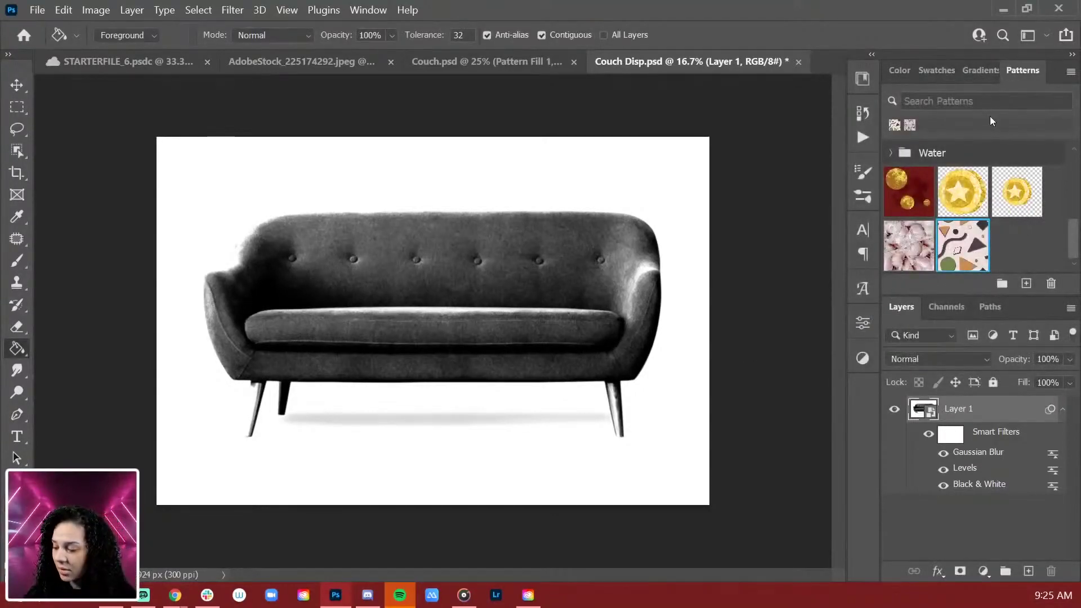
key("ctrl+s")
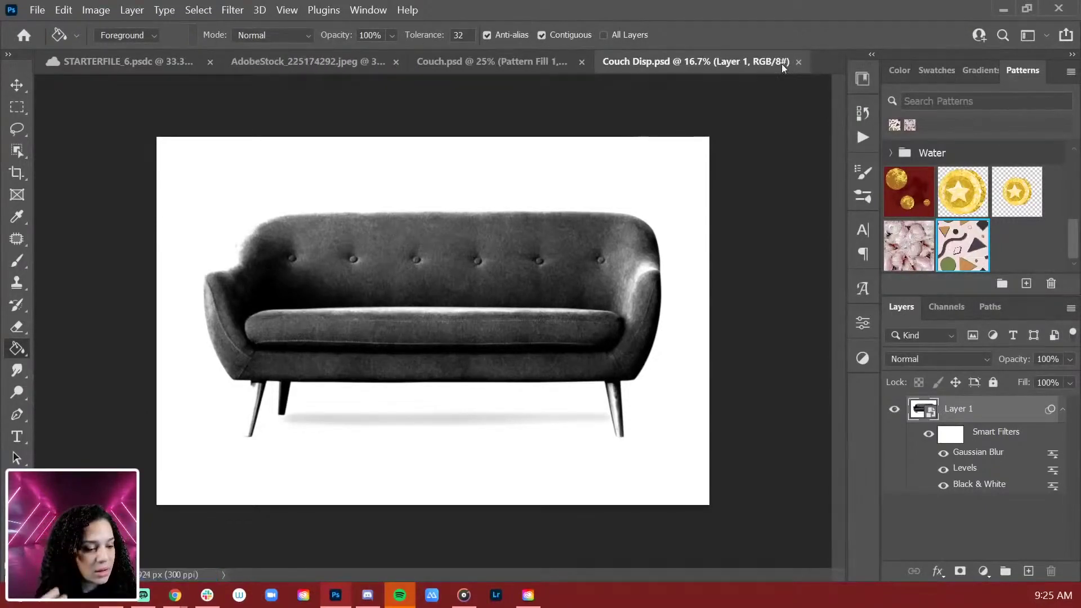
In Couch.psd, load the seat cushion selection from Pattern Fill 2's mask, hide that area in Pattern Fill 1's mask, and deselect
left_click(483, 61)
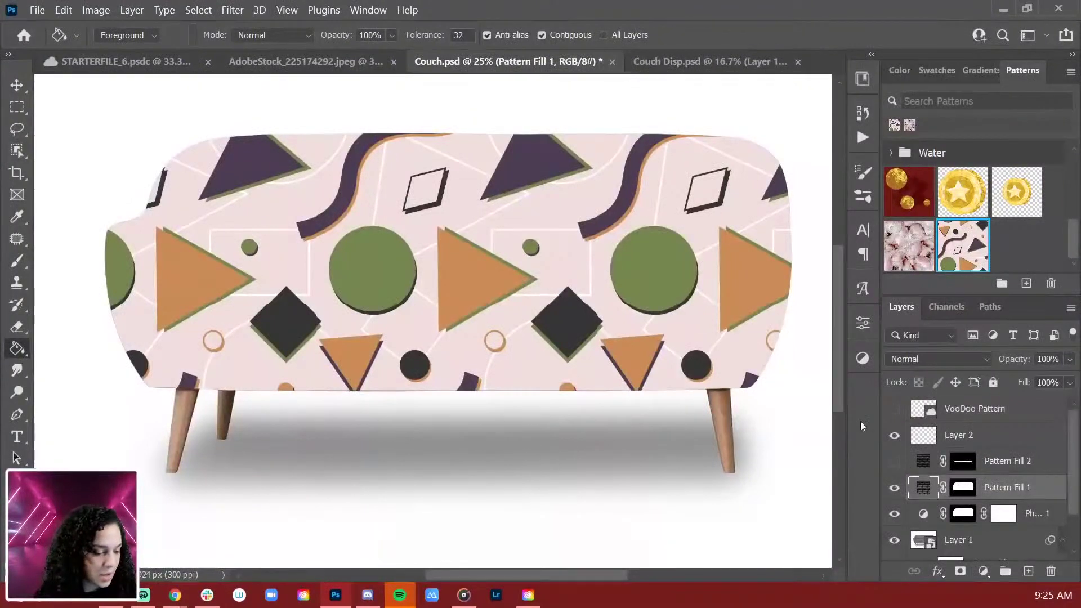
left_click(964, 463, "ctrl")
left_click_drag(958, 498, 960, 504)
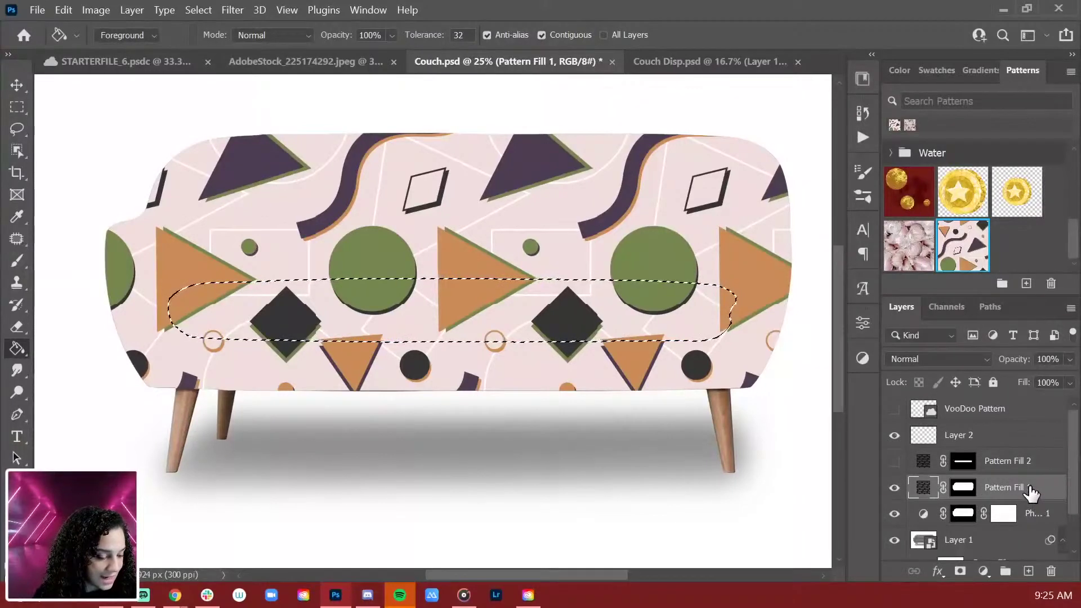
left_click(964, 487)
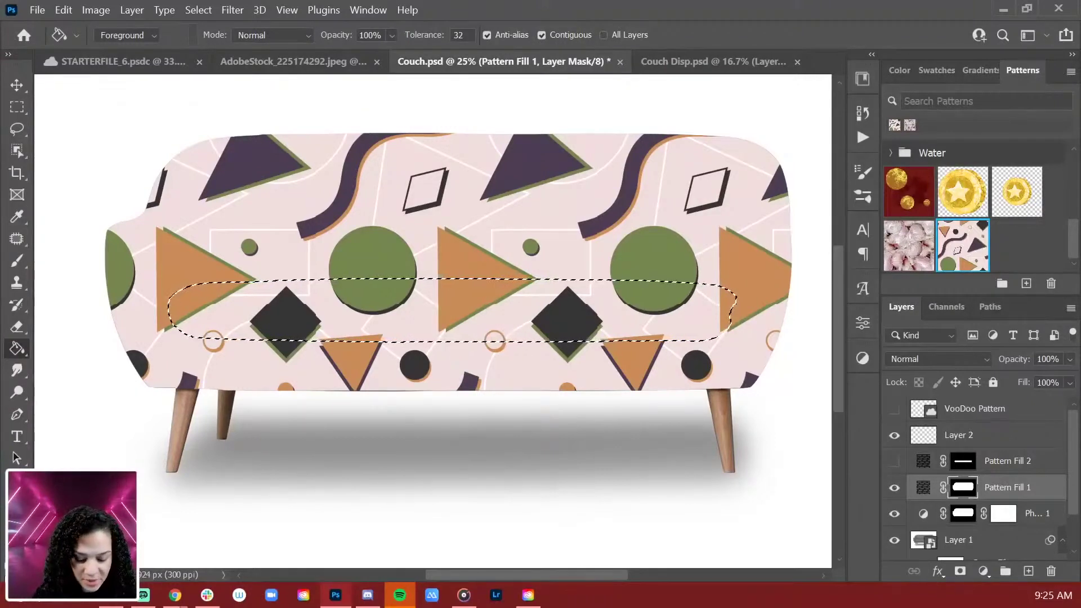
left_click(472, 323)
left_click(923, 487)
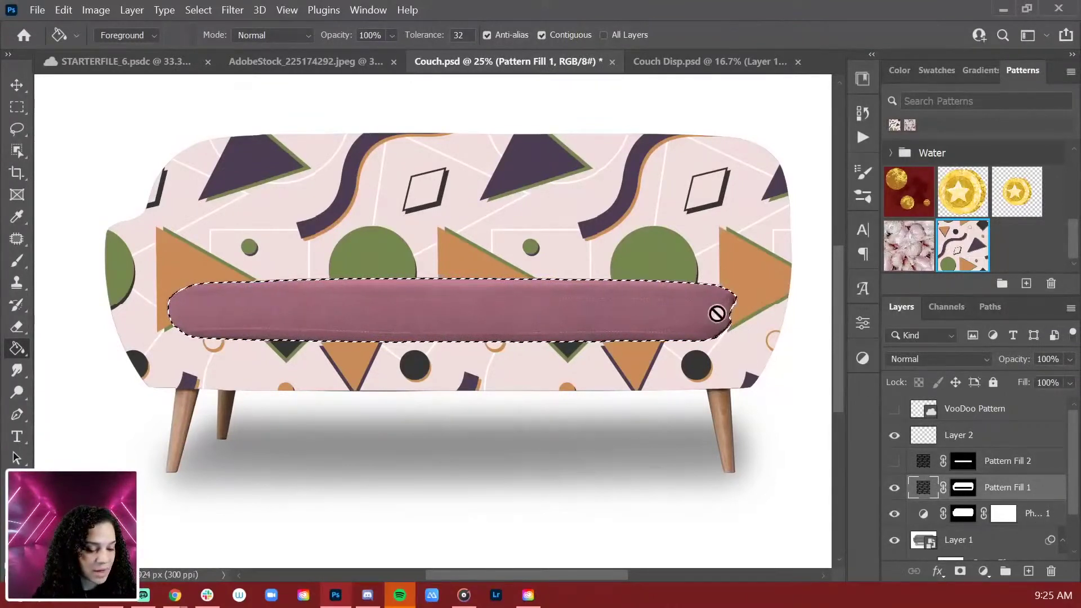
key("ctrl+d")
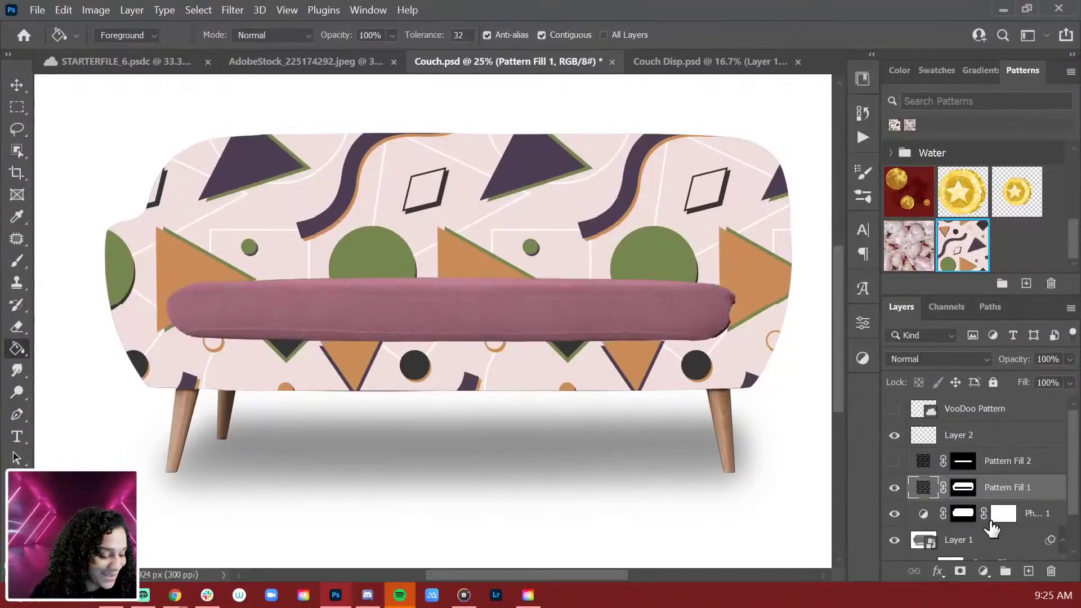
Convert Pattern Fill 1 to a smart object and displace it at 50 horizontal and vertical scale using the Couch Disp map
left_click(235, 12)
mouse_move(257, 253)
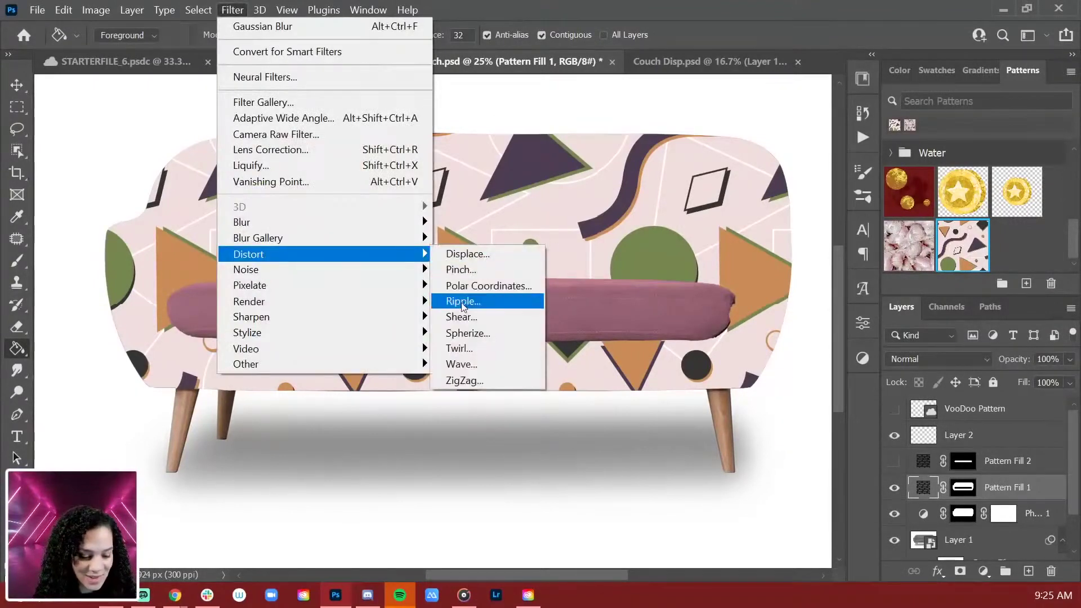
left_click(472, 256)
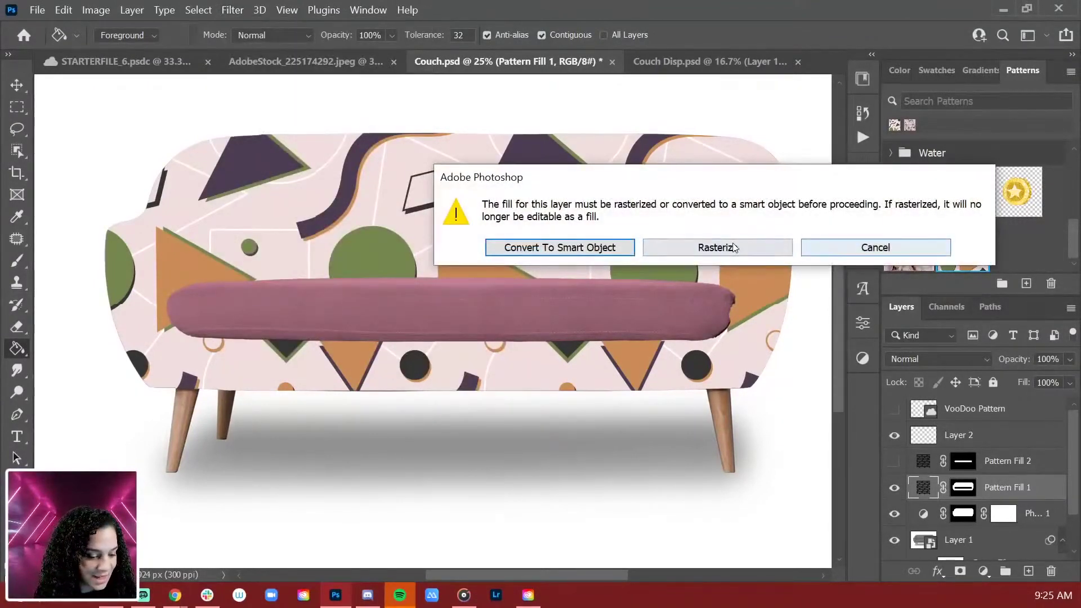
left_click(586, 247)
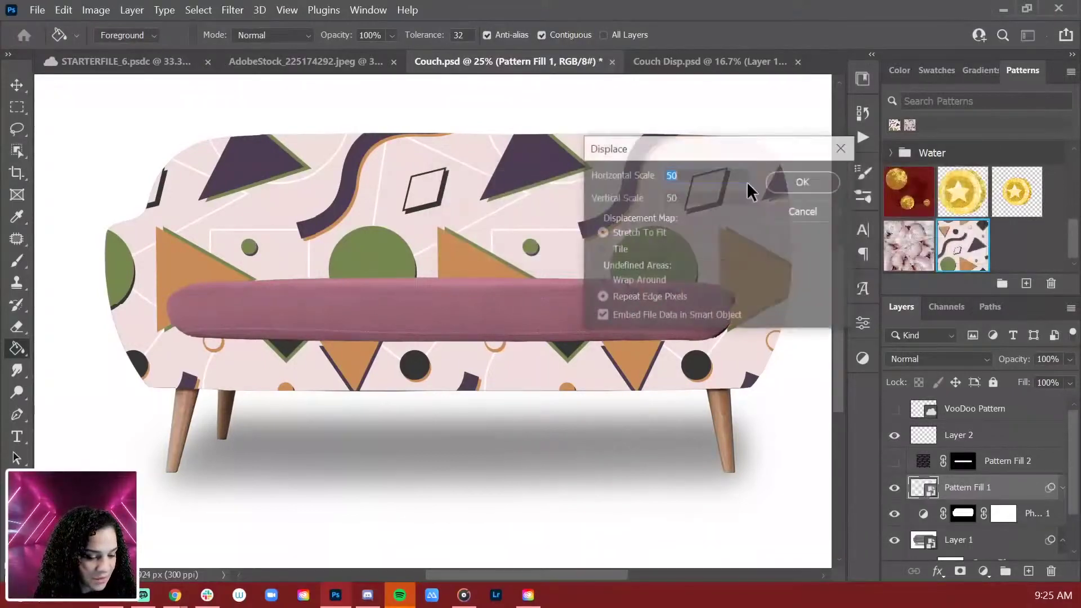
left_click(794, 187)
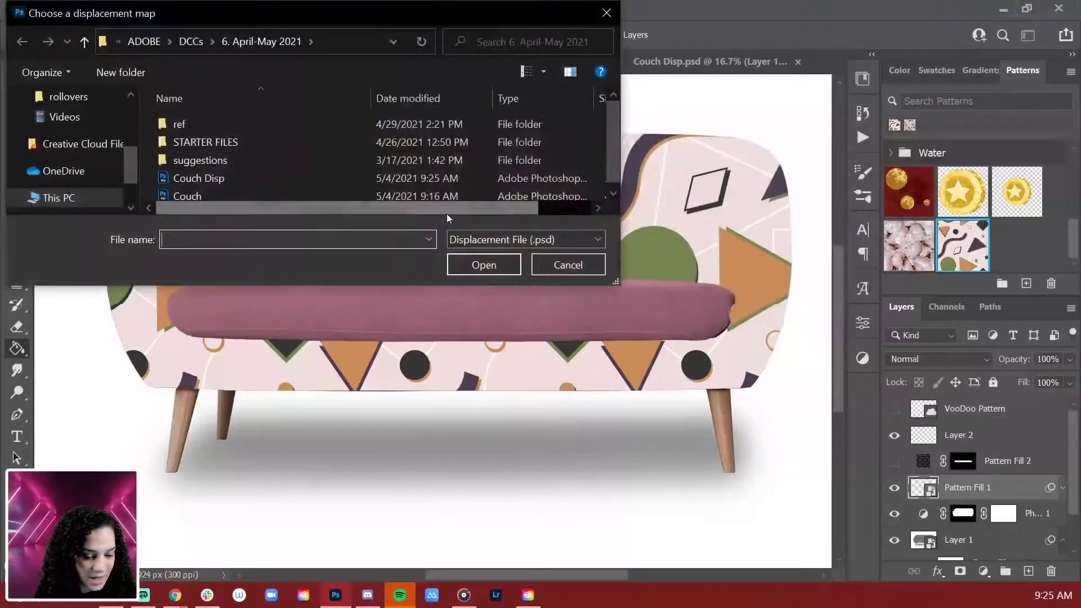
double_click(204, 180)
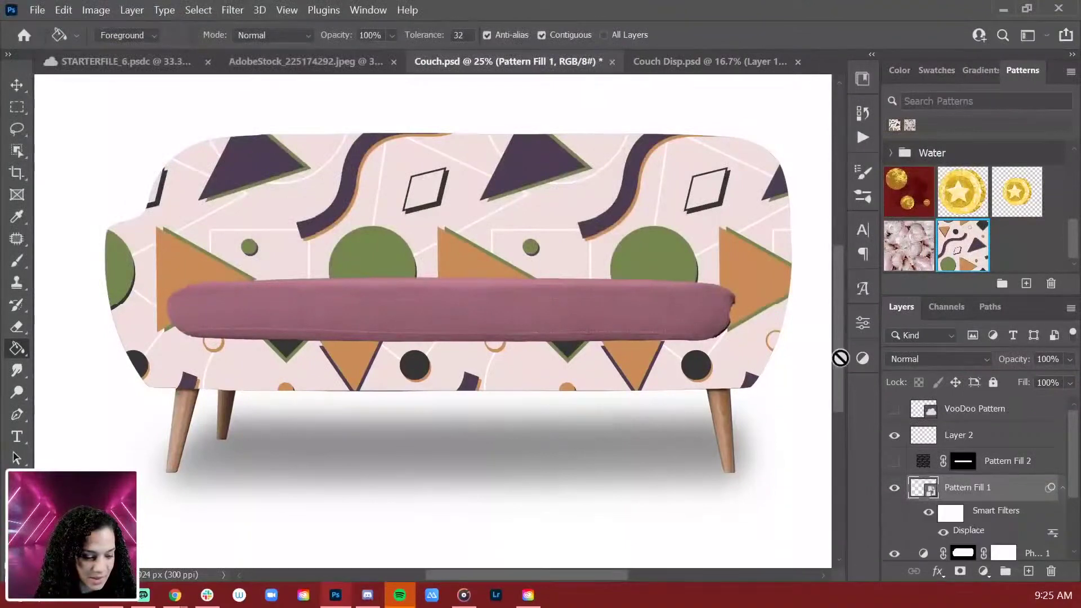
Set the blend mode of Pattern Fill 1 to Soft Light and view the whole couch
left_click(1071, 385)
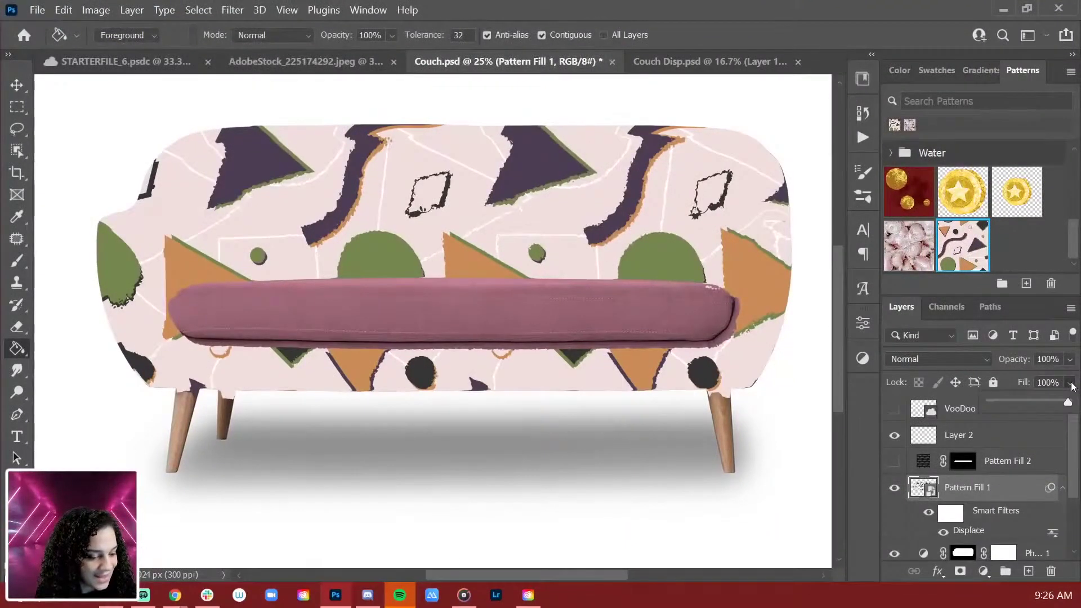
left_click(965, 357)
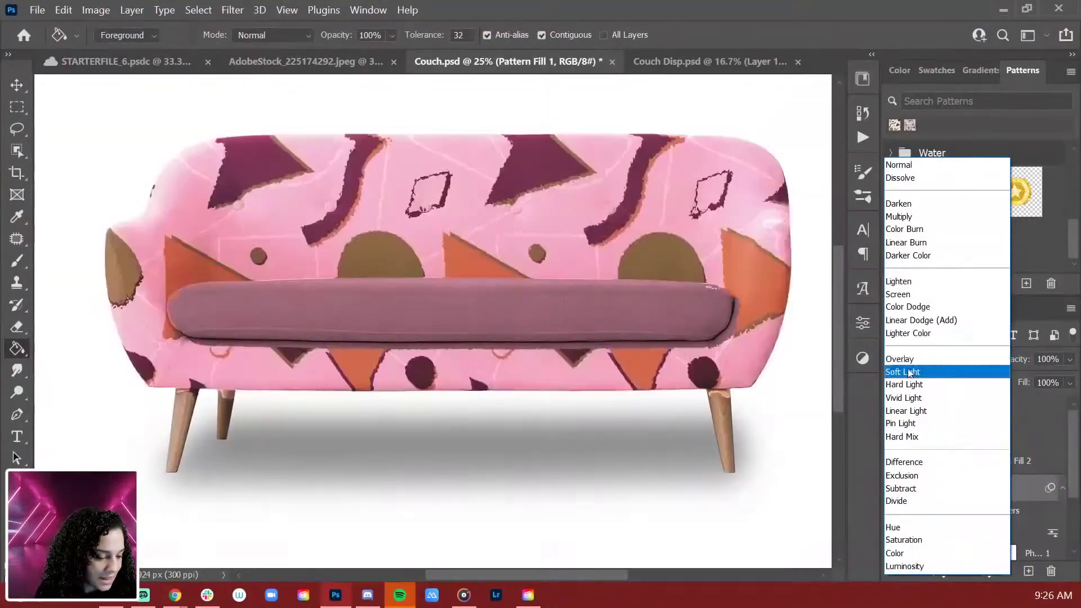
left_click(908, 373)
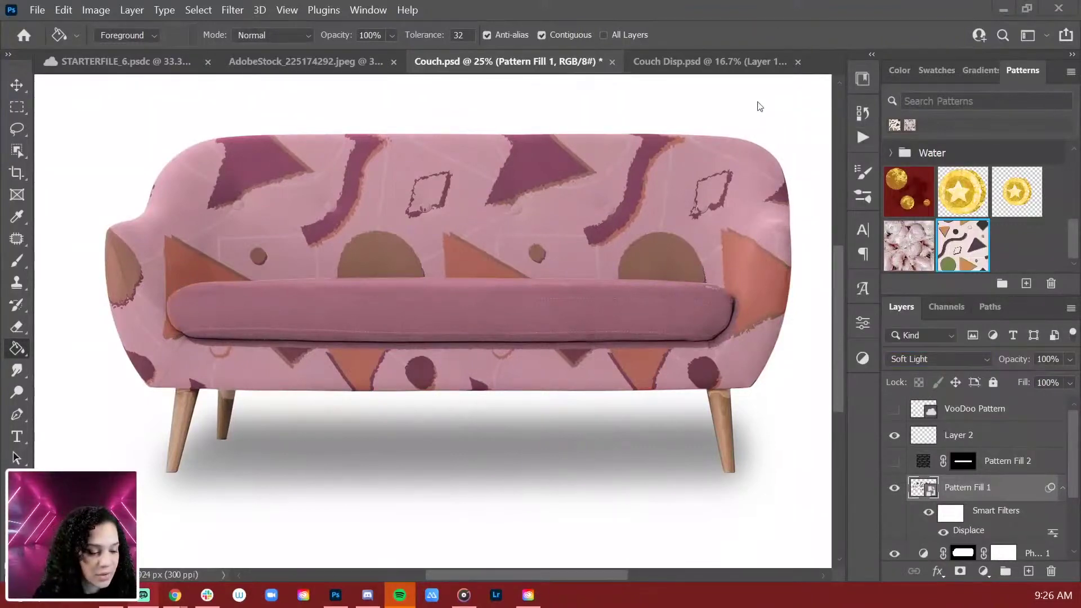
key("ctrl+minus")
key("ctrl+minus")
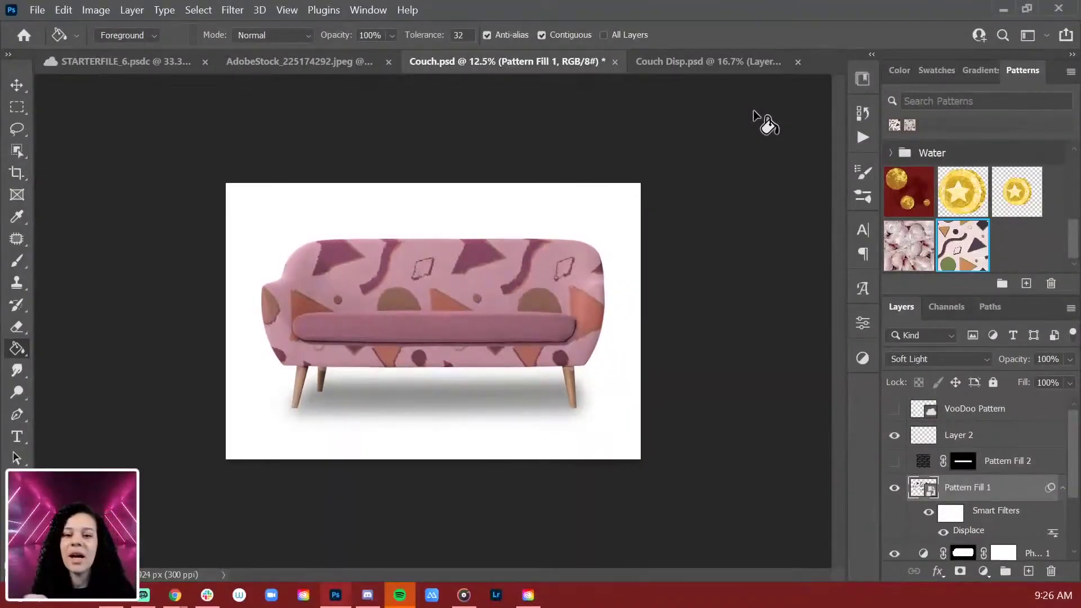